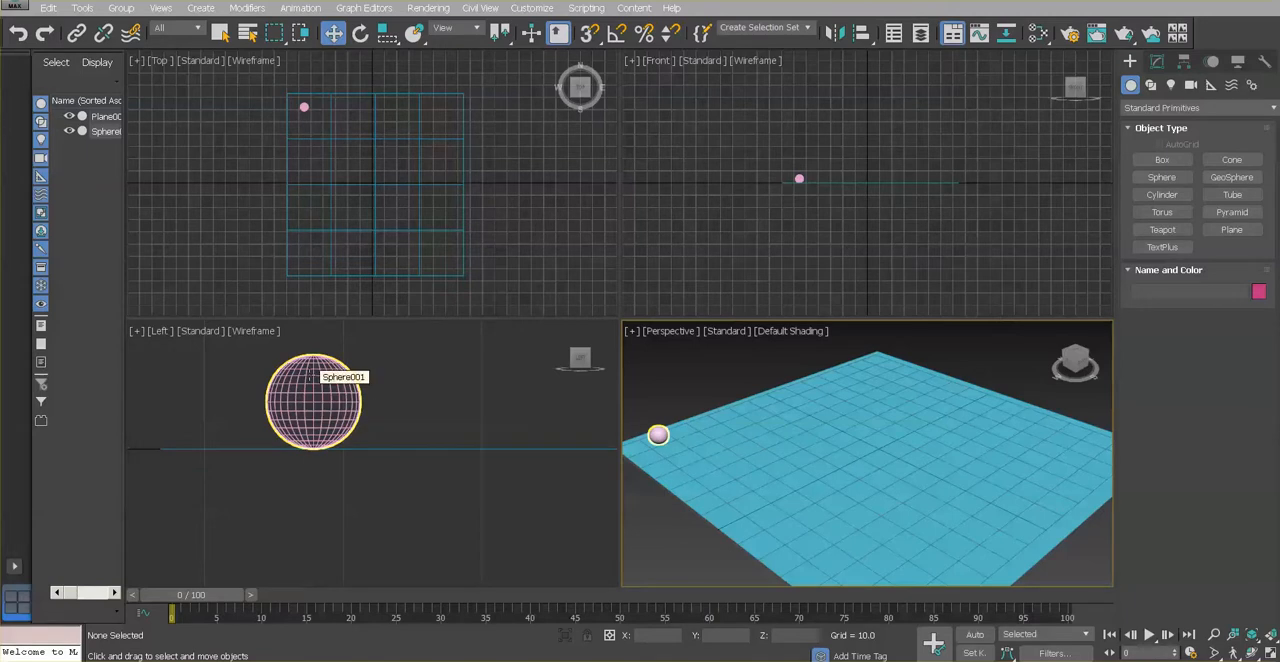
# Apply a Stretch modifier to the sphere
pyautogui.click(310, 372)
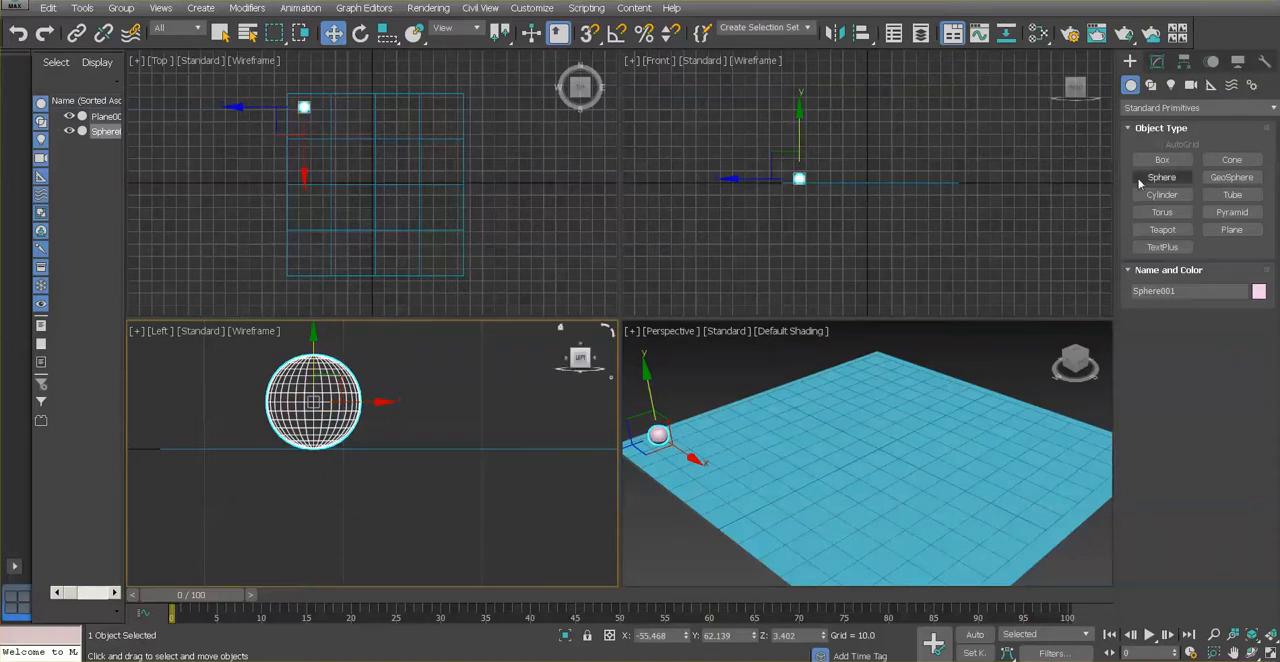
pyautogui.click(1157, 63)
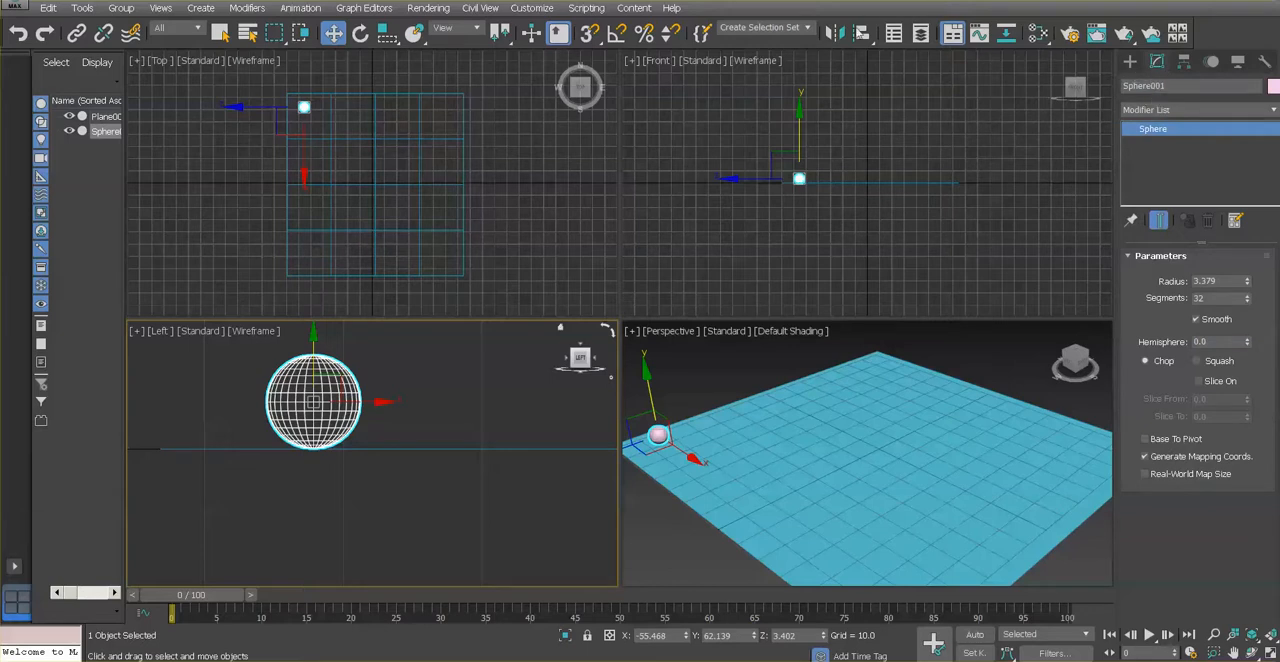
pyautogui.click(247, 8)
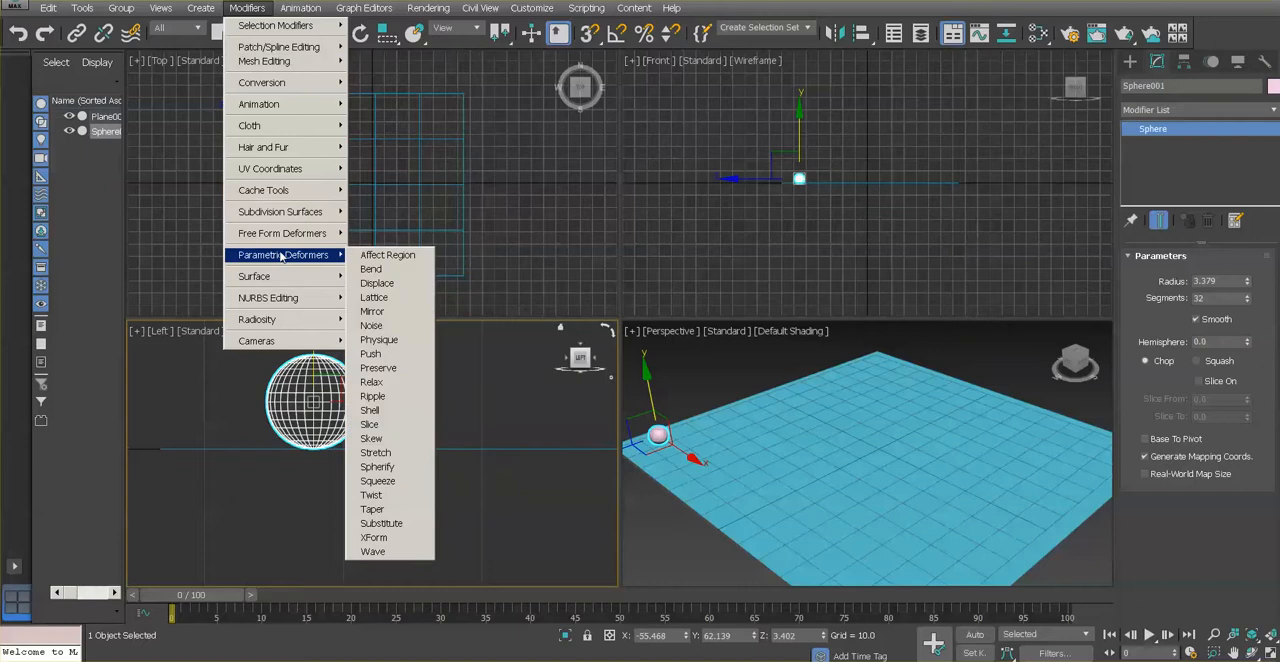
pyautogui.moveTo(309, 262)
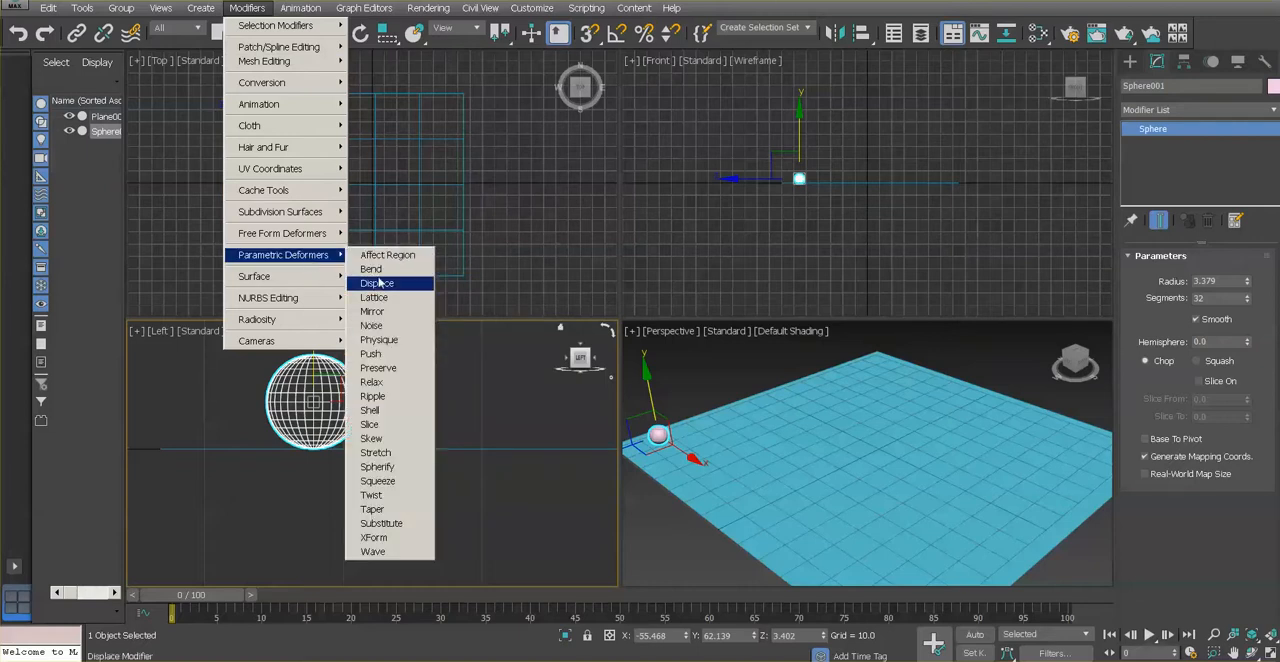
pyautogui.click(381, 455)
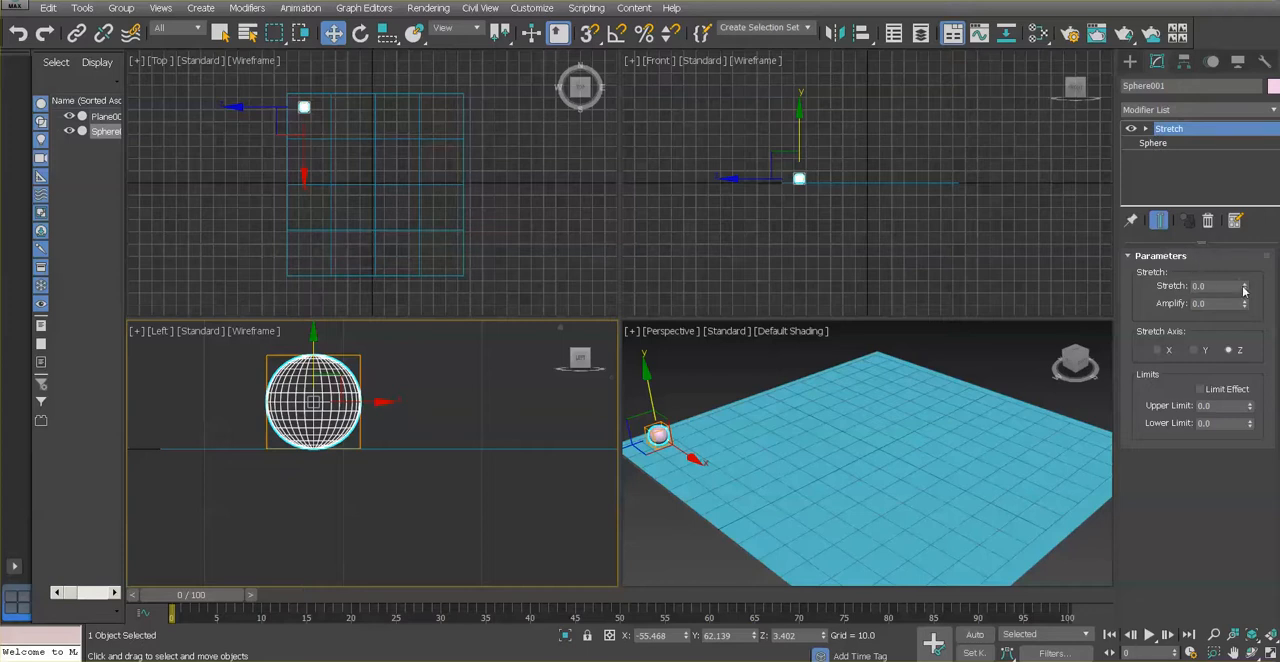
# Try a Stretch value of -0.4 on the sphere, and reset Stretch to 0
pyautogui.moveTo(1246, 290)
pyautogui.mouseDown()
pyautogui.moveTo(1243, 271)
pyautogui.moveTo(1244, 300)
pyautogui.moveTo(1243, 272)
pyautogui.moveTo(1244, 300)
pyautogui.moveTo(1243, 273)
pyautogui.moveTo(1244, 300)
pyautogui.moveTo(1243, 276)
pyautogui.moveTo(1243, 289)
pyautogui.mouseUp()
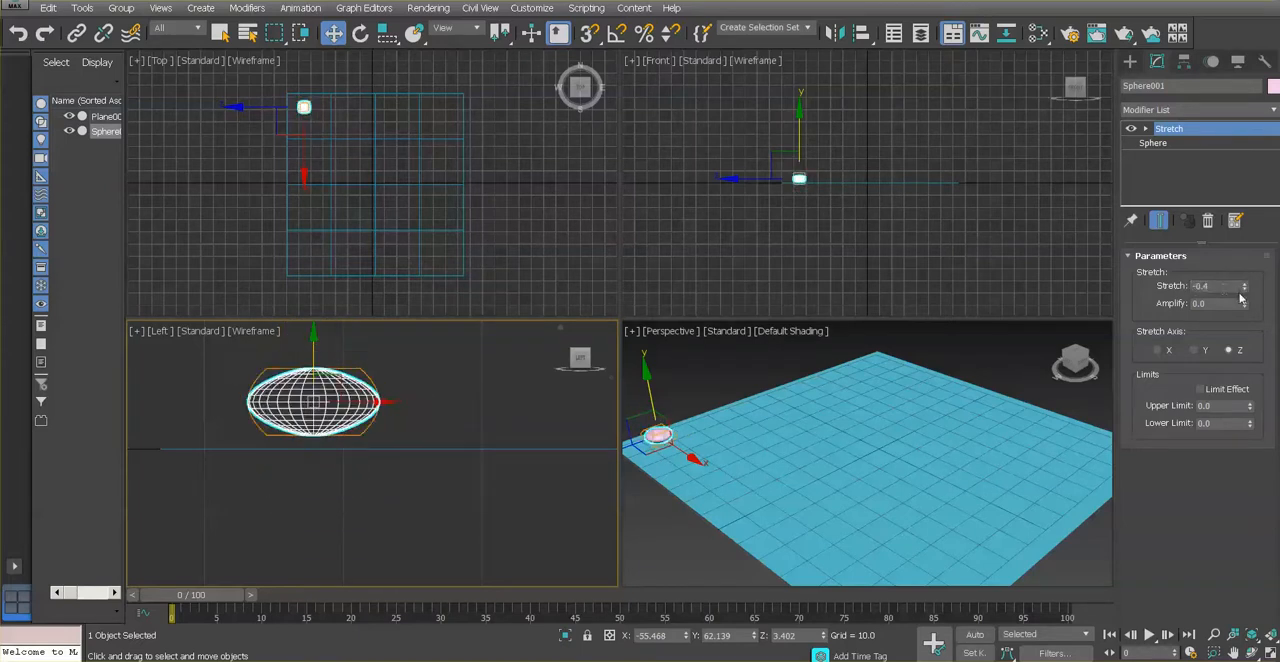
pyautogui.write('0')
pyautogui.press('Return')
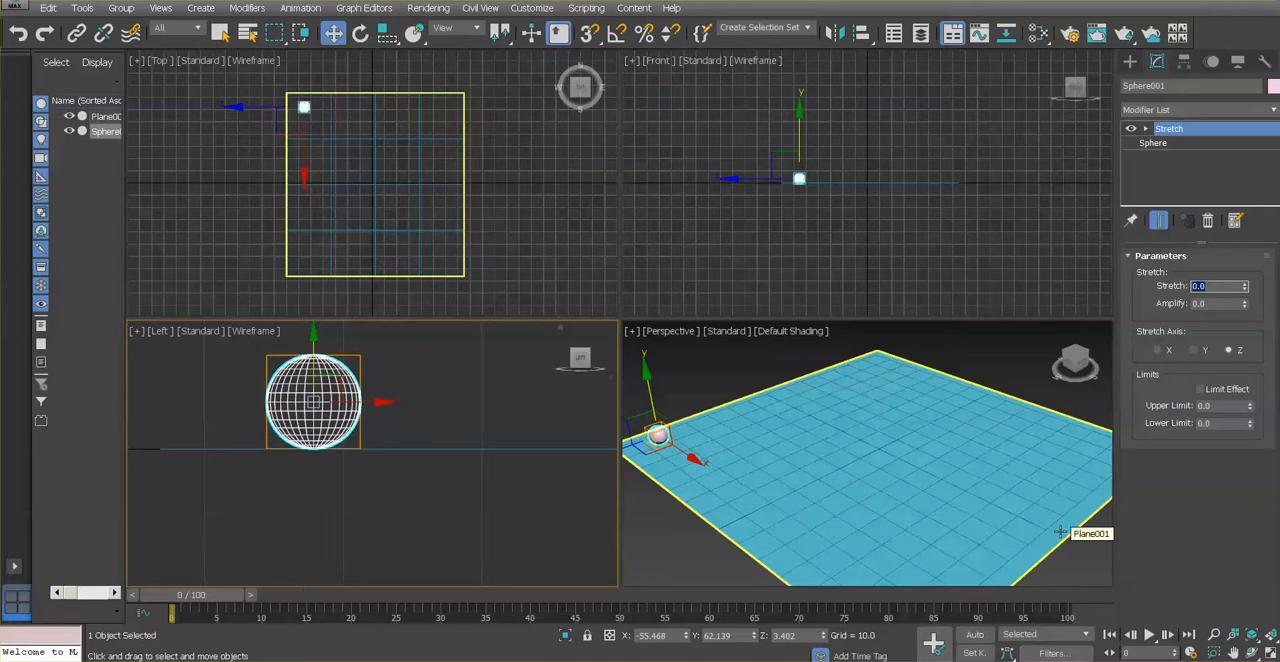
# Exclude Modifiers from the Set Key filters
pyautogui.click(1051, 654)
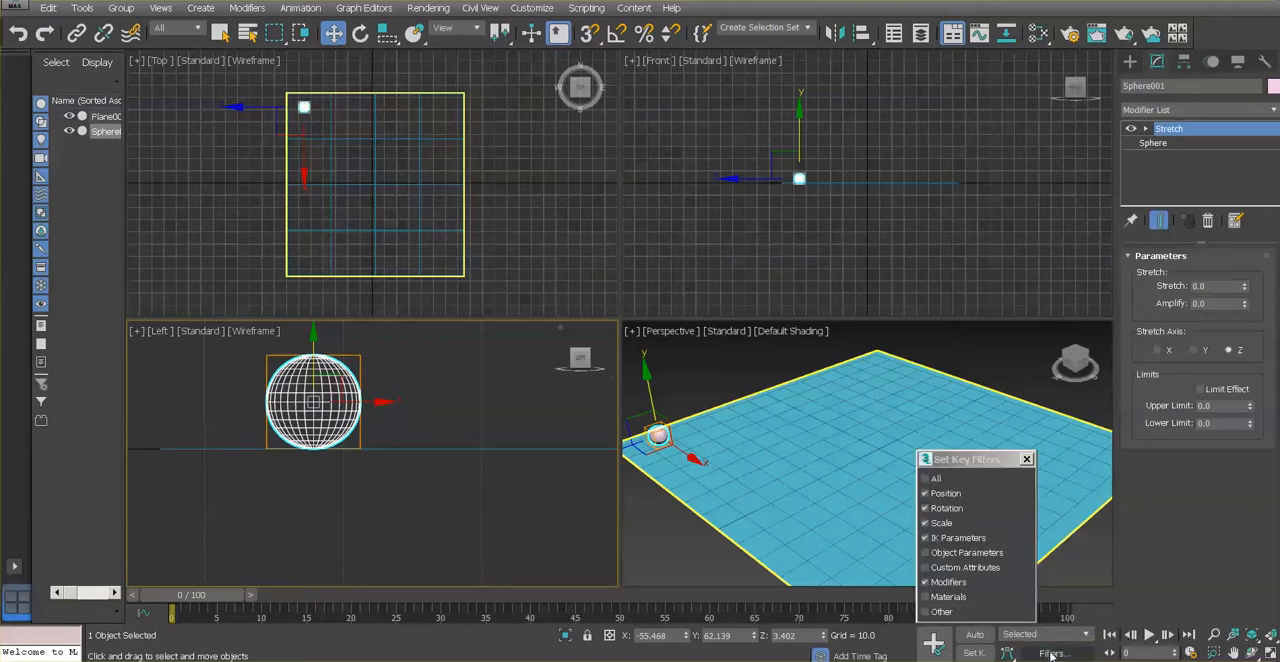
pyautogui.click(925, 582)
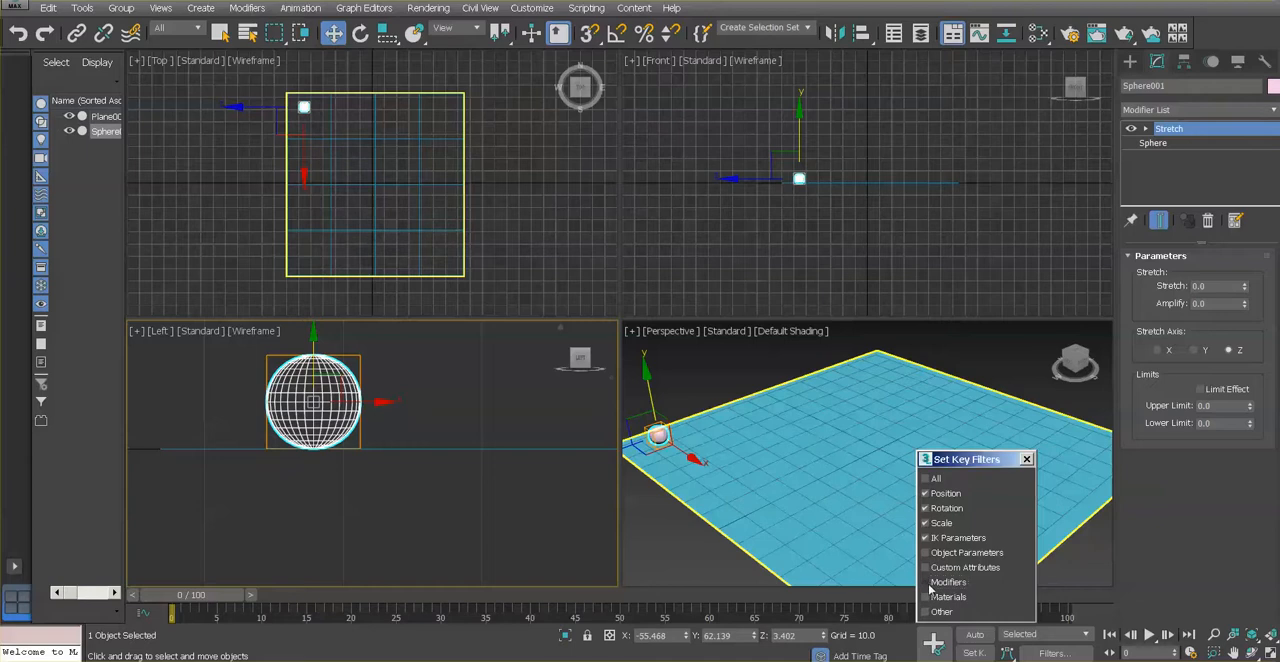
pyautogui.click(1026, 460)
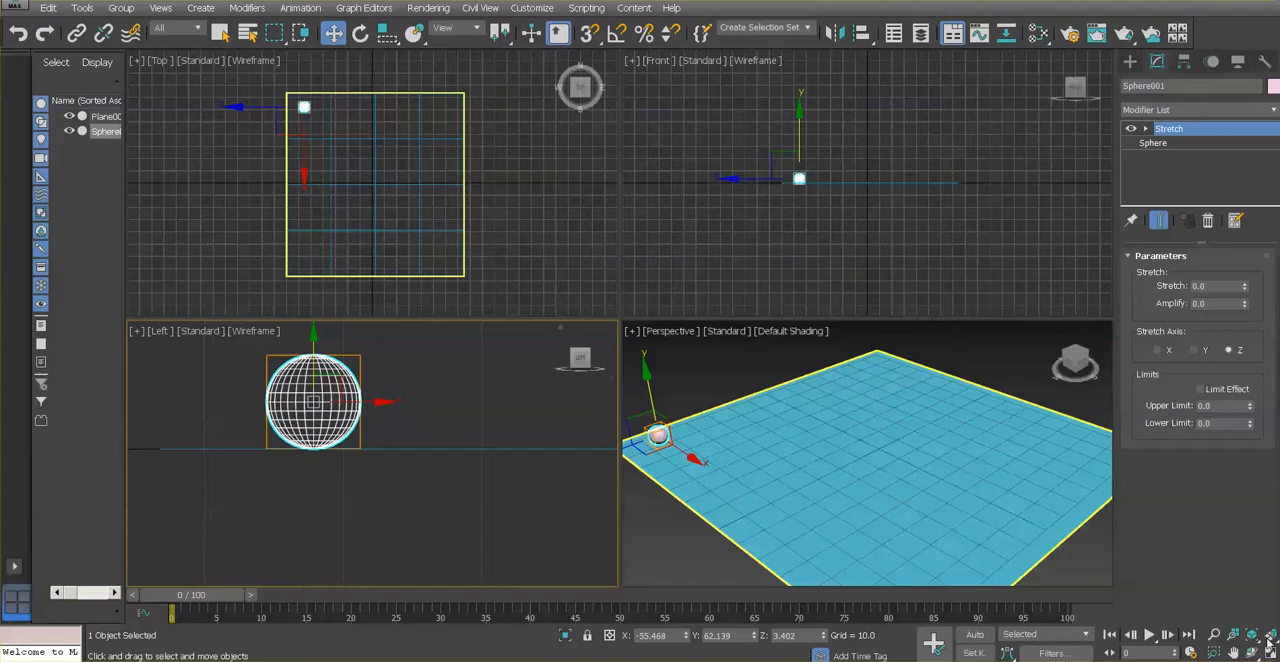
# Maximize the Perspective viewport and set the animation length to 48 frames in Time Configuration
pyautogui.rightClick(779, 355)
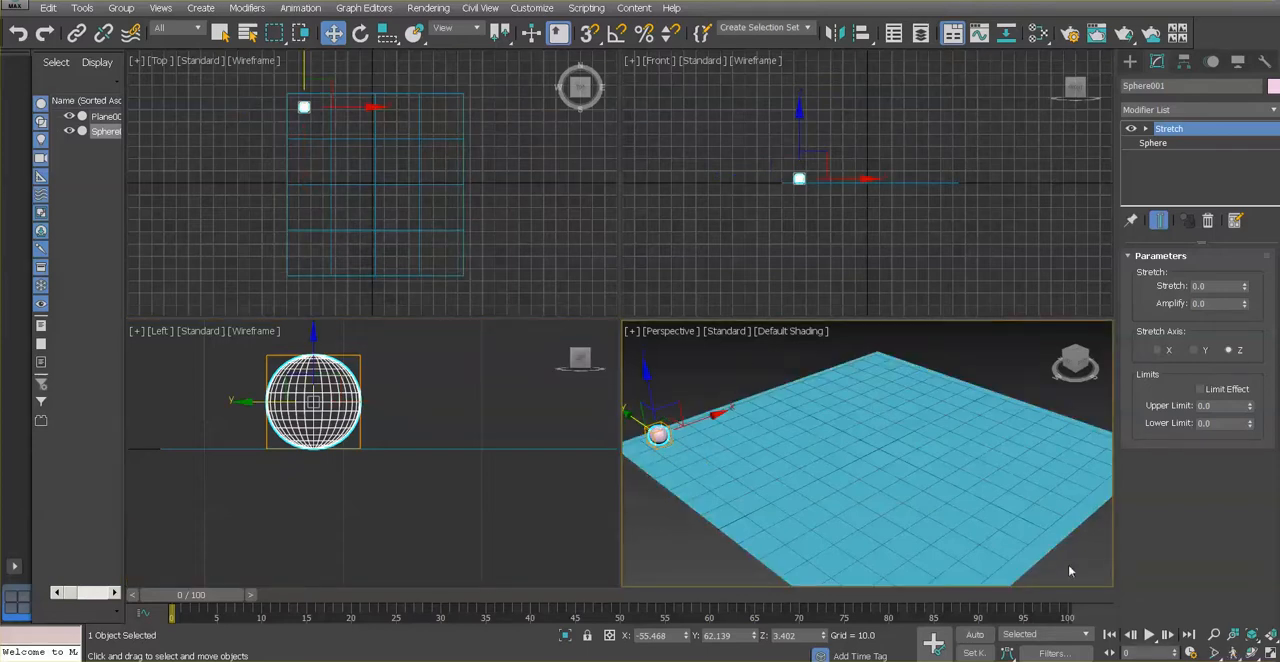
pyautogui.click(1271, 651)
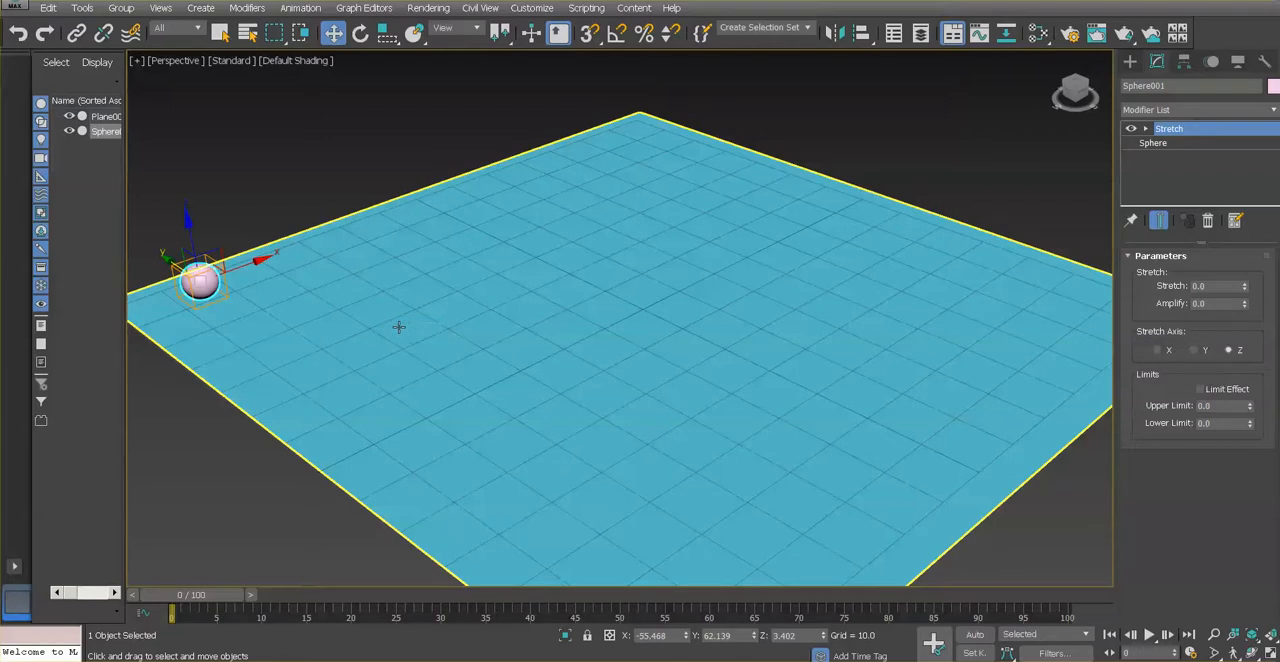
pyautogui.scroll(-3, 398, 327)
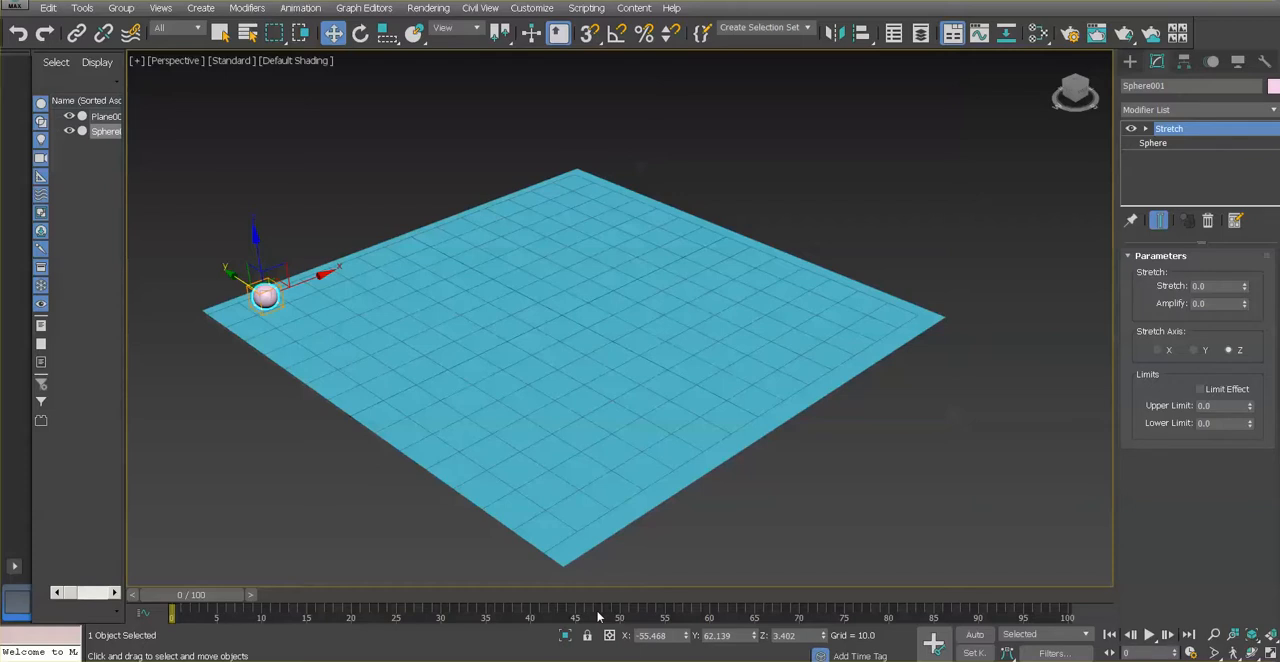
pyautogui.click(1192, 653)
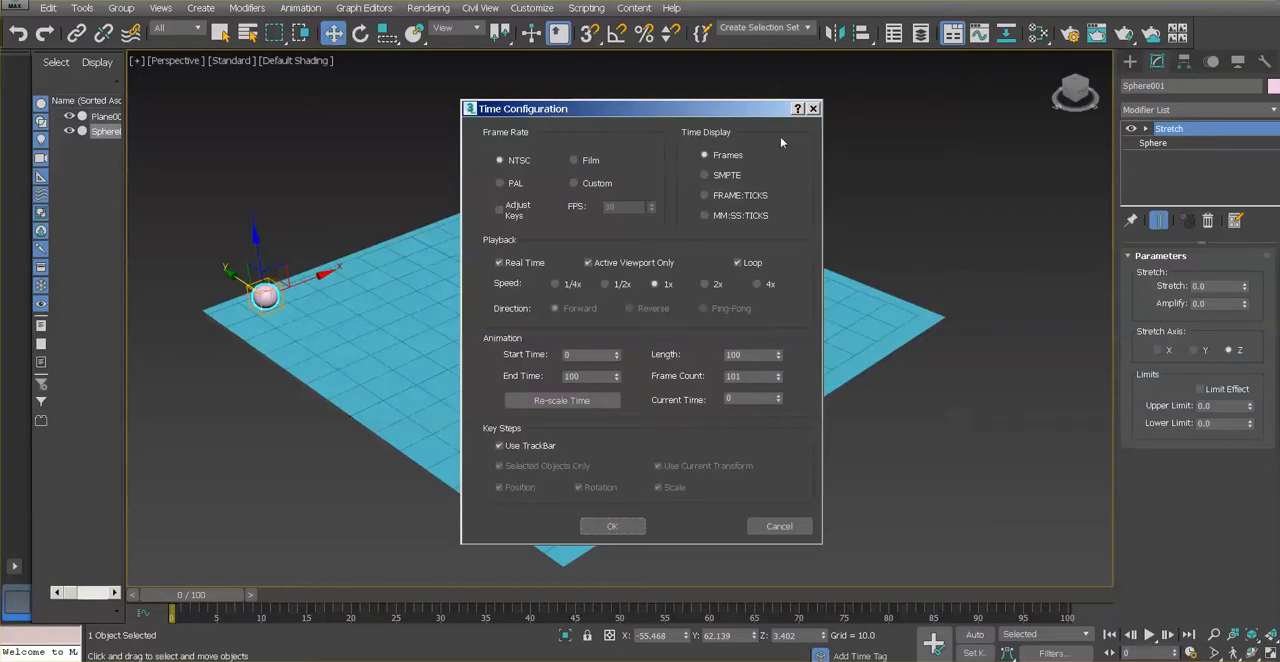
pyautogui.doubleClick(720, 355)
pyautogui.write('48')
pyautogui.click(615, 527)
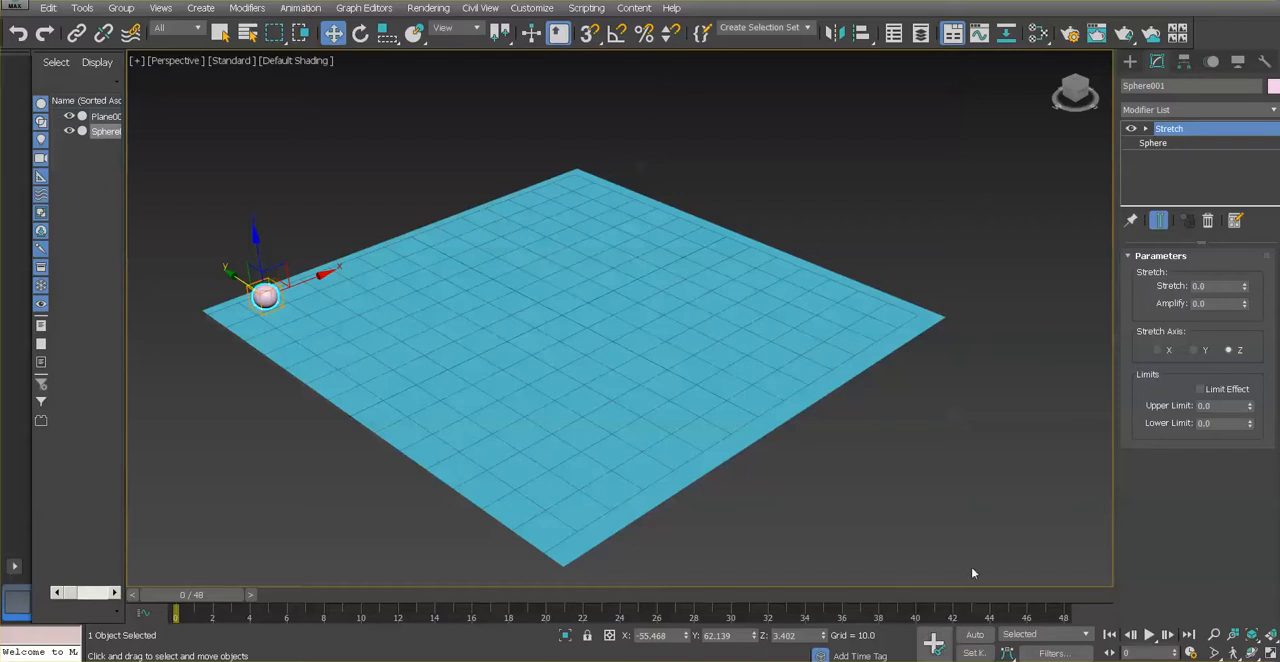
# Turn on Set Key mode and set a key for the sphere at frame 0
pyautogui.click(977, 654)
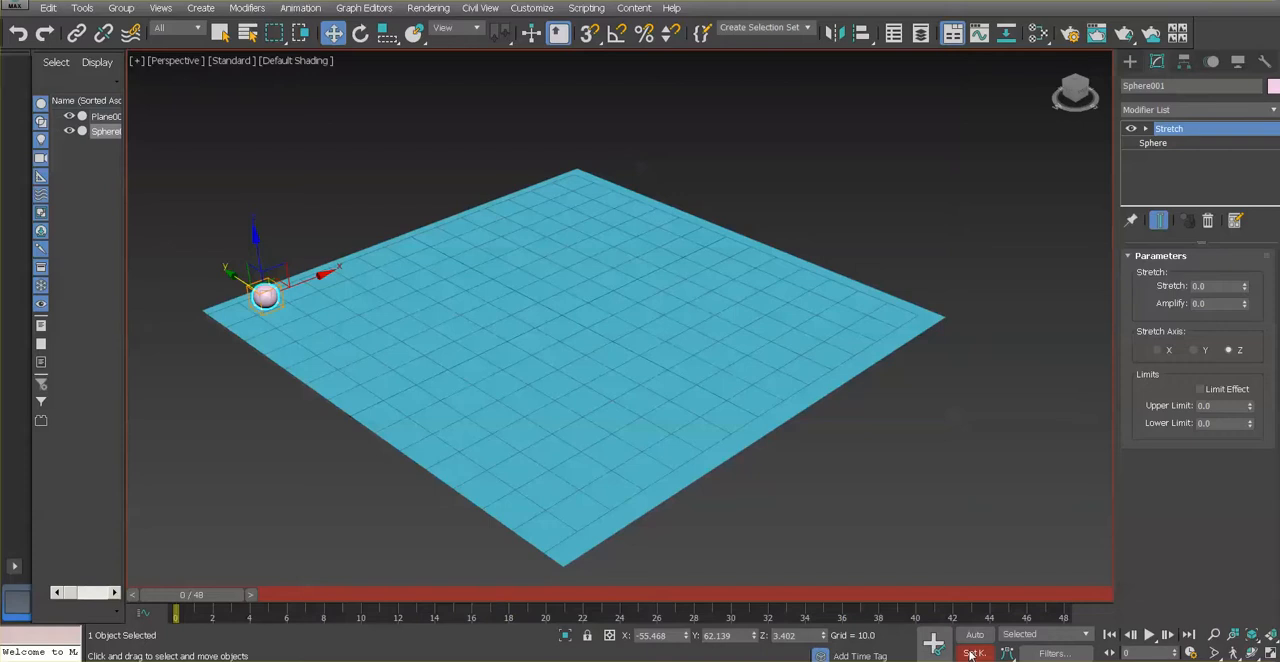
pyautogui.click(187, 593)
pyautogui.moveTo(188, 612); pyautogui.dragTo(163, 604)
# At frame 48, move the sphere across the plane to about X 51.2, Y -61.5 and set a key
pyautogui.moveTo(202, 598); pyautogui.dragTo(1081, 612)
pyautogui.press('w')
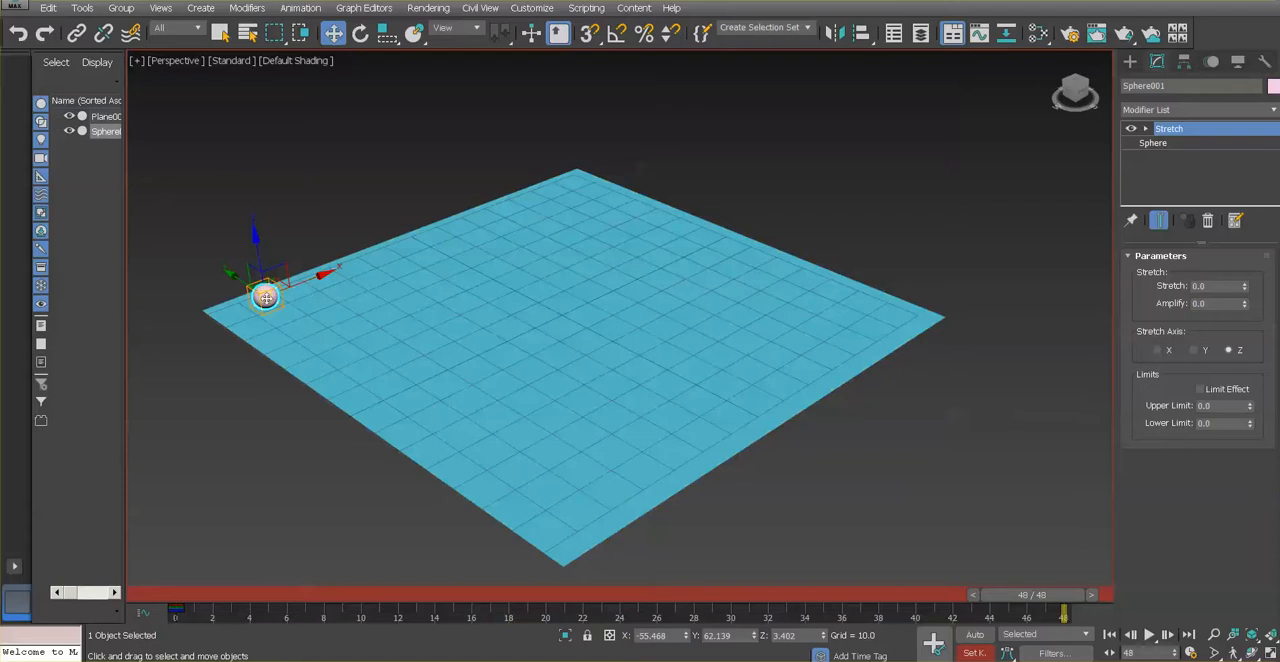
pyautogui.moveTo(230, 276); pyautogui.dragTo(548, 484)
pyautogui.click(749, 429)
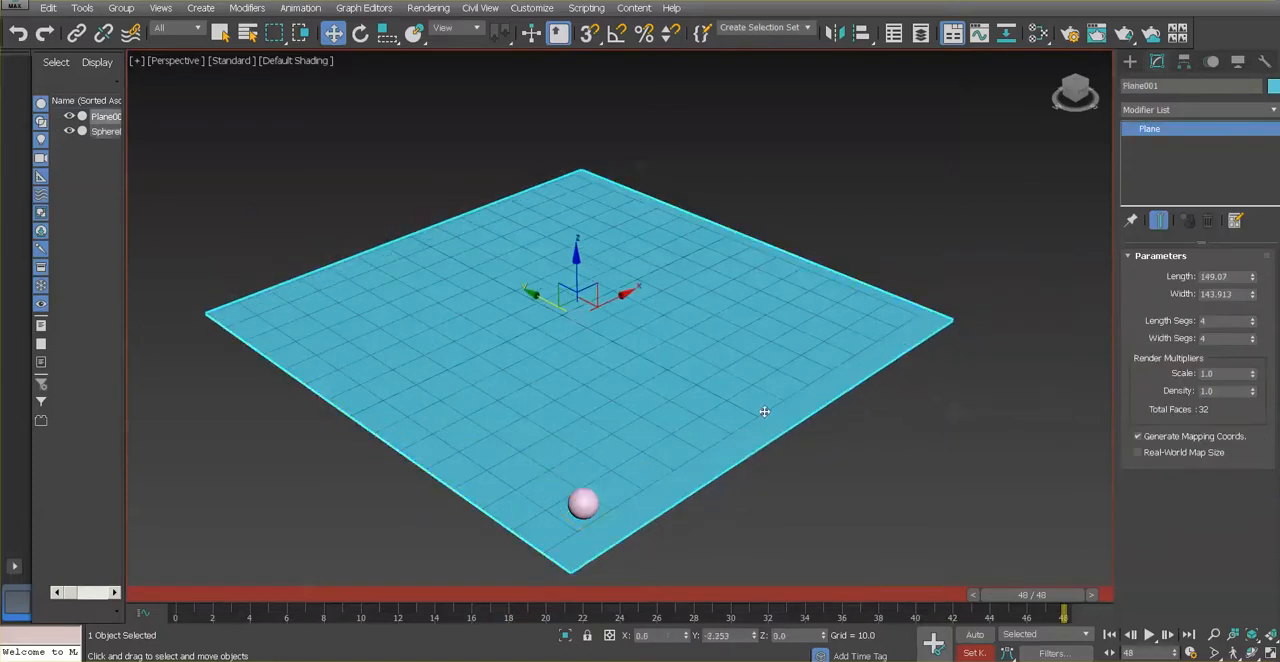
pyautogui.moveTo(764, 411); pyautogui.dragTo(760, 409)
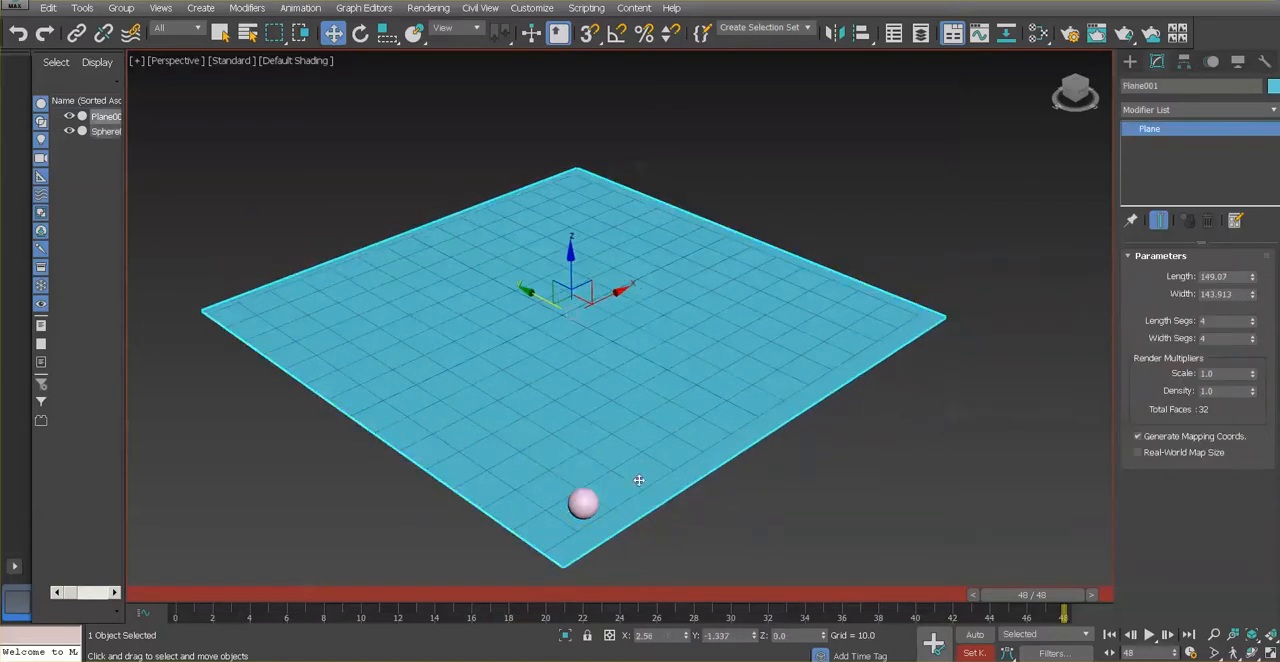
pyautogui.click(584, 503)
pyautogui.moveTo(626, 475); pyautogui.dragTo(954, 293)
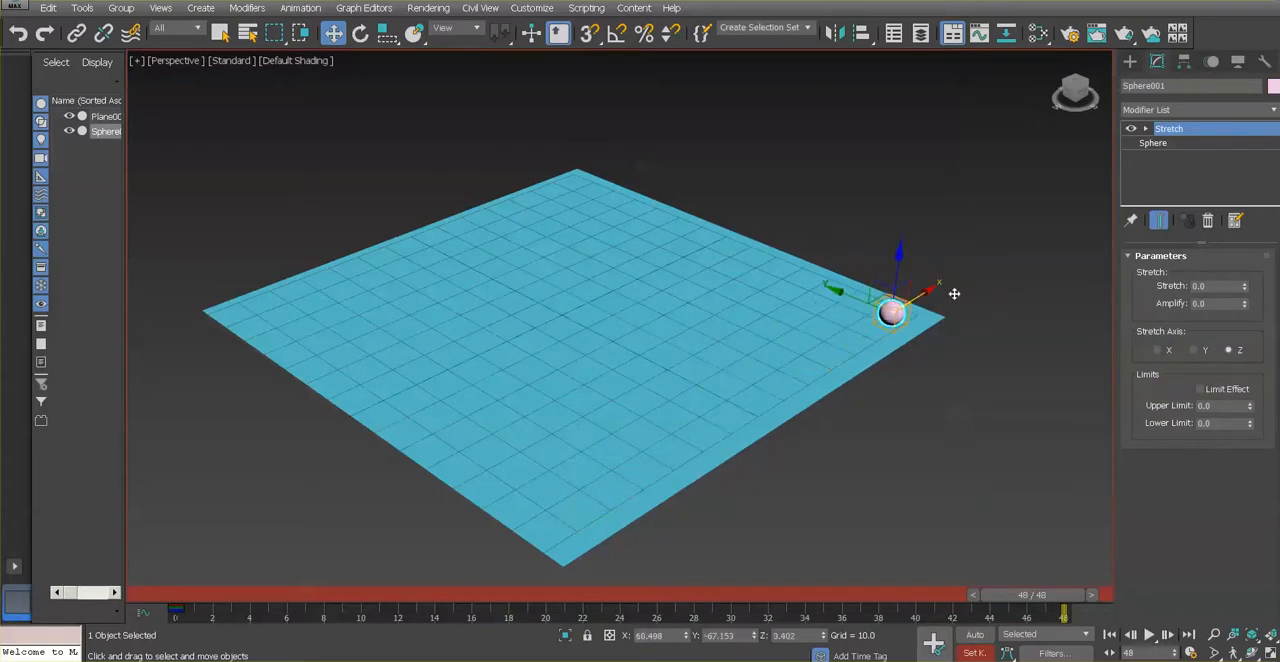
pyautogui.moveTo(931, 289); pyautogui.dragTo(816, 299)
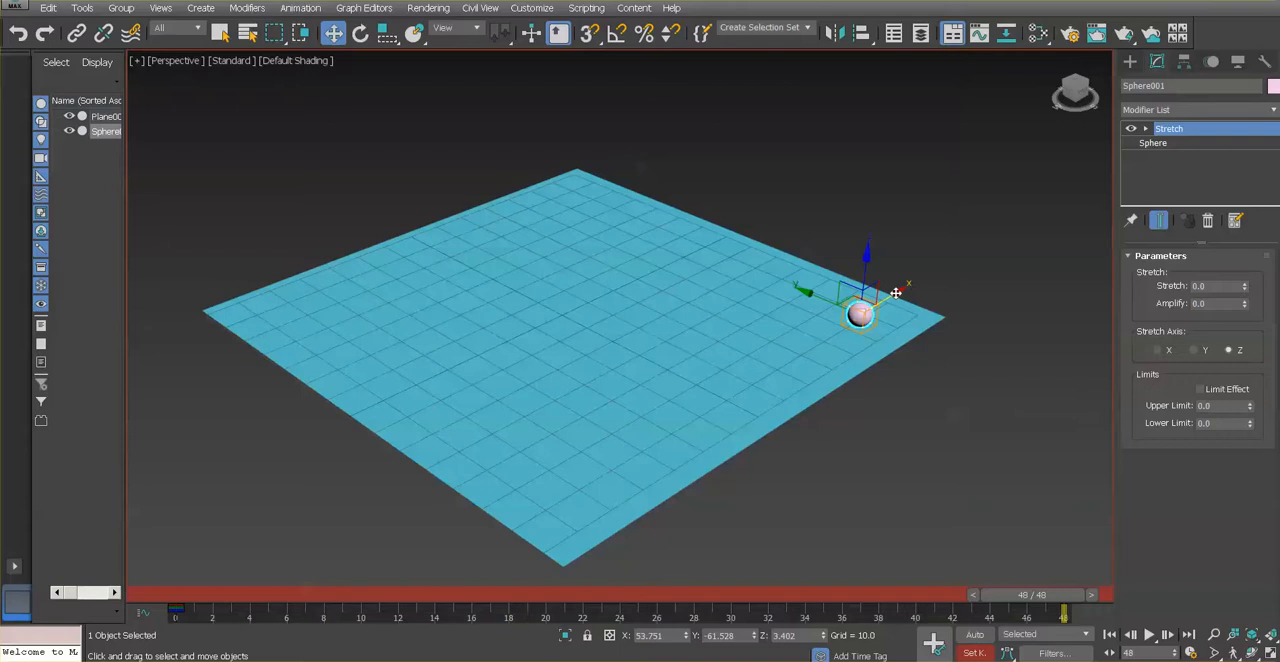
pyautogui.moveTo(896, 292); pyautogui.dragTo(893, 298)
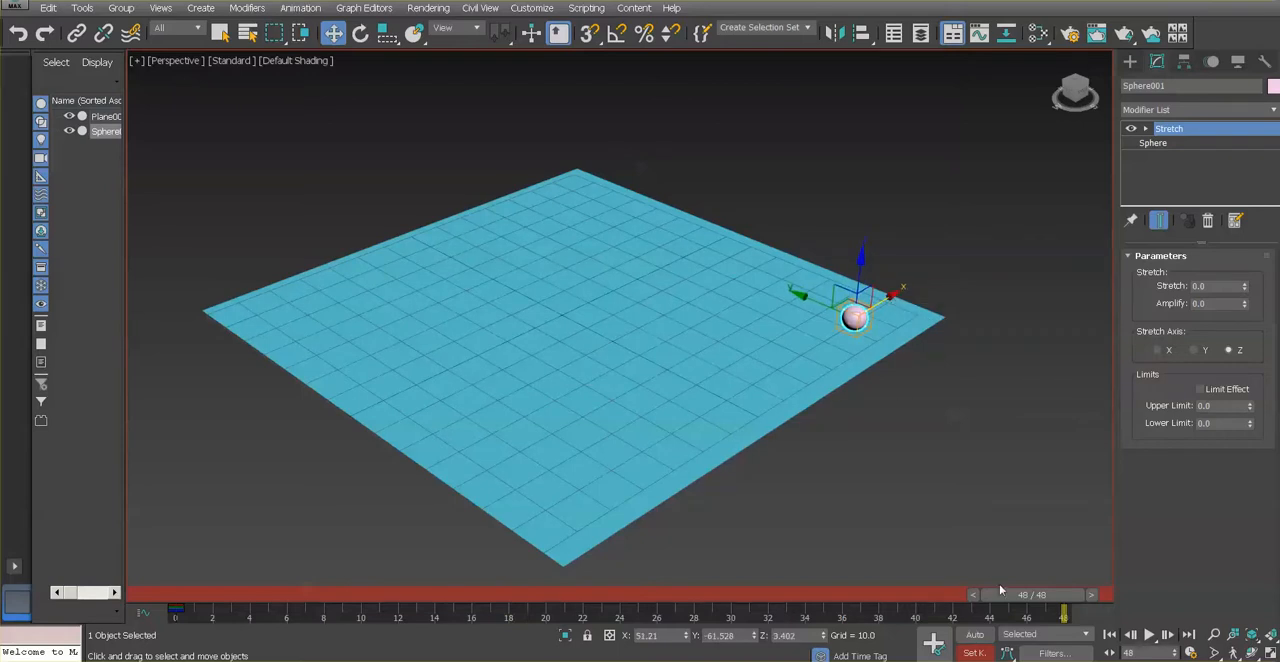
pyautogui.click(934, 643)
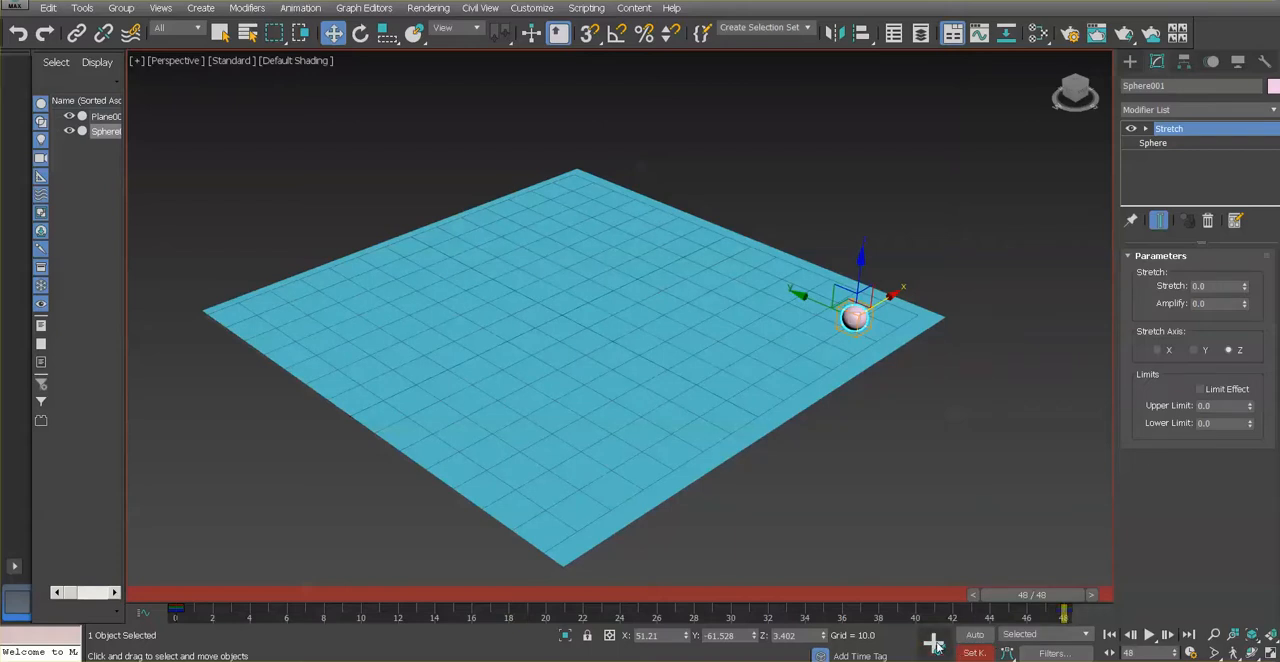
# Return to frame 0 and play the animation to check the sphere's movement across the plane
pyautogui.moveTo(1050, 596); pyautogui.dragTo(169, 547)
pyautogui.press('w')
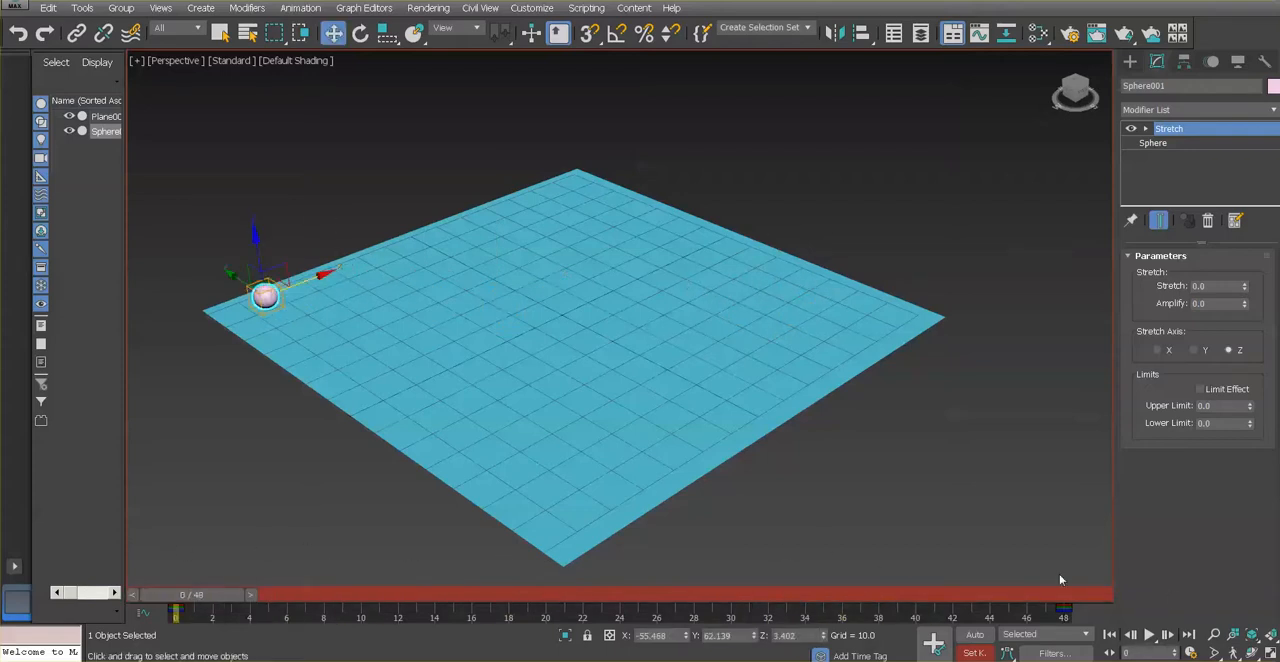
pyautogui.click(1149, 637)
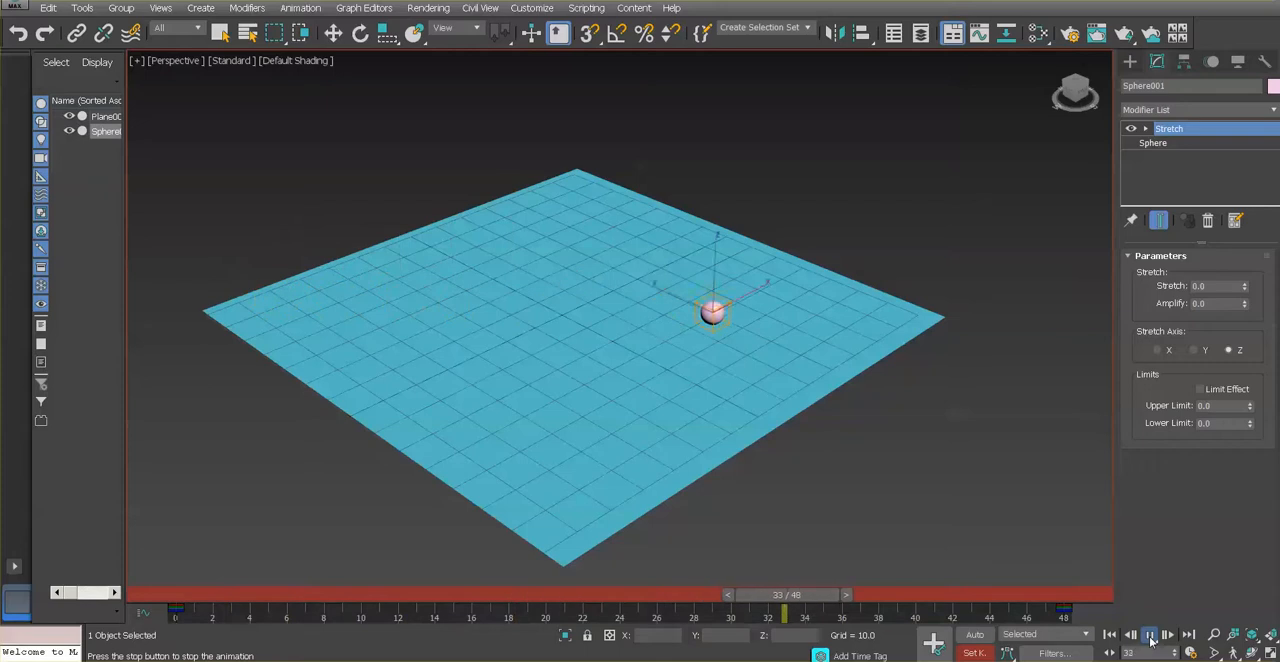
pyautogui.click(1150, 636)
# Set a key for the sphere at frame 24, keeping its position on the plane
pyautogui.moveTo(782, 592); pyautogui.dragTo(627, 597)
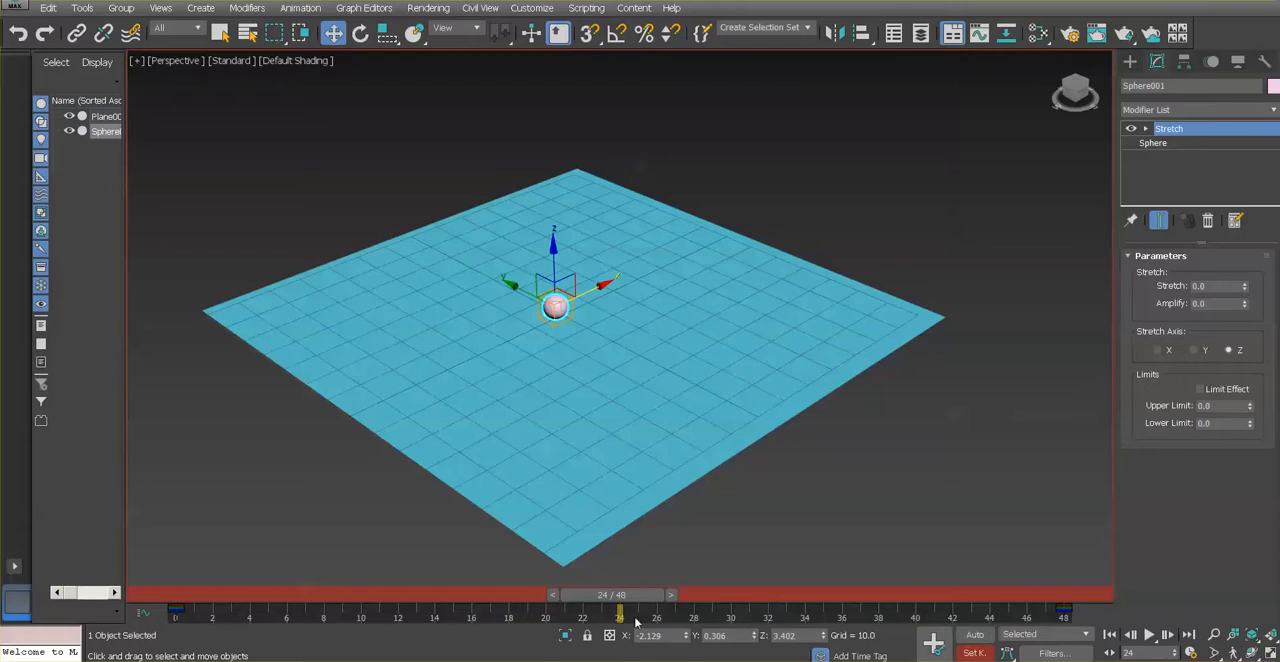
pyautogui.moveTo(637, 600); pyautogui.dragTo(626, 595)
pyautogui.press('w')
pyautogui.click(932, 641)
# At frame 12, raise the sphere above the plane to about Z 46 and set a key
pyautogui.moveTo(636, 597); pyautogui.dragTo(432, 596)
pyautogui.press('w')
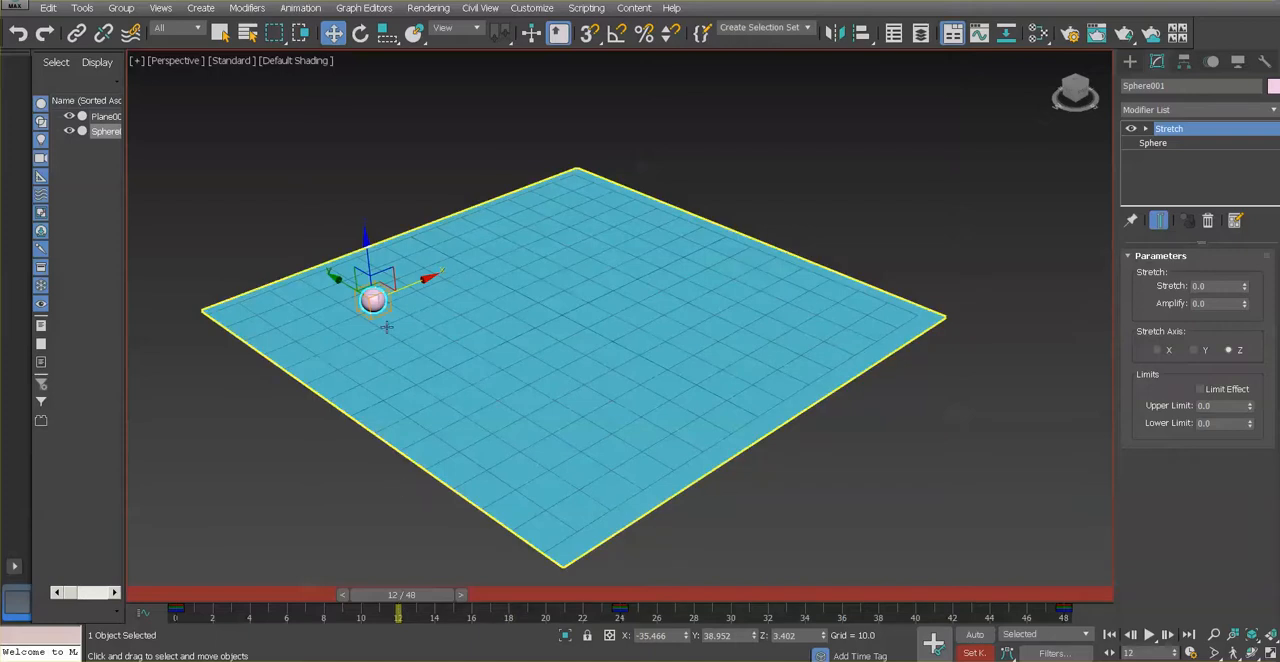
pyautogui.moveTo(365, 241); pyautogui.dragTo(356, 107)
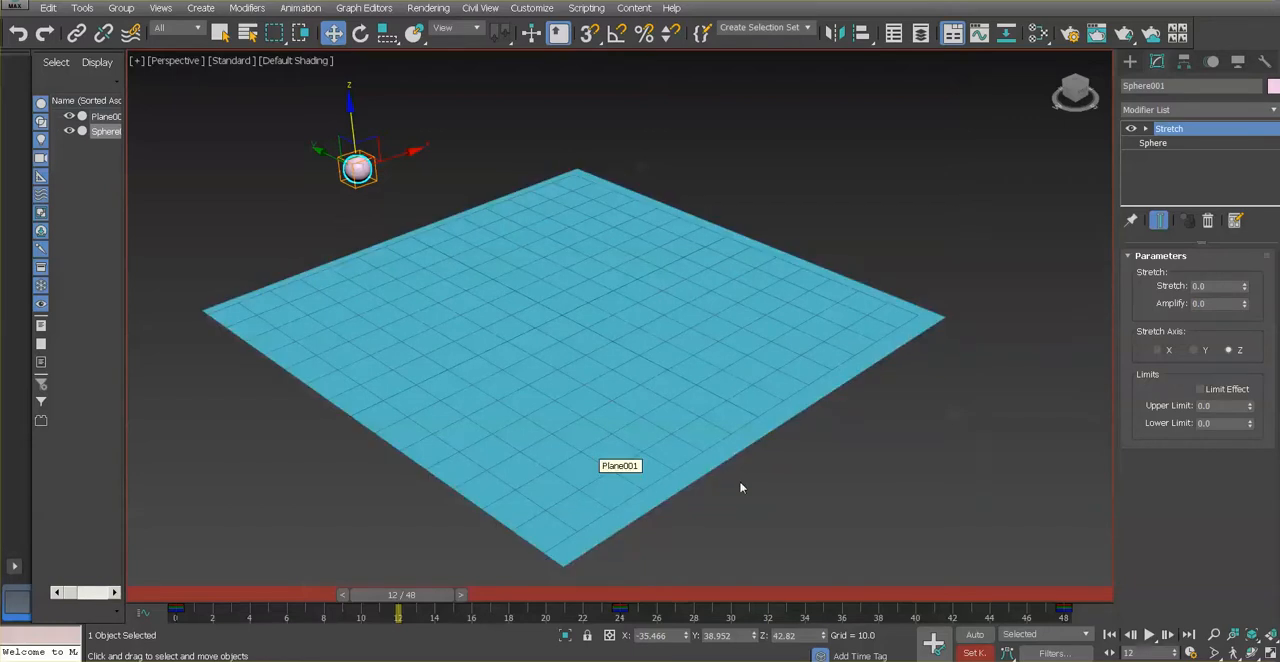
pyautogui.click(1270, 653)
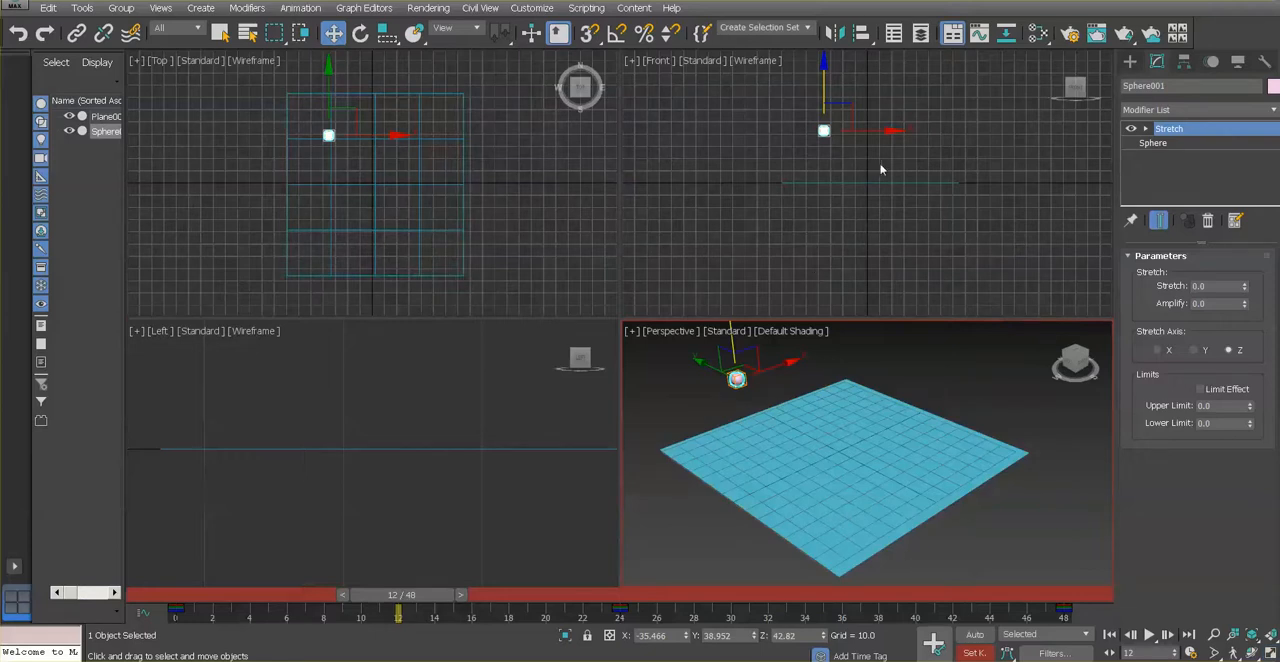
pyautogui.moveTo(879, 164); pyautogui.dragTo(862, 204, button='middle')
pyautogui.scroll(4, 864, 210)
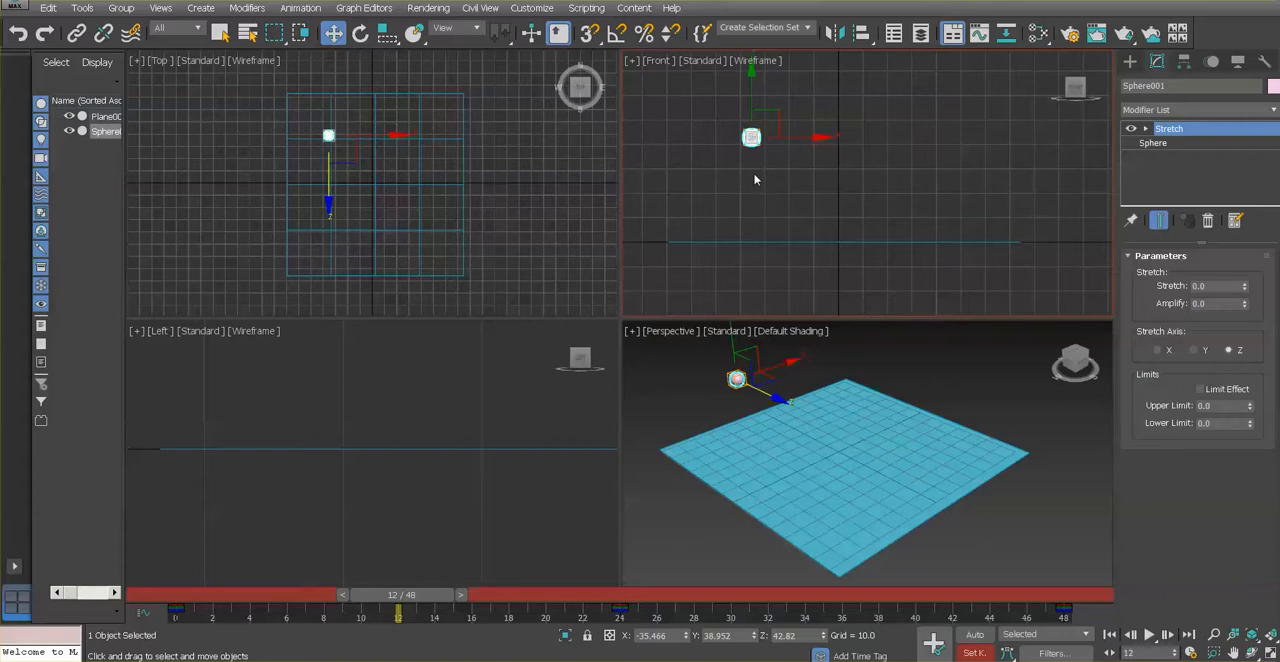
pyautogui.moveTo(750, 78); pyautogui.dragTo(750, 70)
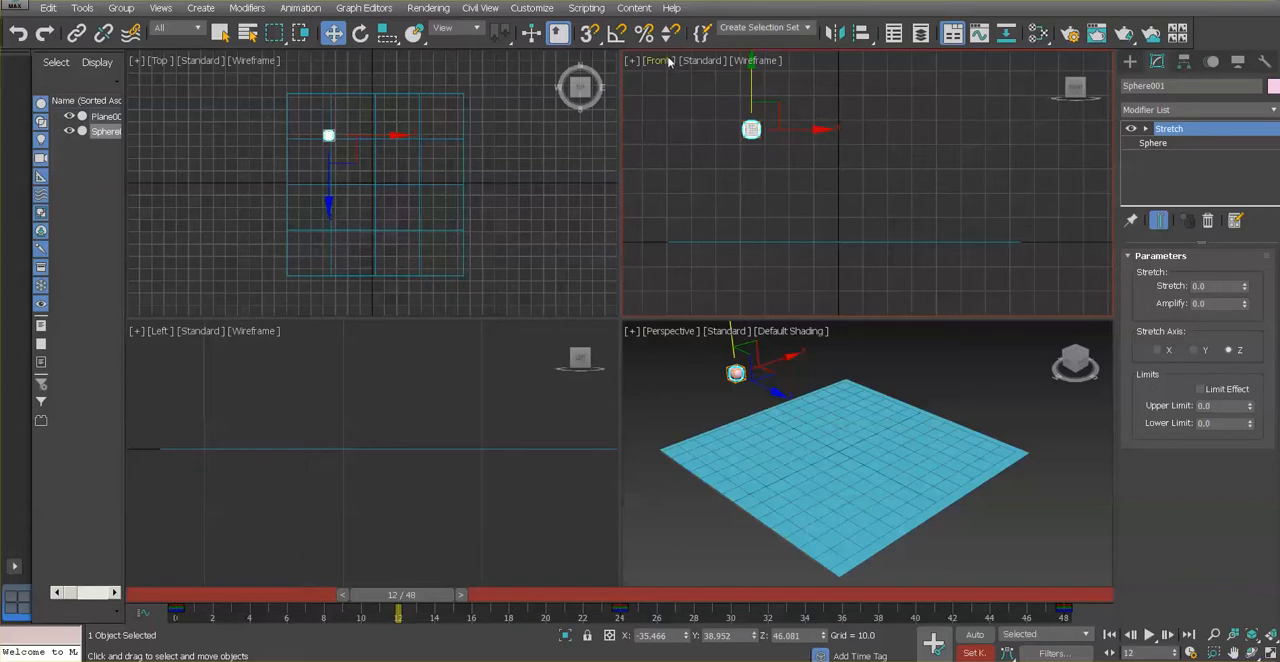
pyautogui.moveTo(1101, 77)
pyautogui.click(934, 647)
# Try raising the sphere to about Z 45.8 at frame 35 without setting a key, and scrub back to frame 12
pyautogui.moveTo(393, 596); pyautogui.dragTo(1060, 646)
pyautogui.press('w')
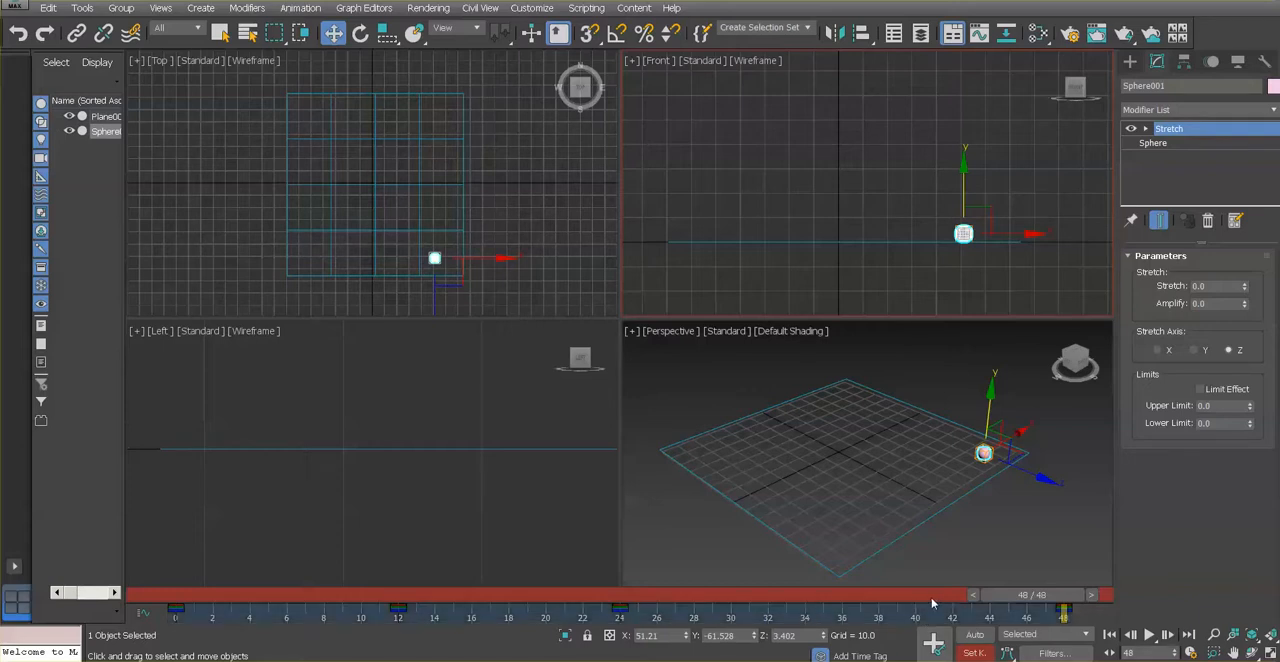
pyautogui.moveTo(1005, 592); pyautogui.dragTo(802, 596)
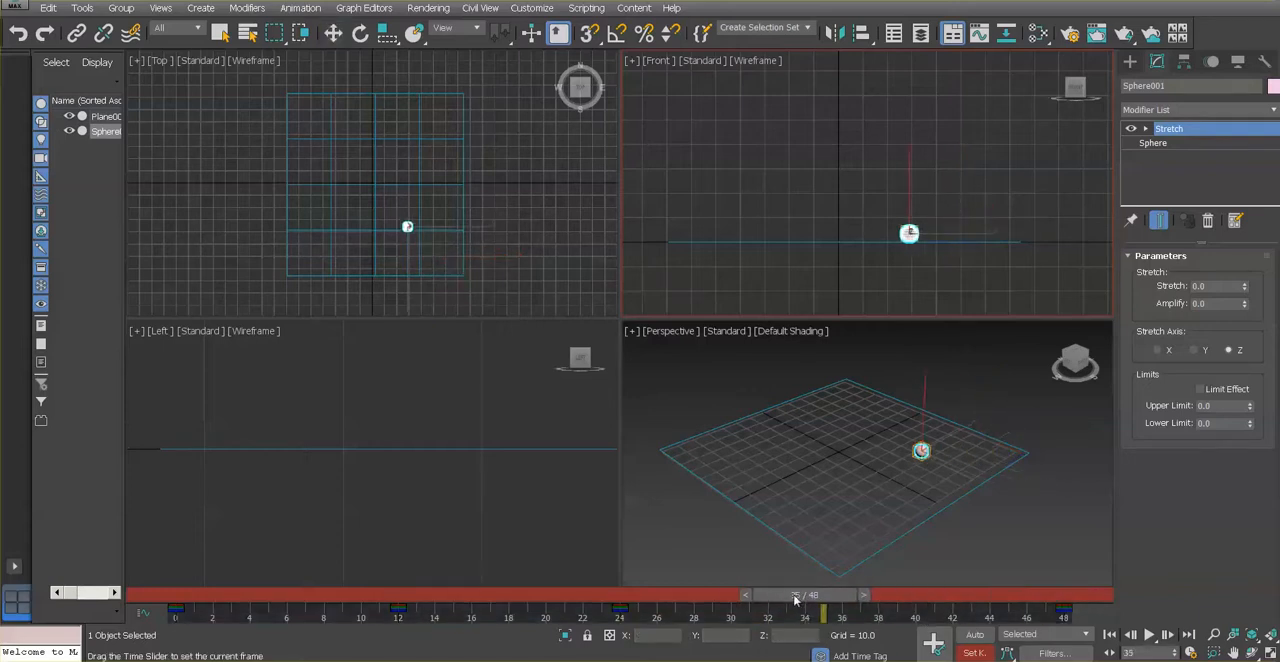
pyautogui.press('w')
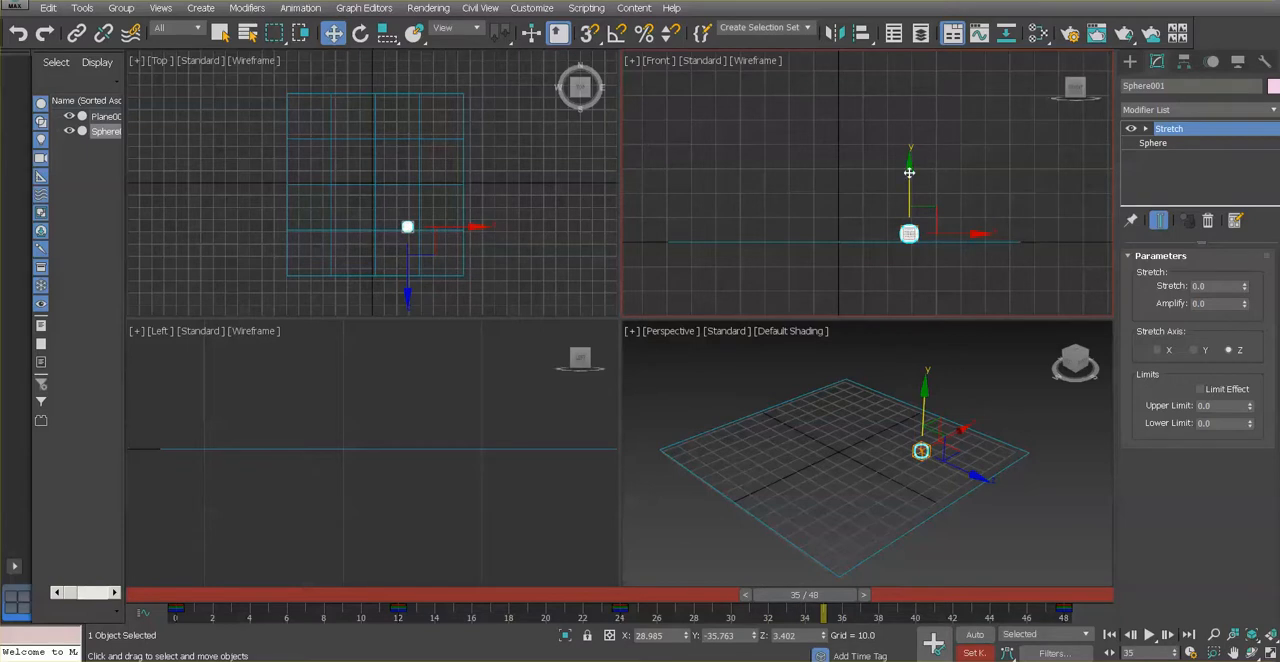
pyautogui.moveTo(909, 173); pyautogui.dragTo(904, 69)
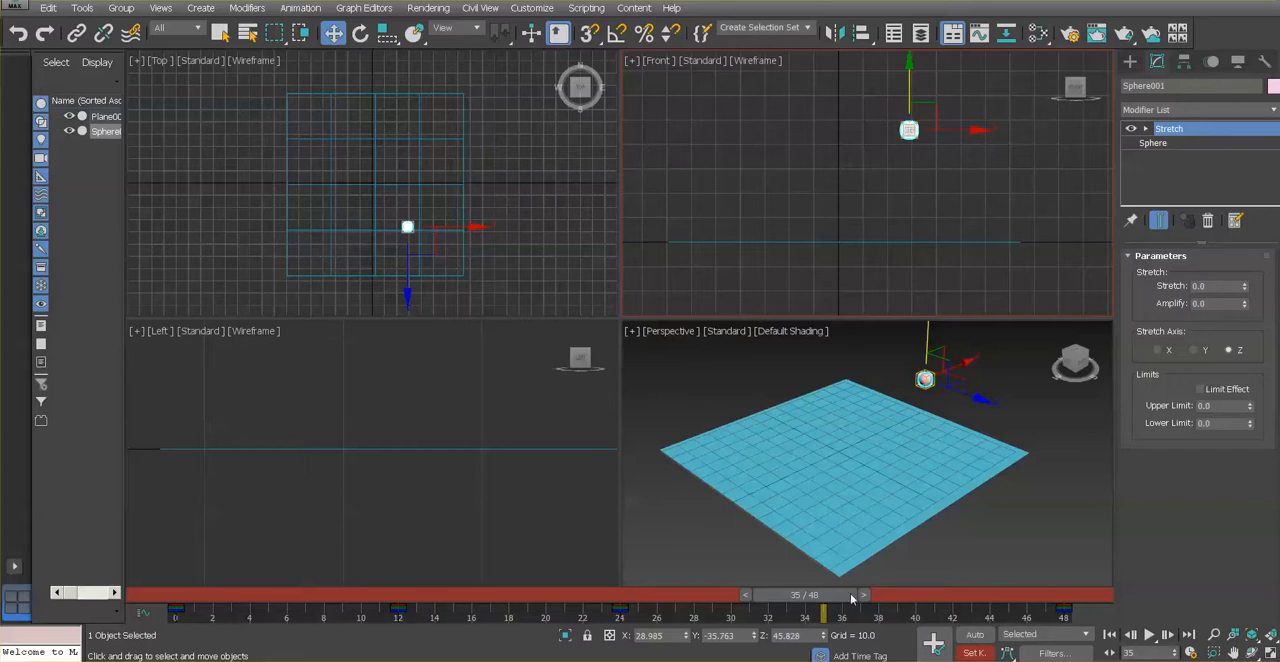
pyautogui.moveTo(805, 595); pyautogui.dragTo(417, 597)
pyautogui.press('w')
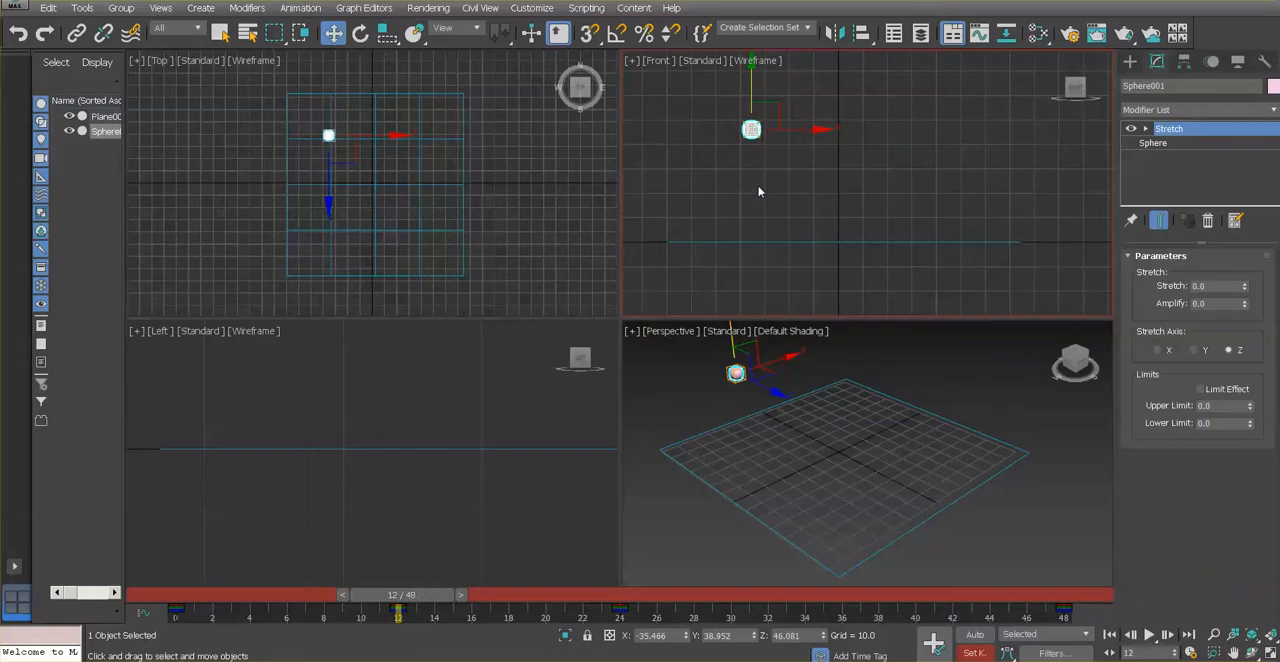
# At frame 35, raise the sphere above the plane to about Z 45.3 and set a key
pyautogui.moveTo(395, 600); pyautogui.dragTo(805, 613)
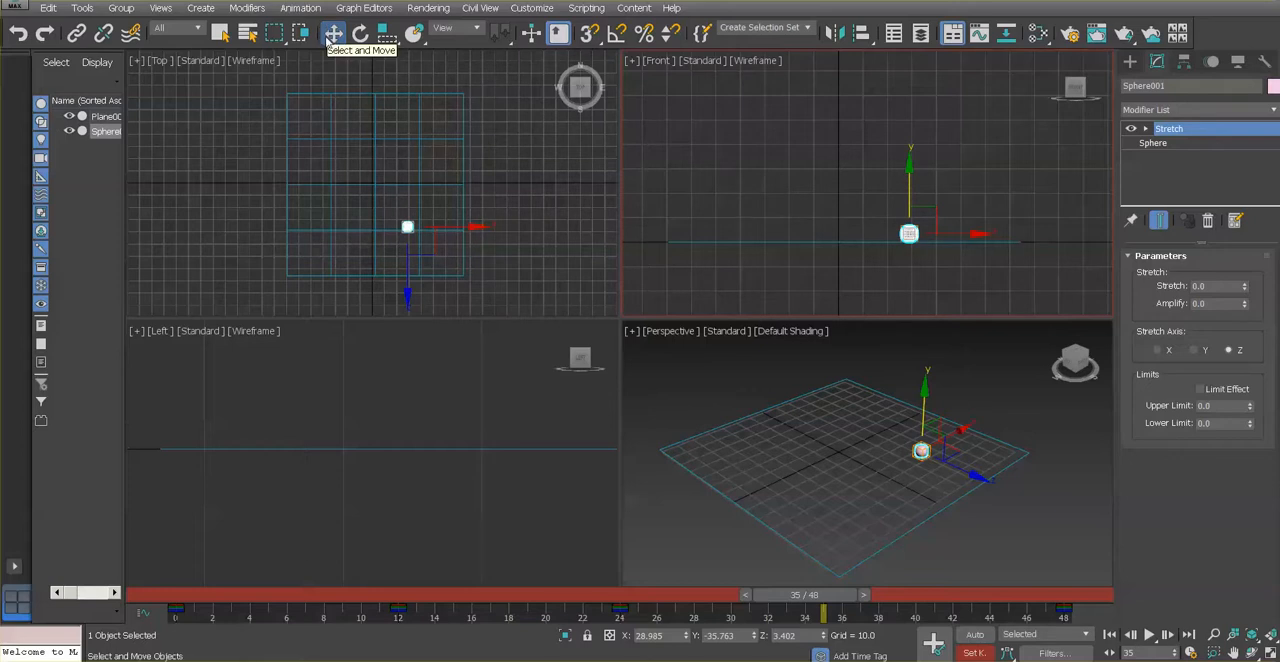
pyautogui.moveTo(908, 165); pyautogui.dragTo(908, 64)
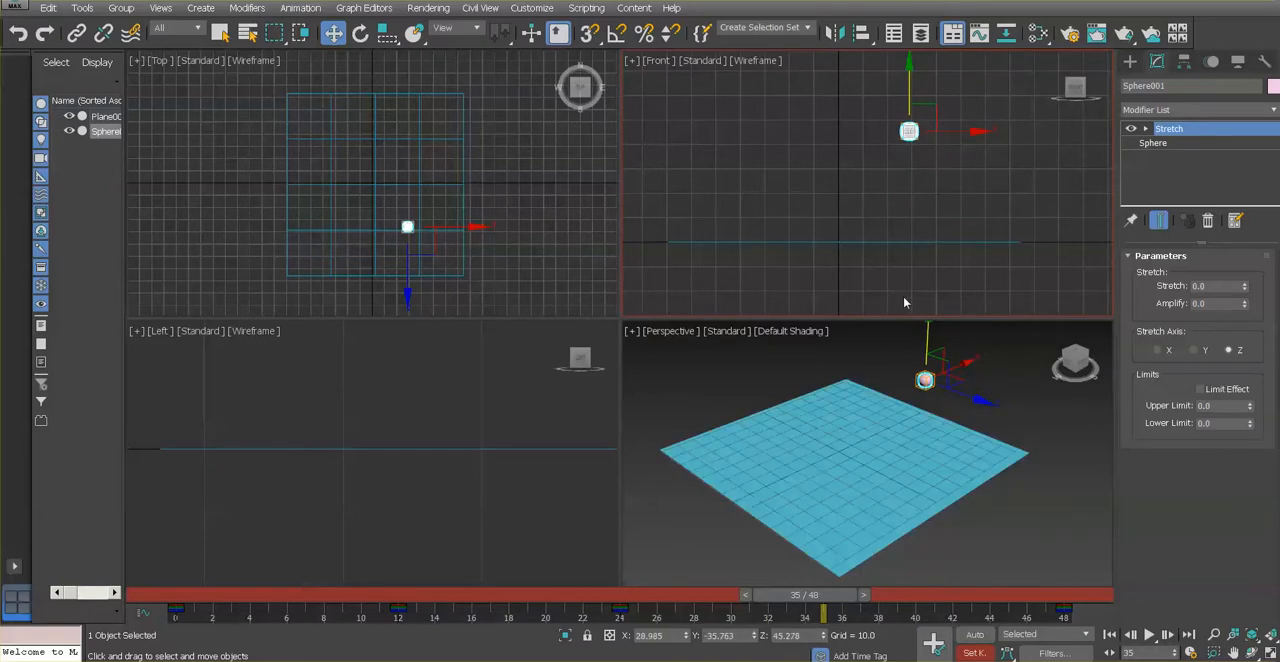
pyautogui.click(936, 650)
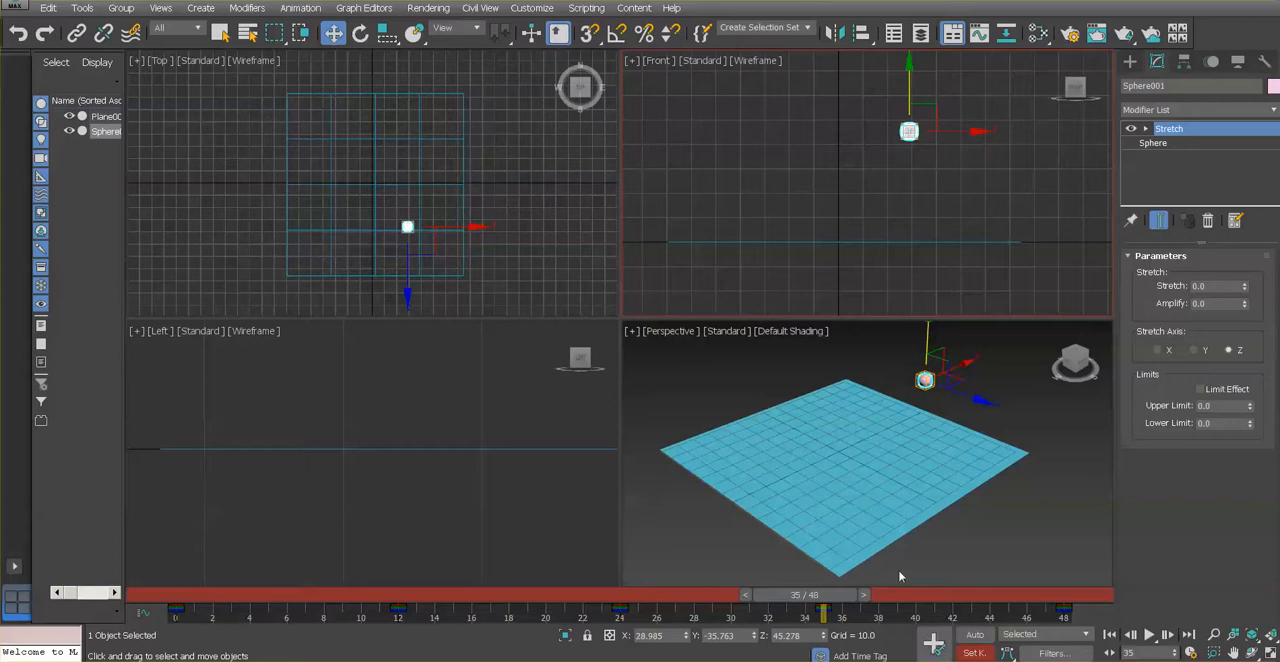
# Lower the sphere to about Z 4.7 at frame 35 without keying it, and play the animation to check the bounce
pyautogui.moveTo(908, 62); pyautogui.dragTo(913, 161)
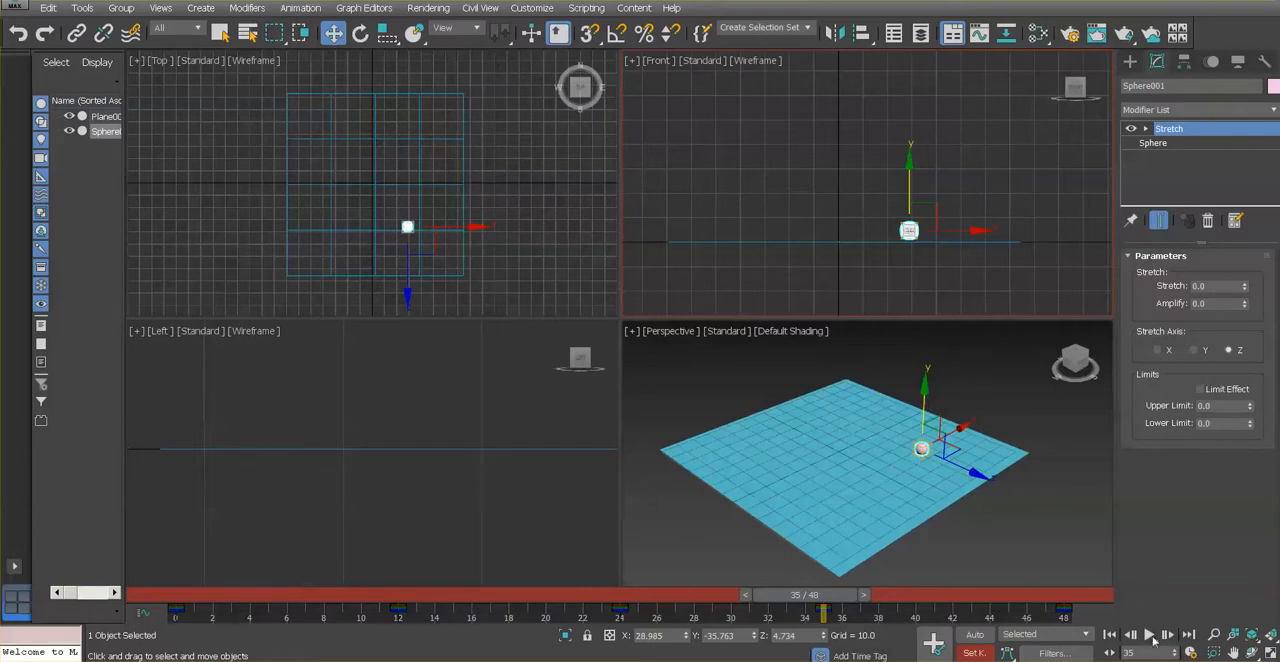
pyautogui.click(1150, 637)
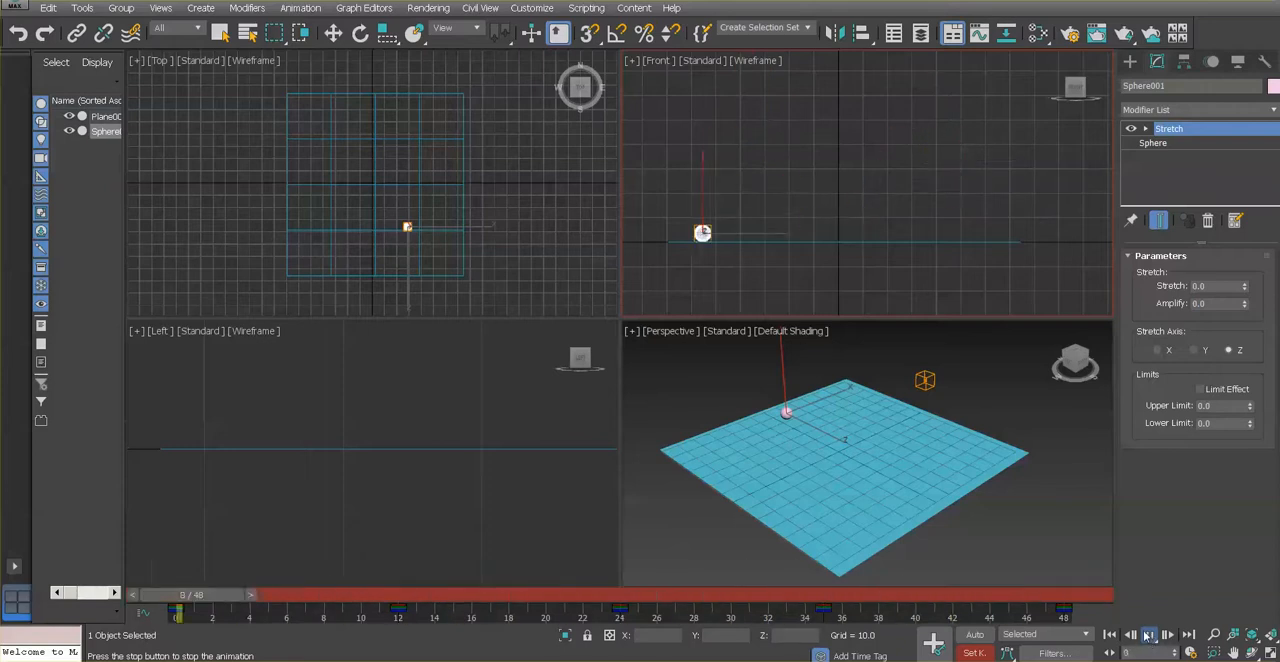
pyautogui.click(1150, 636)
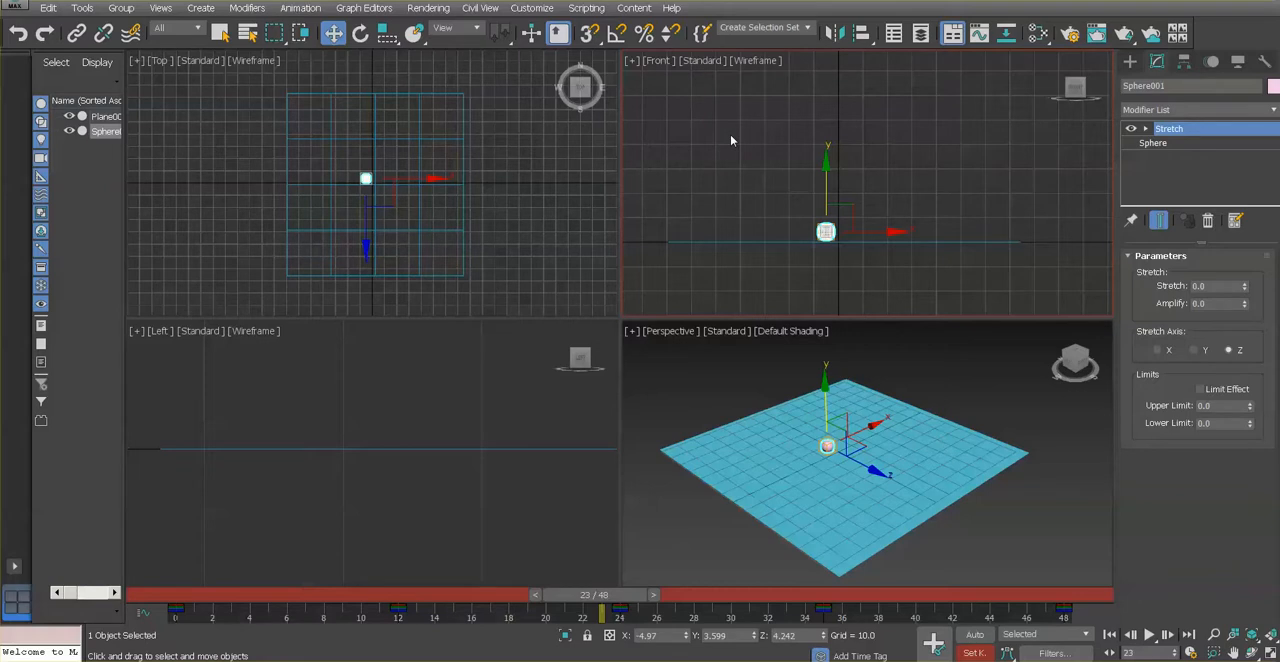
# Maximize the Front viewport and reselect the sphere in it
pyautogui.click(1270, 651)
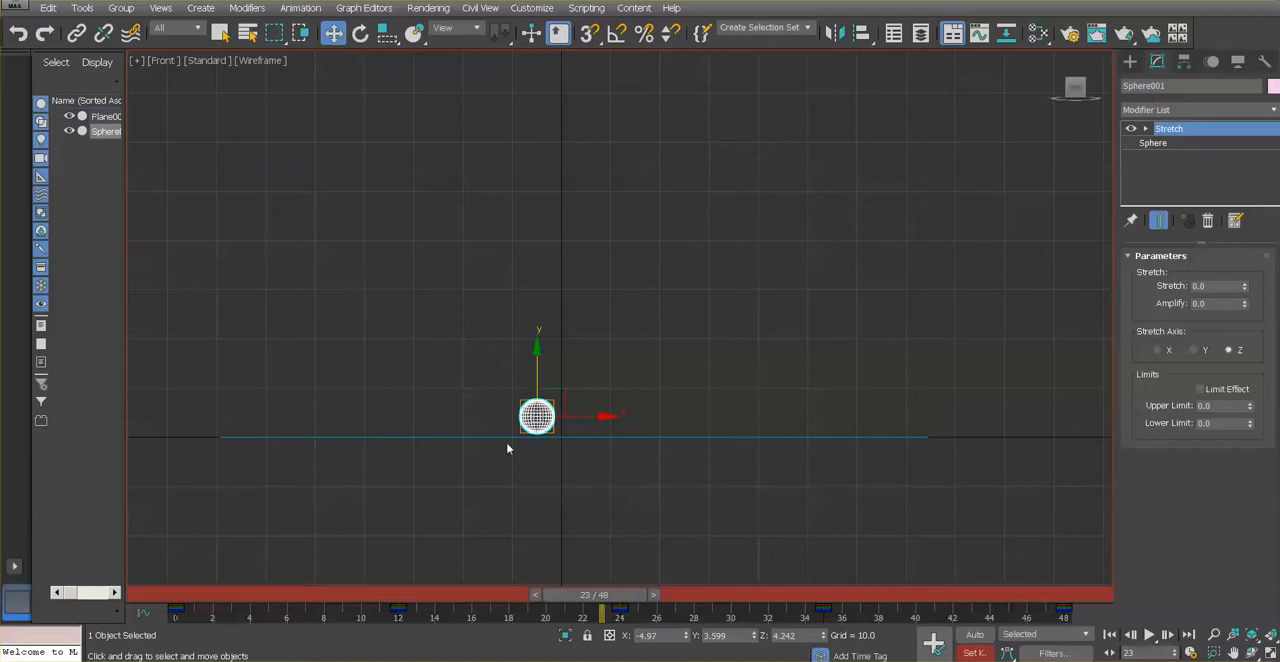
pyautogui.click(251, 584)
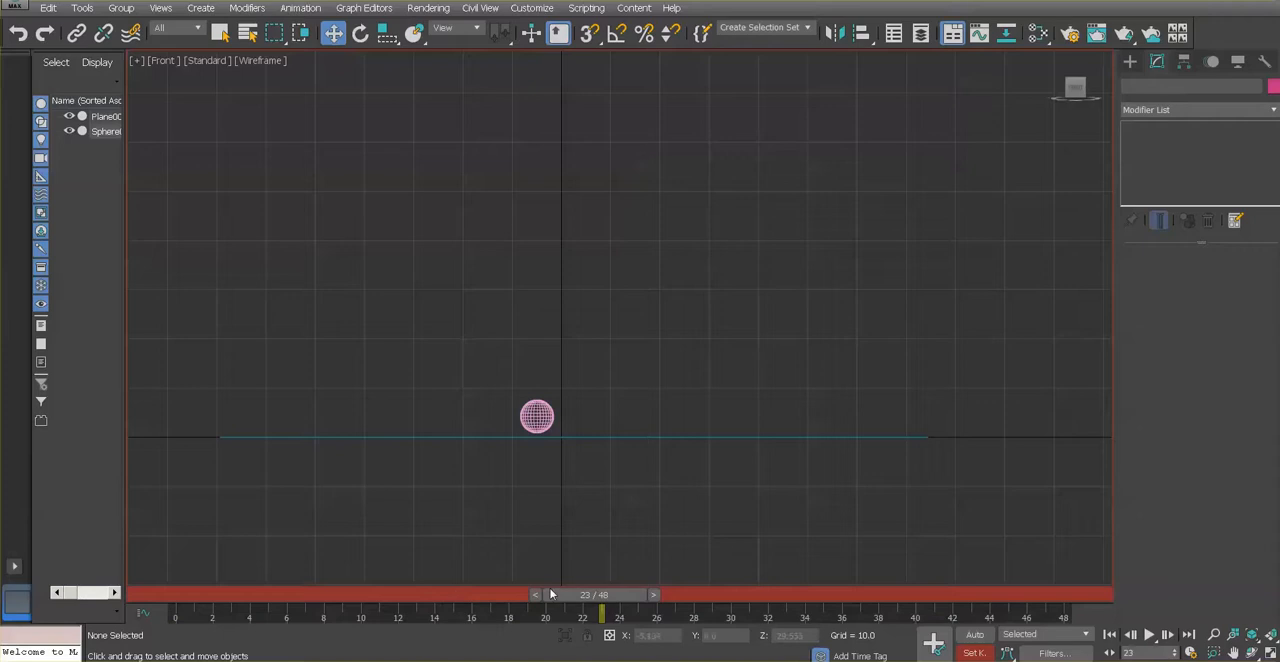
pyautogui.click(537, 416)
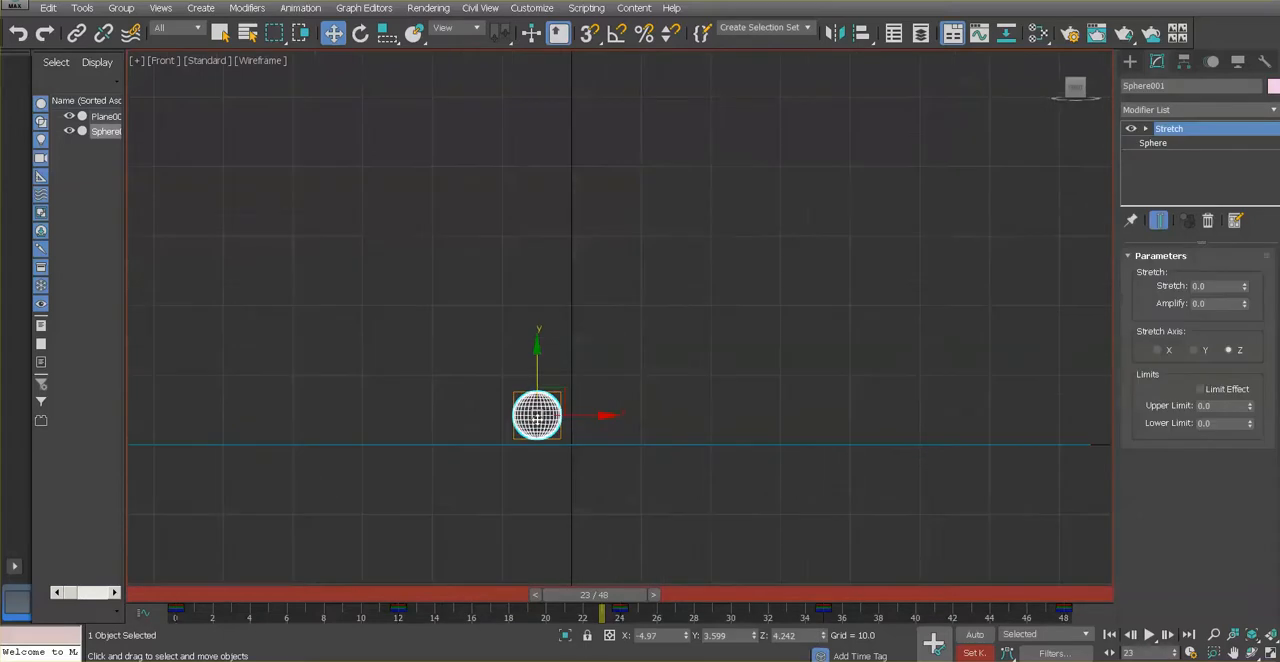
# Return to frame 0 and switch to the base Sphere level beneath the Stretch modifier
pyautogui.moveTo(584, 601); pyautogui.dragTo(175, 614)
pyautogui.press('w')
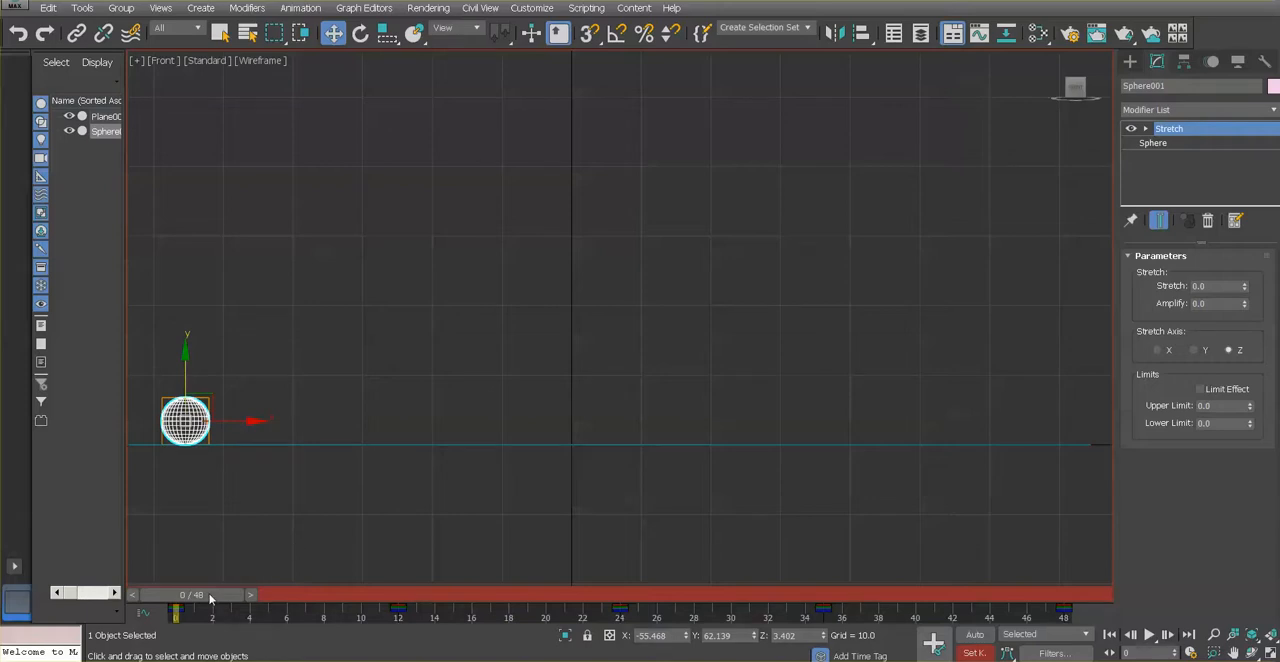
pyautogui.press('q')
pyautogui.press('w')
pyautogui.click(1197, 144)
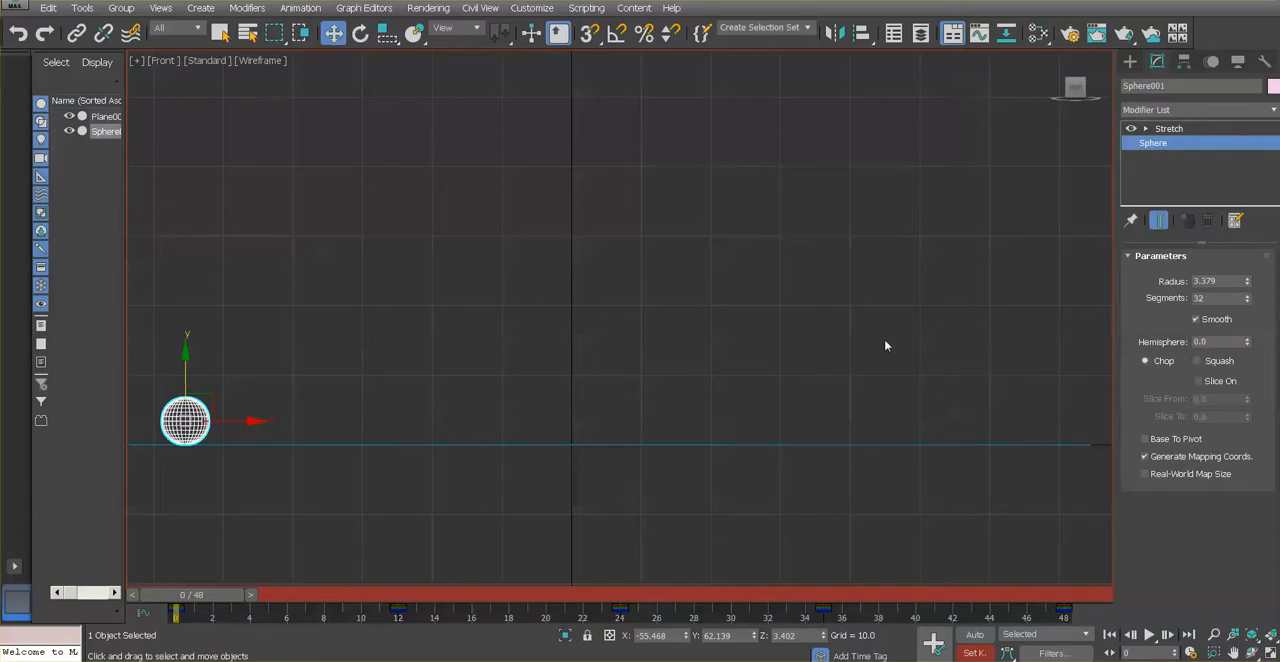
# At frame 12, rotate the sphere to about 91.5 degrees around Y and set a key
pyautogui.click(360, 35)
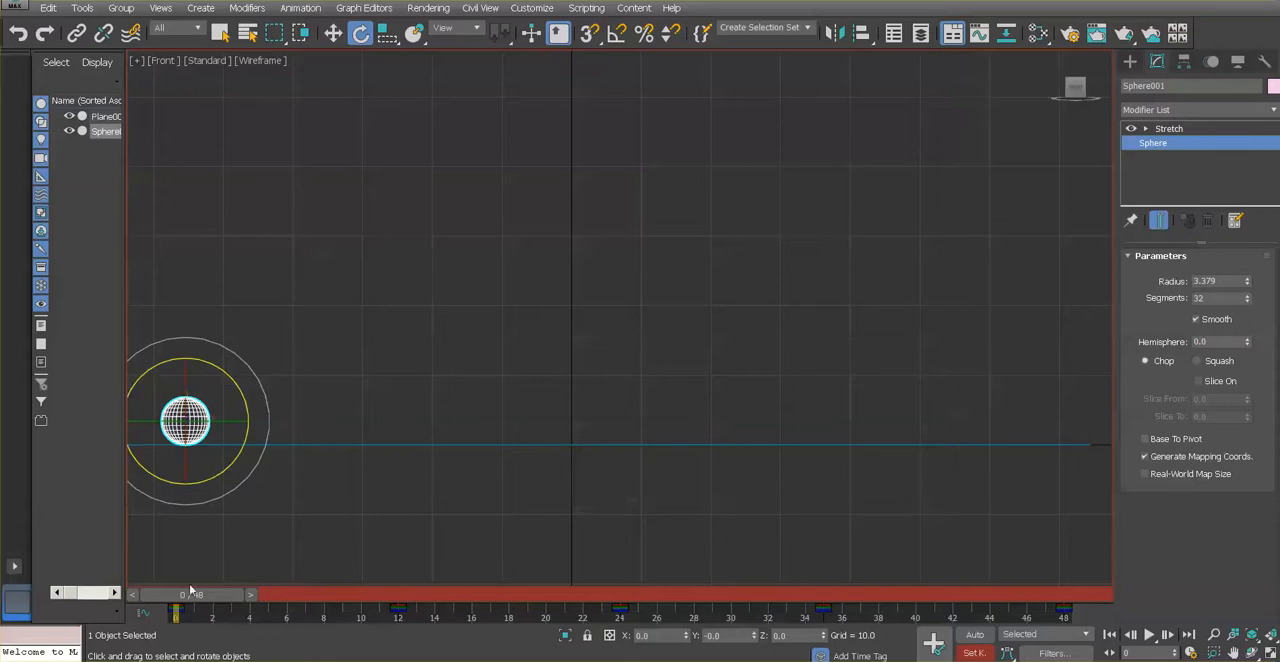
pyautogui.moveTo(190, 594); pyautogui.dragTo(402, 619)
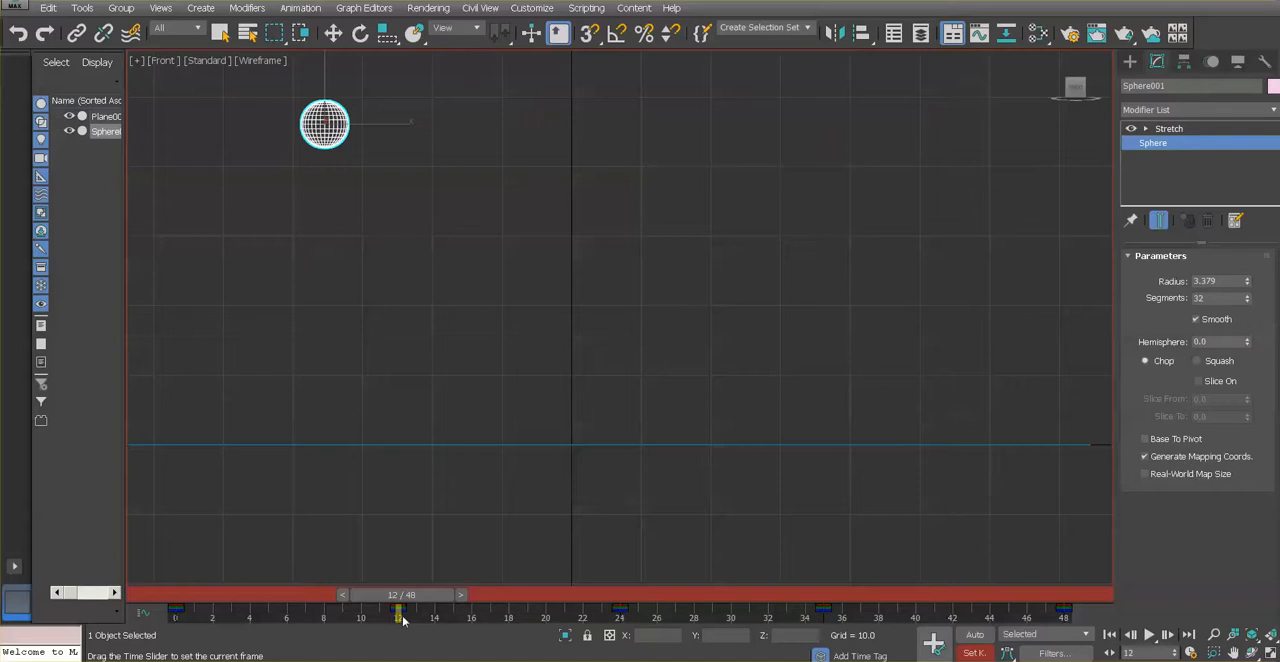
pyautogui.press('e')
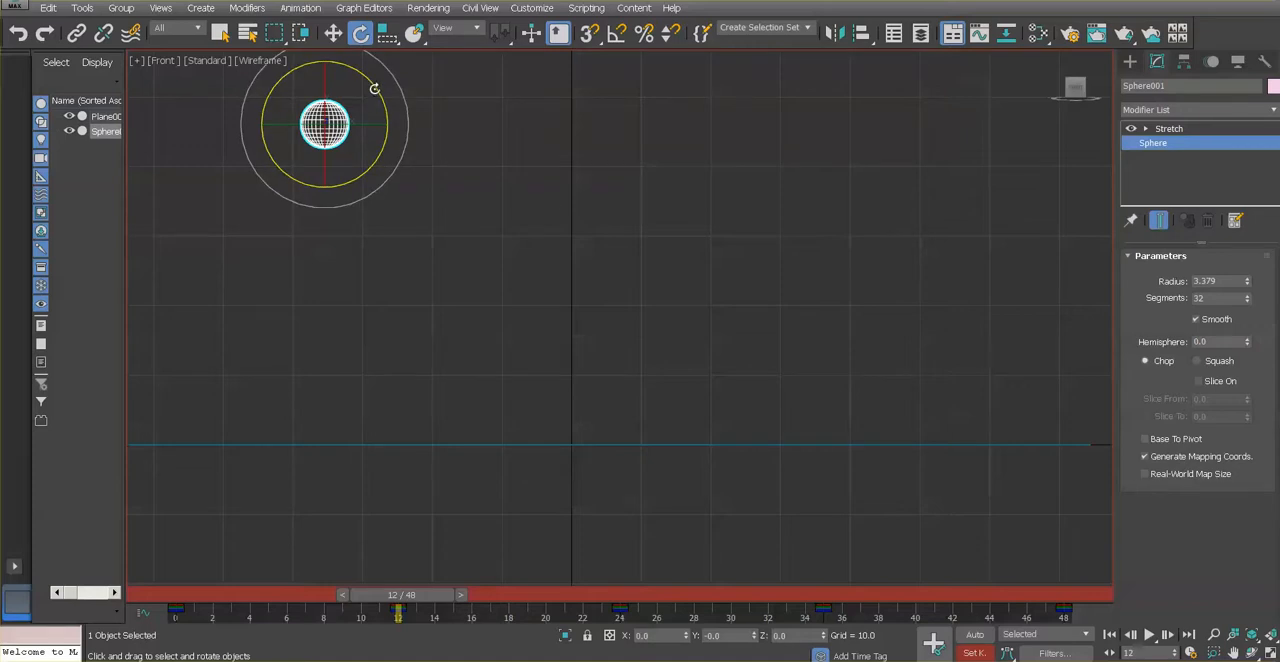
pyautogui.moveTo(375, 89); pyautogui.dragTo(367, 261)
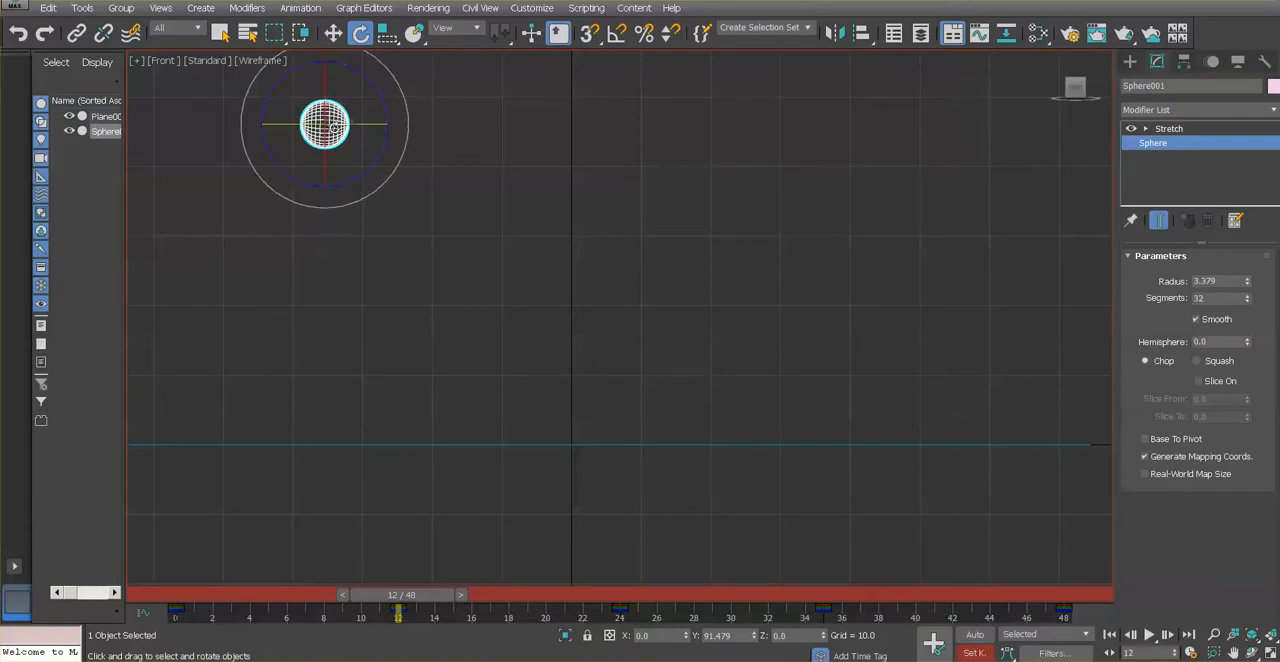
pyautogui.click(932, 643)
# Scrub between frames 0, 12 and 15 to check the sphere's keyed rotation
pyautogui.moveTo(415, 597); pyautogui.dragTo(178, 597)
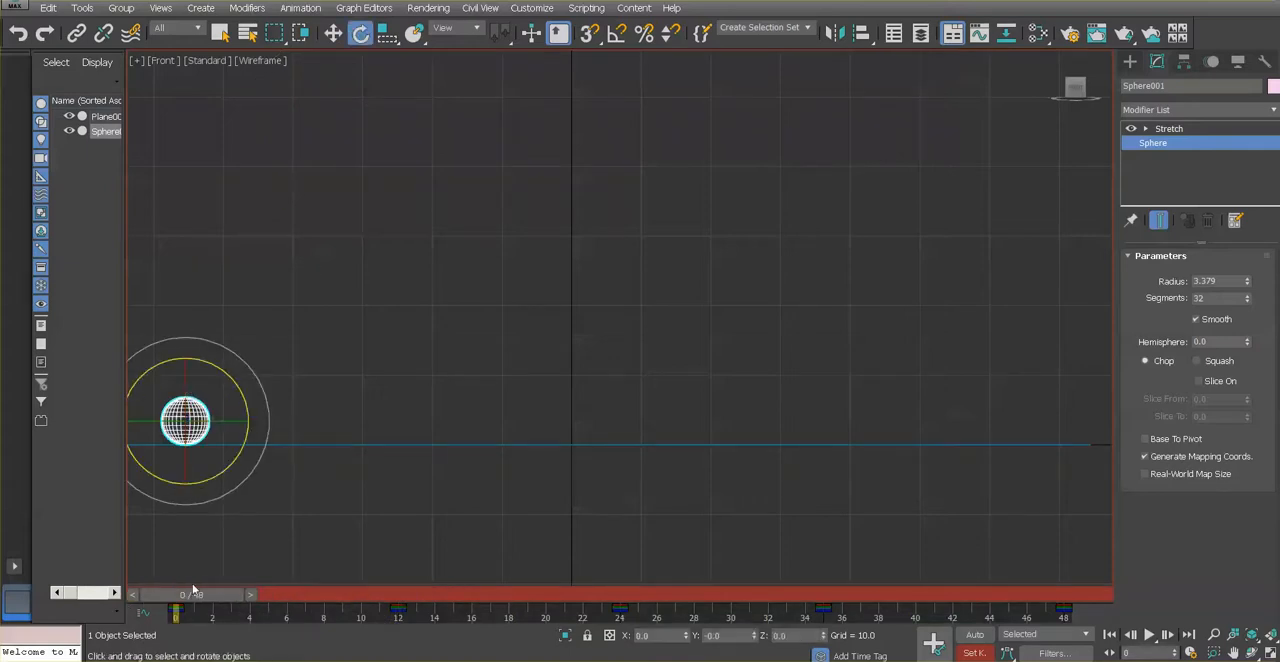
pyautogui.press('q')
pyautogui.moveTo(192, 596); pyautogui.dragTo(403, 612)
pyautogui.press('e')
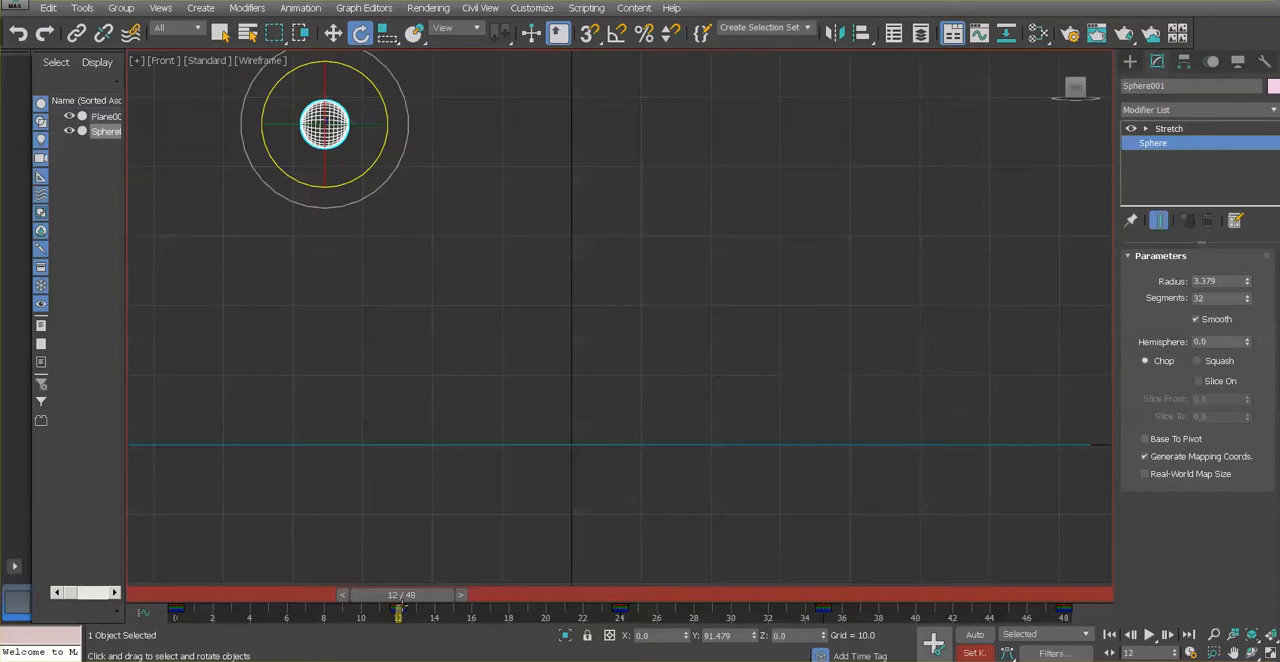
pyautogui.press('q')
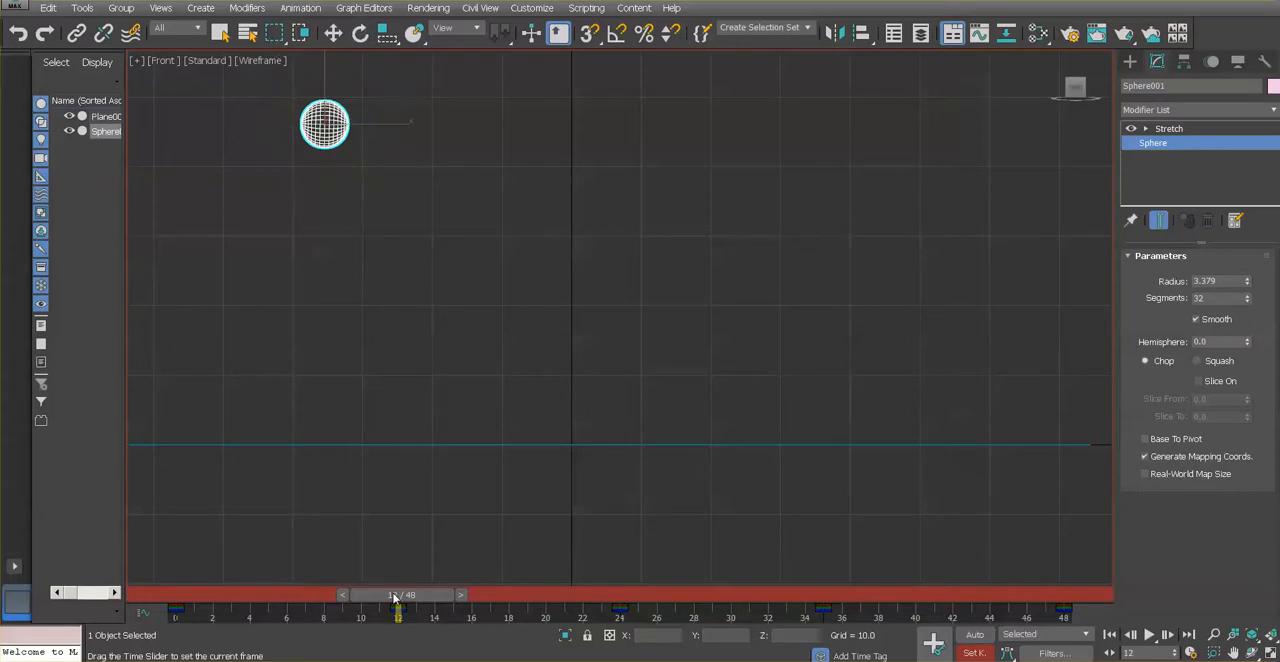
pyautogui.moveTo(395, 597); pyautogui.dragTo(448, 597)
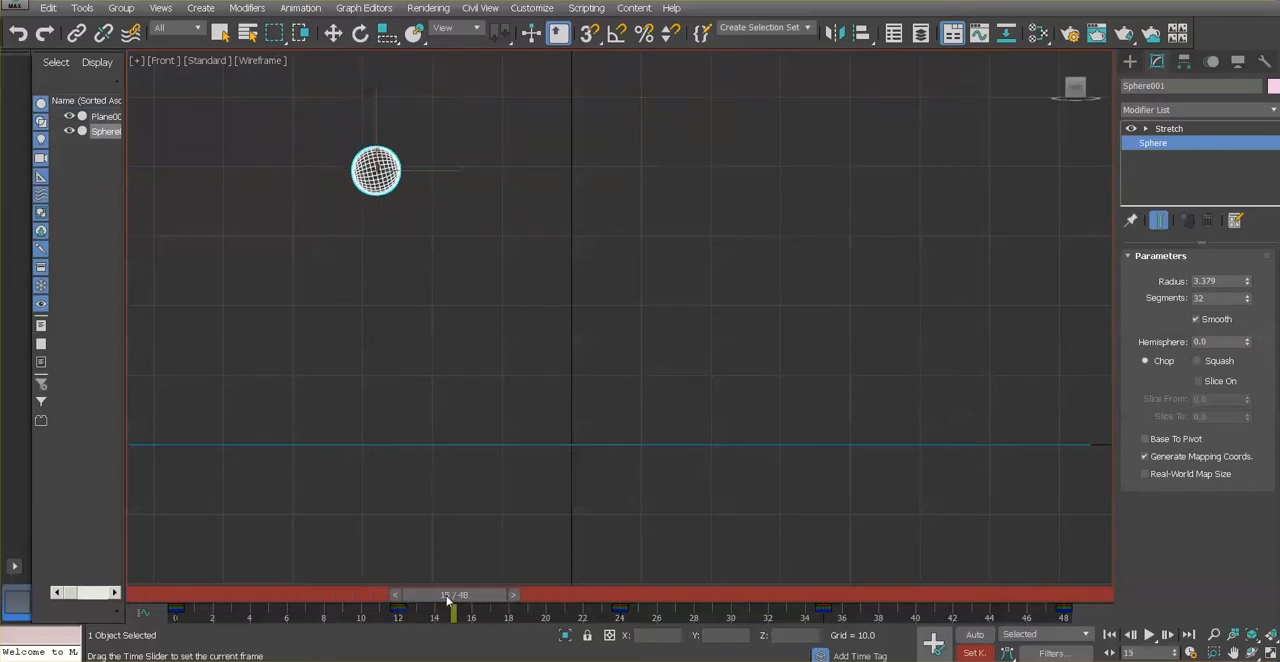
pyautogui.press('e')
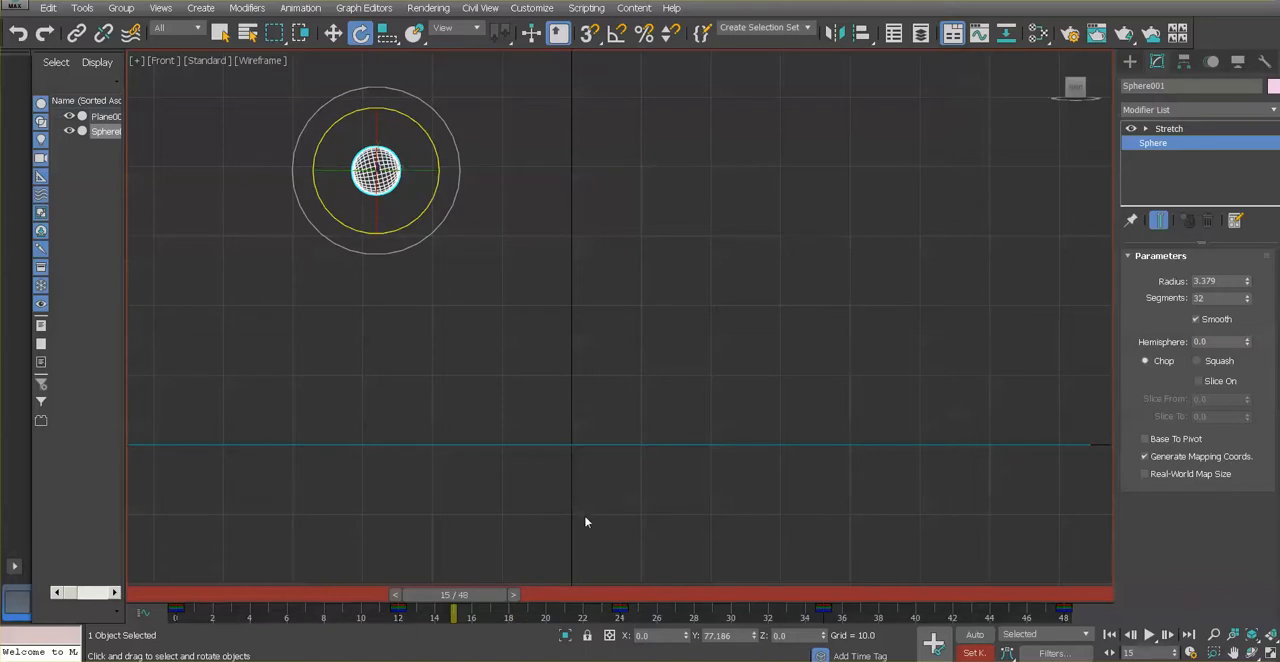
pyautogui.click(571, 443)
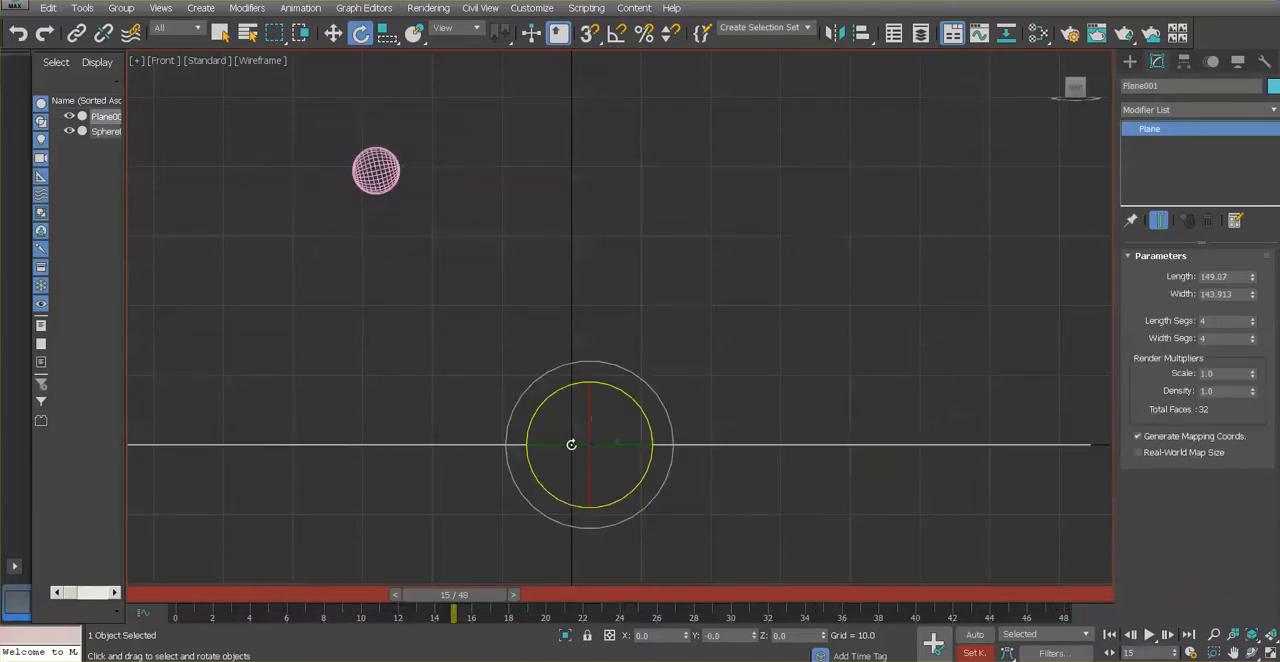
pyautogui.click(378, 172)
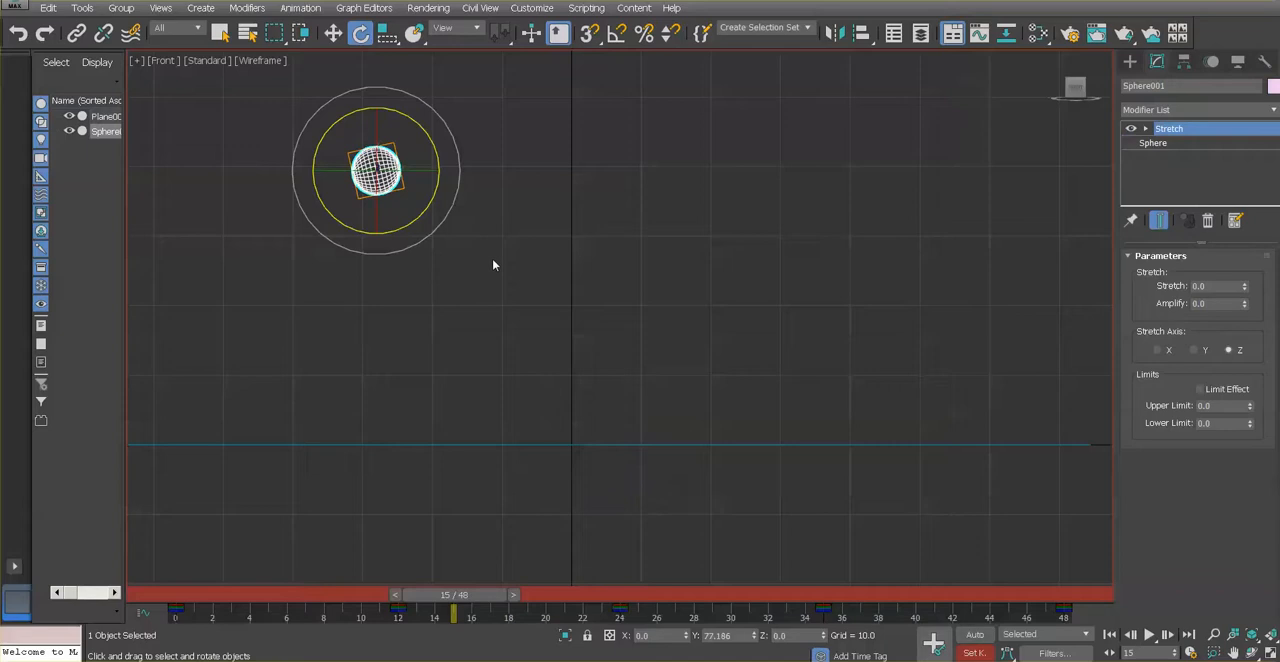
pyautogui.click(1150, 144)
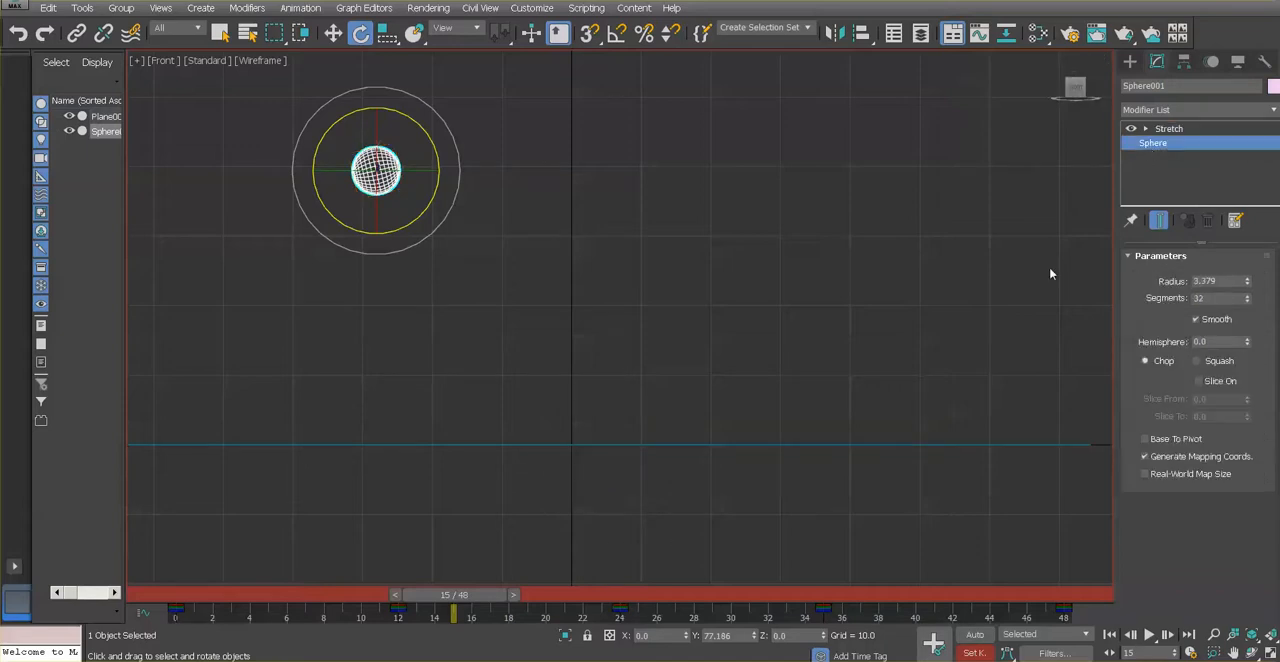
# At frame 24, rotate the sphere to about -179.9 degrees around Y and set a key
pyautogui.press('q')
pyautogui.moveTo(455, 597); pyautogui.dragTo(619, 598)
pyautogui.press('e')
pyautogui.moveTo(590, 367); pyautogui.dragTo(638, 171)
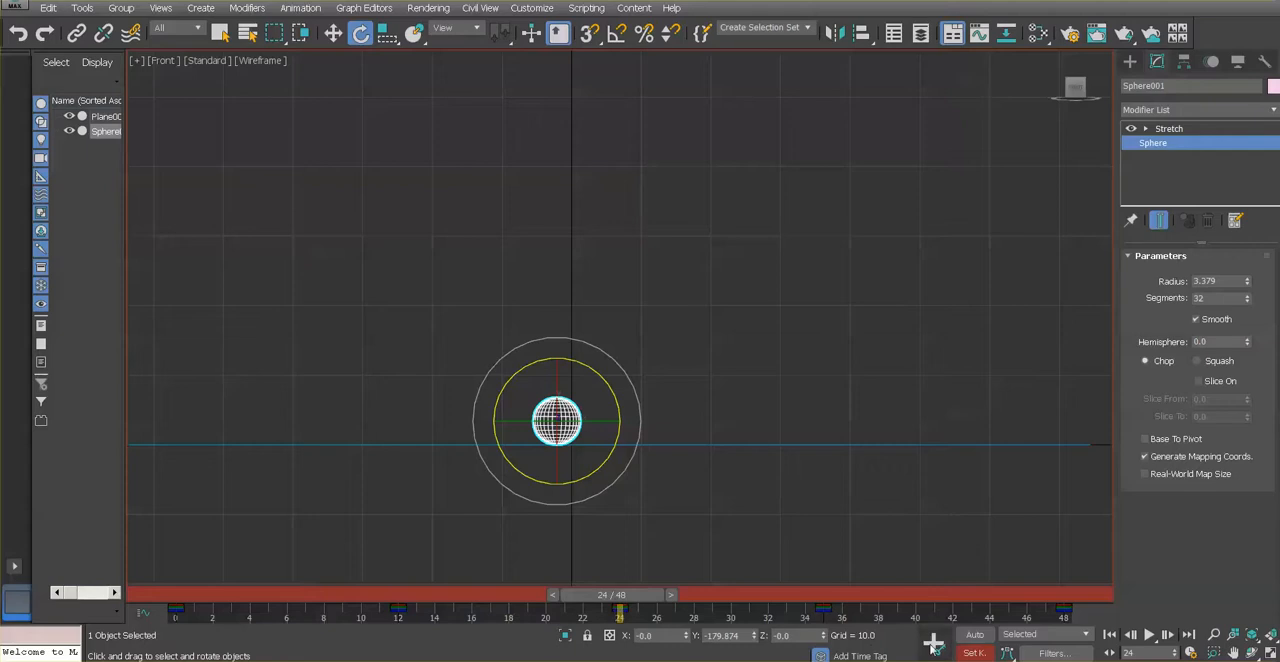
# Scrub from frame 0 to frame 24 to check the sphere's rotation through the first bounce
pyautogui.moveTo(632, 595); pyautogui.dragTo(185, 595)
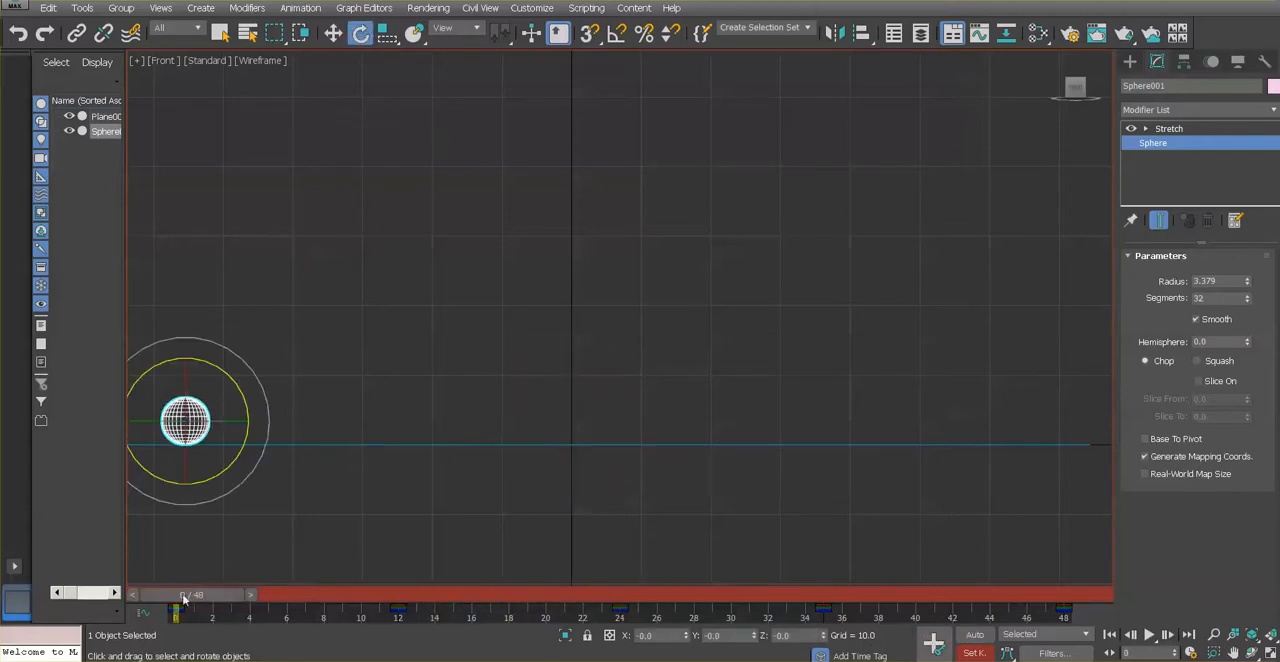
pyautogui.moveTo(177, 606); pyautogui.dragTo(609, 635)
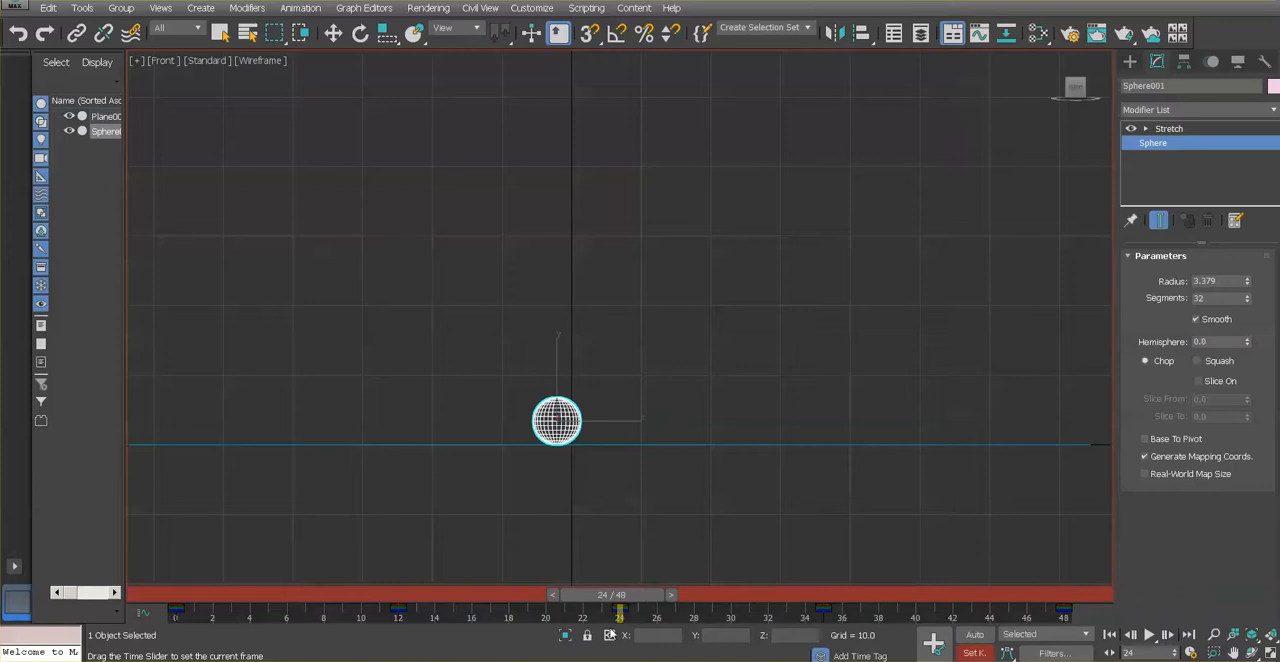
pyautogui.press('e')
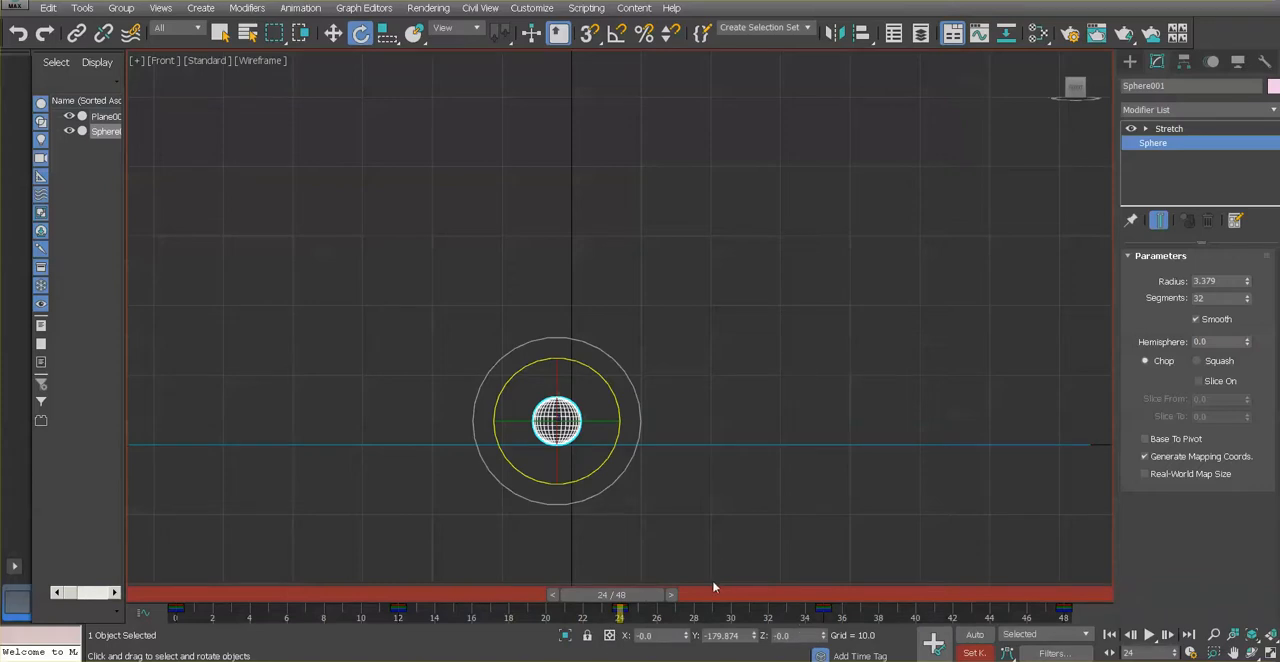
pyautogui.press('q')
pyautogui.moveTo(622, 597)
pyautogui.mouseDown()
pyautogui.moveTo(656, 597)
pyautogui.moveTo(624, 596)
pyautogui.mouseUp()
pyautogui.press('e')
pyautogui.press('q')
# At frame 35, rotate the sphere to about -90.4 degrees around Y and set a key
pyautogui.moveTo(628, 598); pyautogui.dragTo(833, 617)
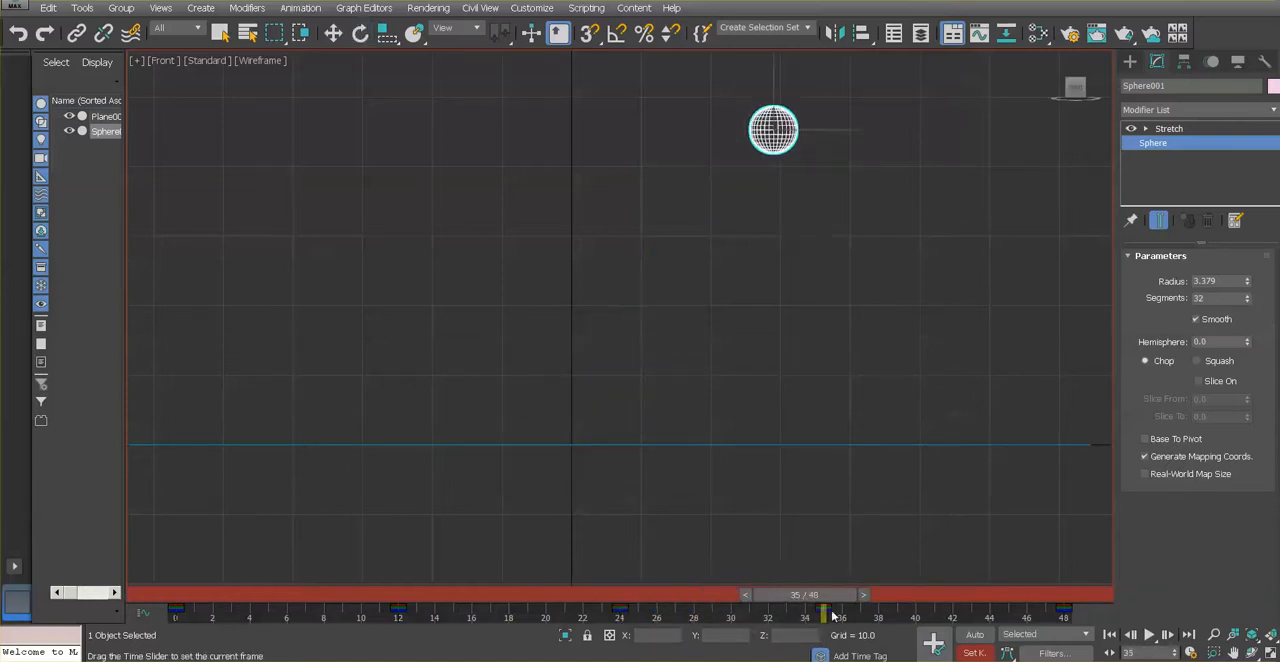
pyautogui.press('e')
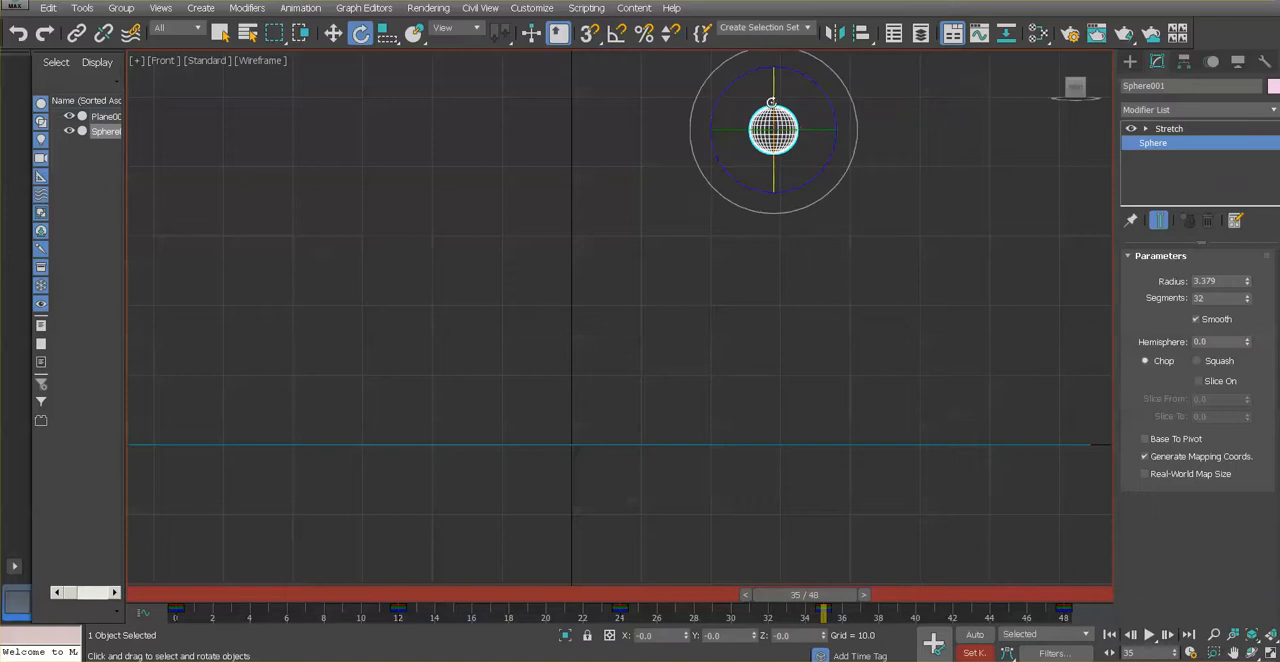
pyautogui.moveTo(815, 90); pyautogui.dragTo(871, 566)
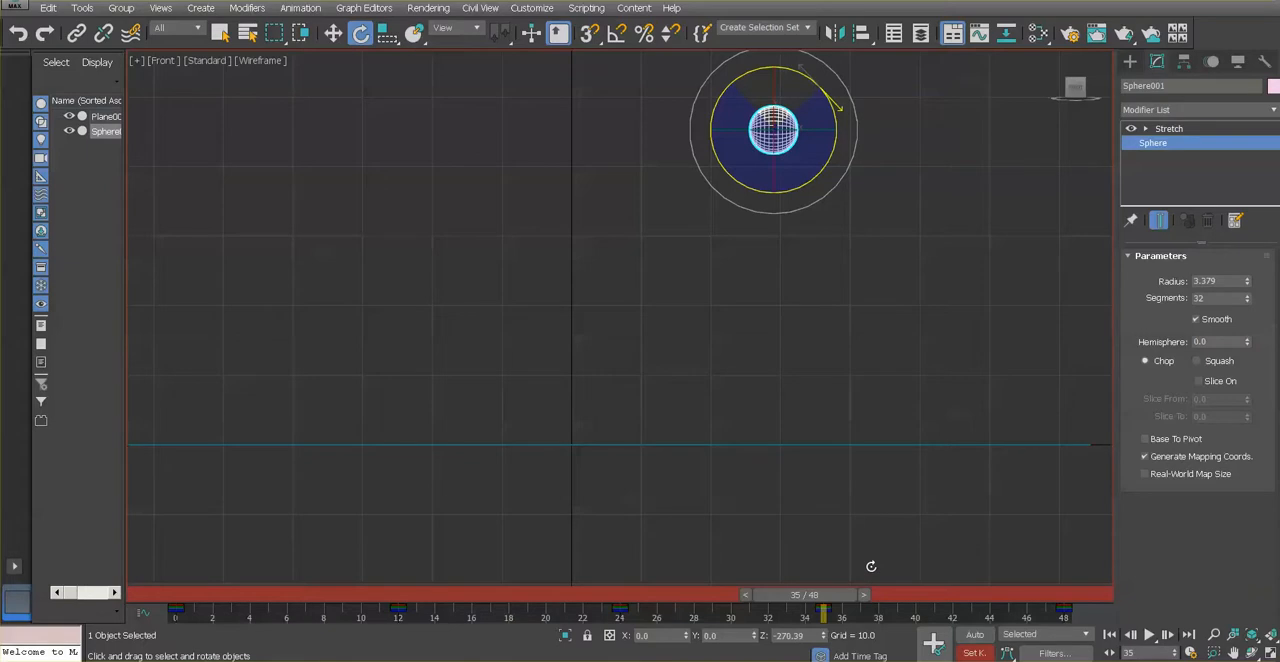
pyautogui.moveTo(871, 566)
pyautogui.mouseDown()
pyautogui.moveTo(870, 580)
pyautogui.moveTo(869, 566)
pyautogui.mouseUp()
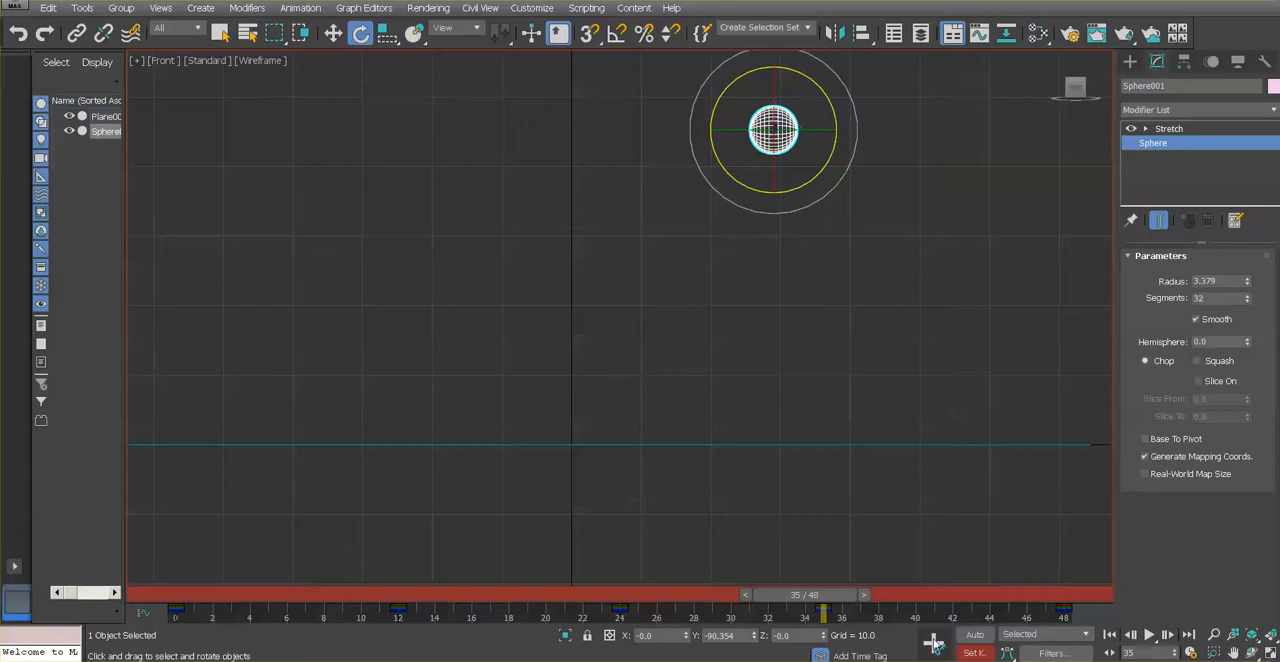
# Scrub from frame 35 back to frame 24 to check the sphere's rotation on the second bounce
pyautogui.moveTo(795, 595); pyautogui.dragTo(609, 585)
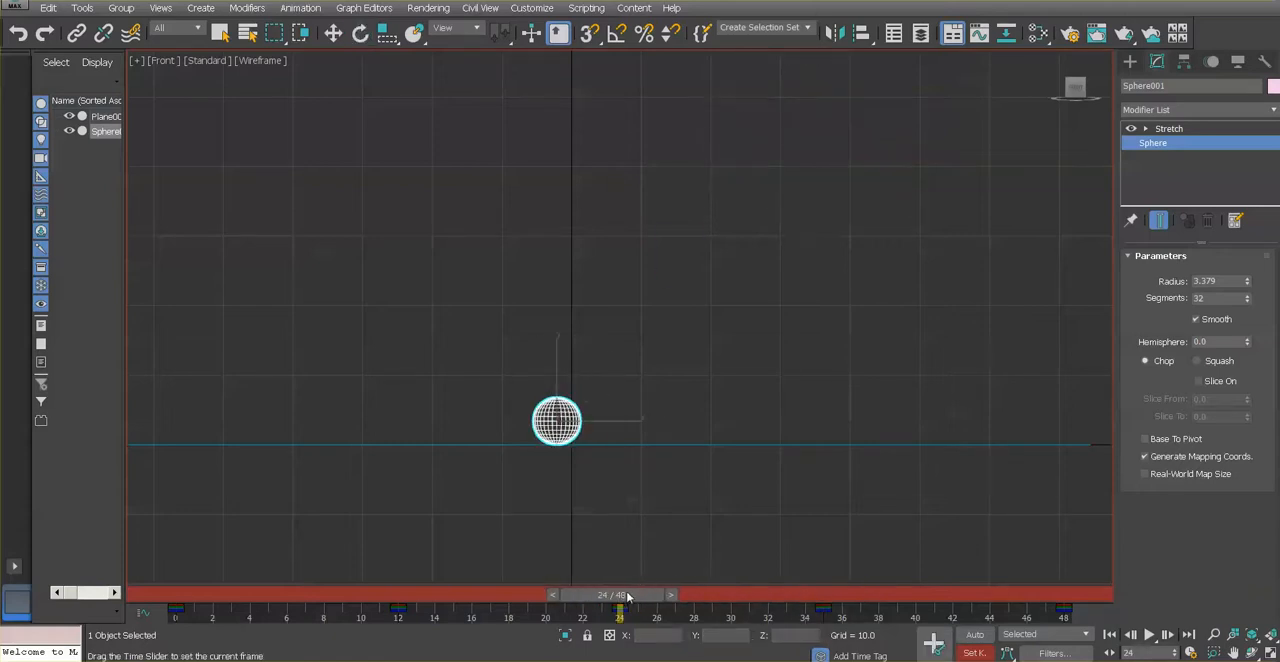
pyautogui.moveTo(636, 596)
pyautogui.mouseDown()
pyautogui.moveTo(821, 604)
pyautogui.moveTo(619, 606)
pyautogui.moveTo(632, 608)
pyautogui.mouseUp()
pyautogui.press('e')
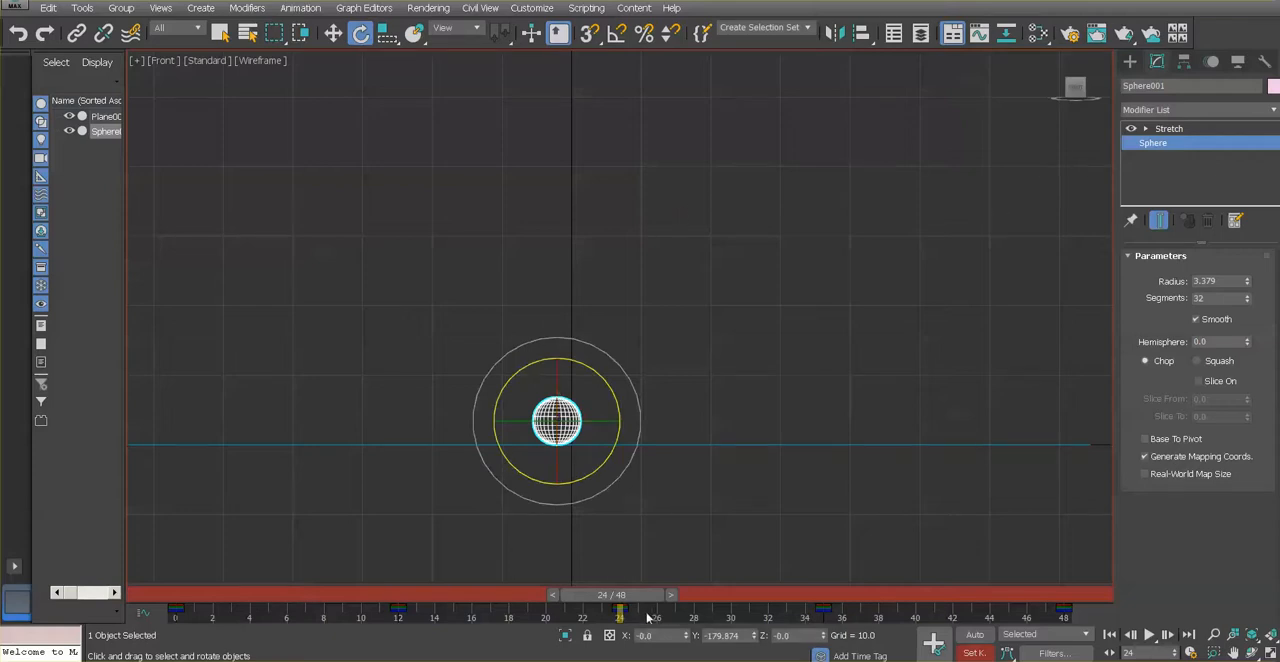
pyautogui.press('q')
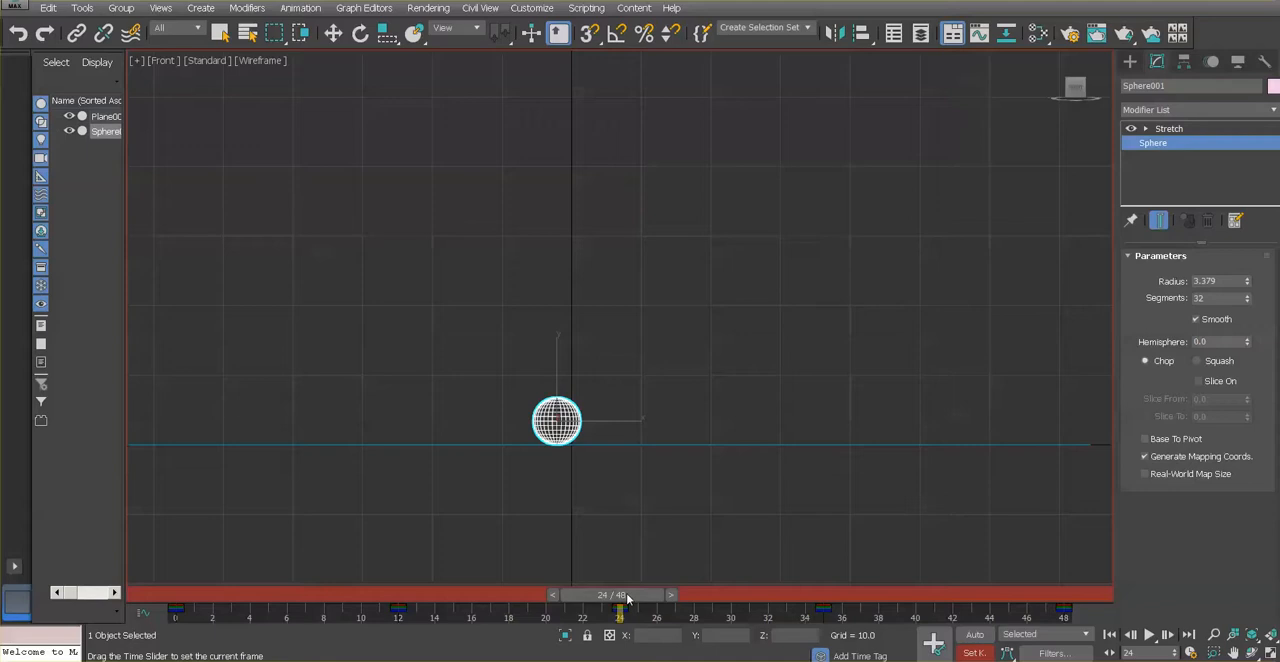
# At frame 48, rotate the sphere to about -177 degrees around Y and set a key
pyautogui.moveTo(627, 597); pyautogui.dragTo(1062, 640)
pyautogui.press('e')
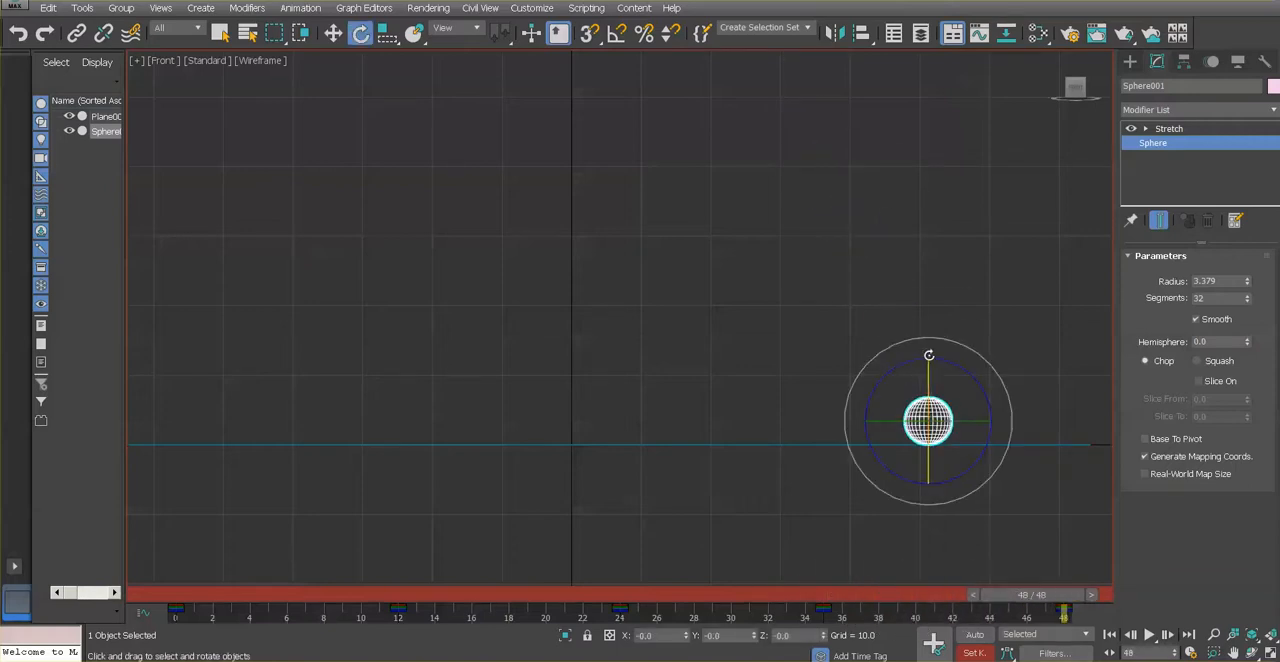
pyautogui.moveTo(929, 354); pyautogui.dragTo(971, 372)
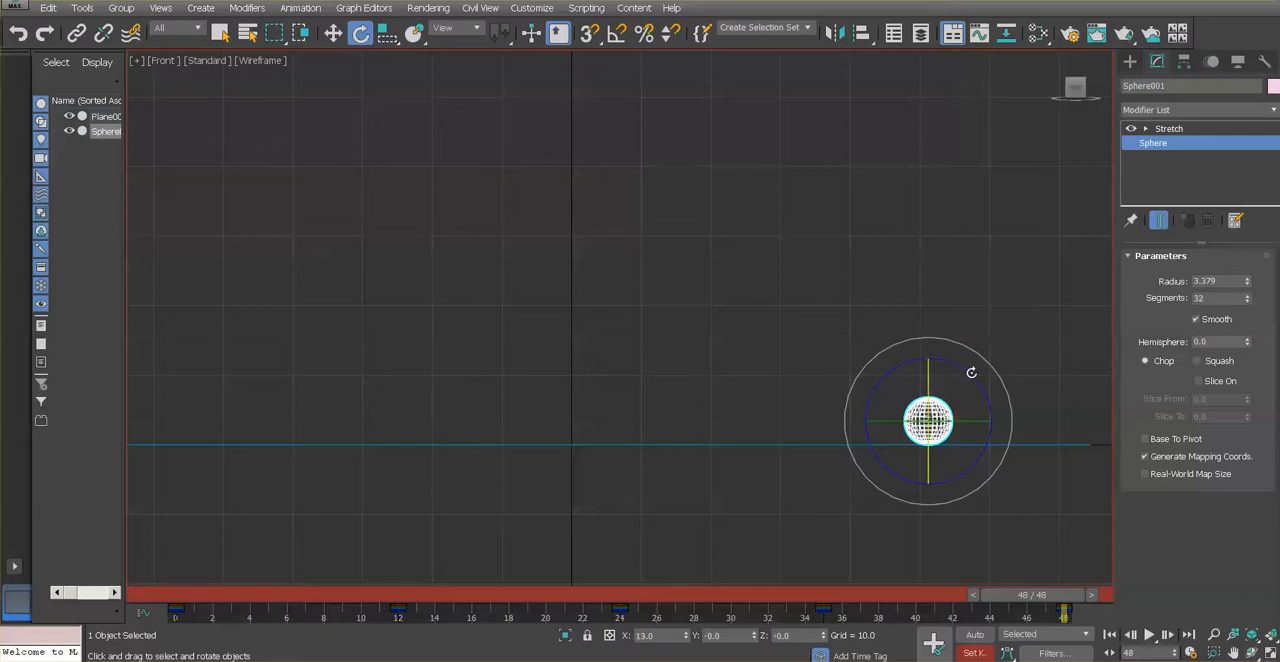
pyautogui.hotkey('ctrl', 'z')
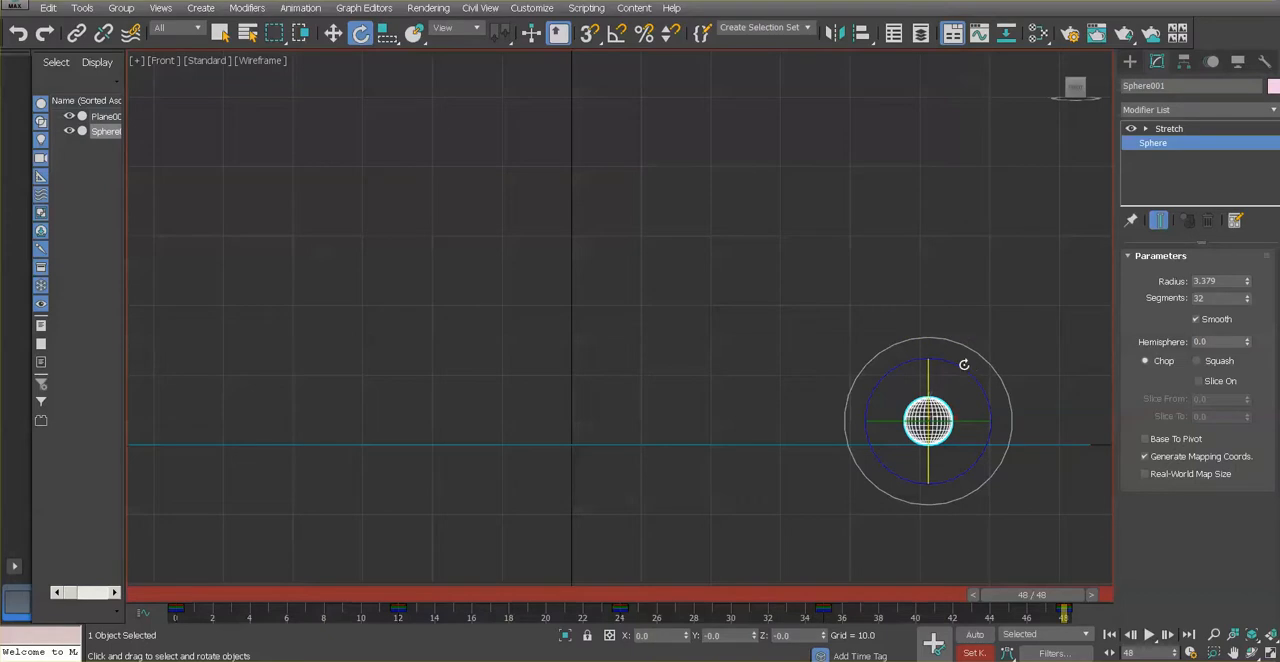
pyautogui.moveTo(962, 368); pyautogui.dragTo(1006, 101)
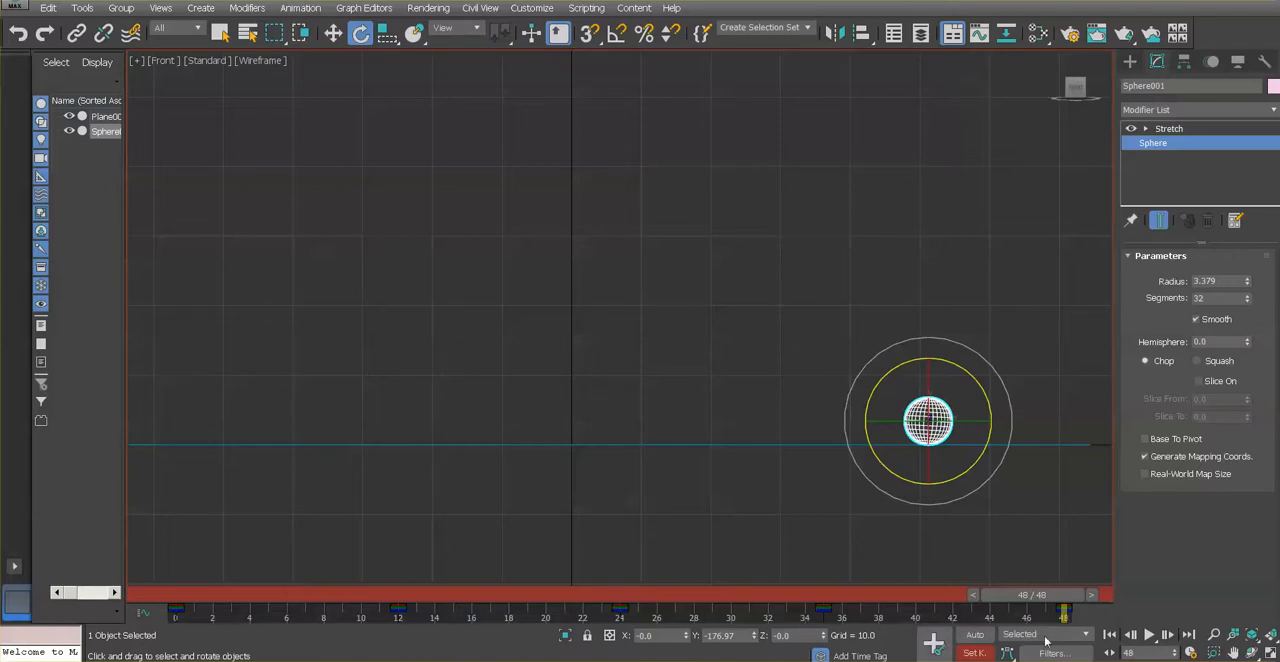
# Compare the rotation at frame 35, then rotate the sphere at frame 48 to about 3.7 degrees around Y and set a key
pyautogui.moveTo(1017, 594); pyautogui.dragTo(832, 598)
pyautogui.press('e')
pyautogui.press('e')
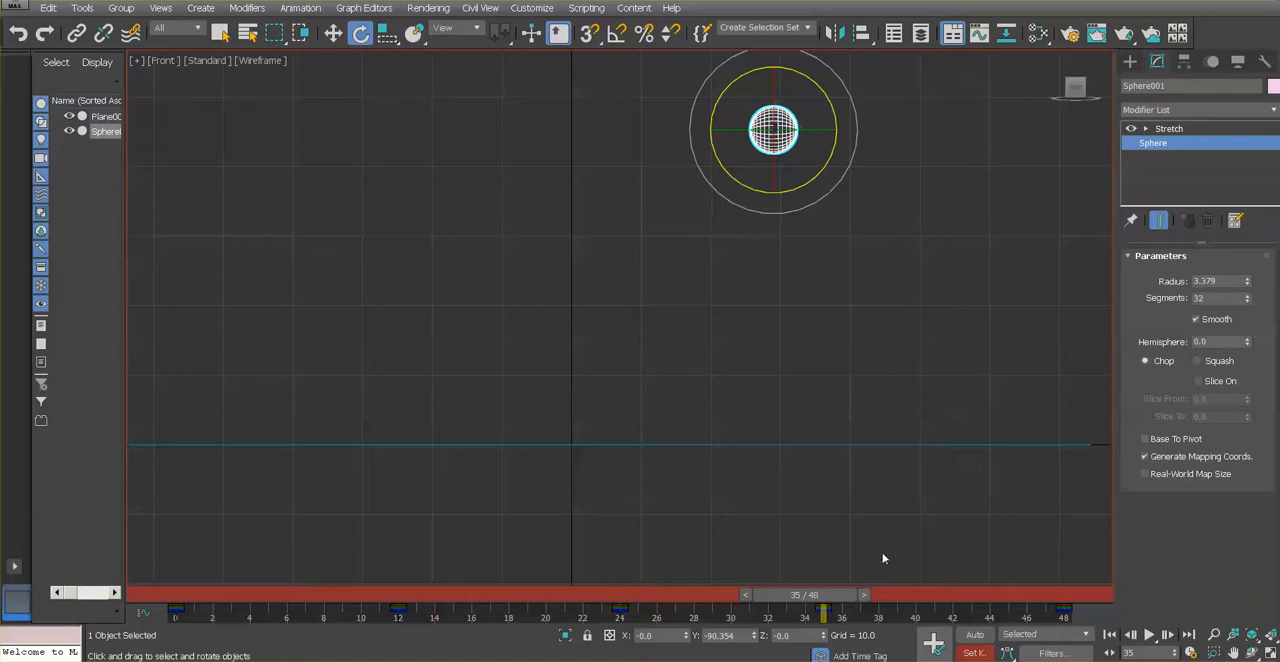
pyautogui.moveTo(817, 594); pyautogui.dragTo(1065, 628)
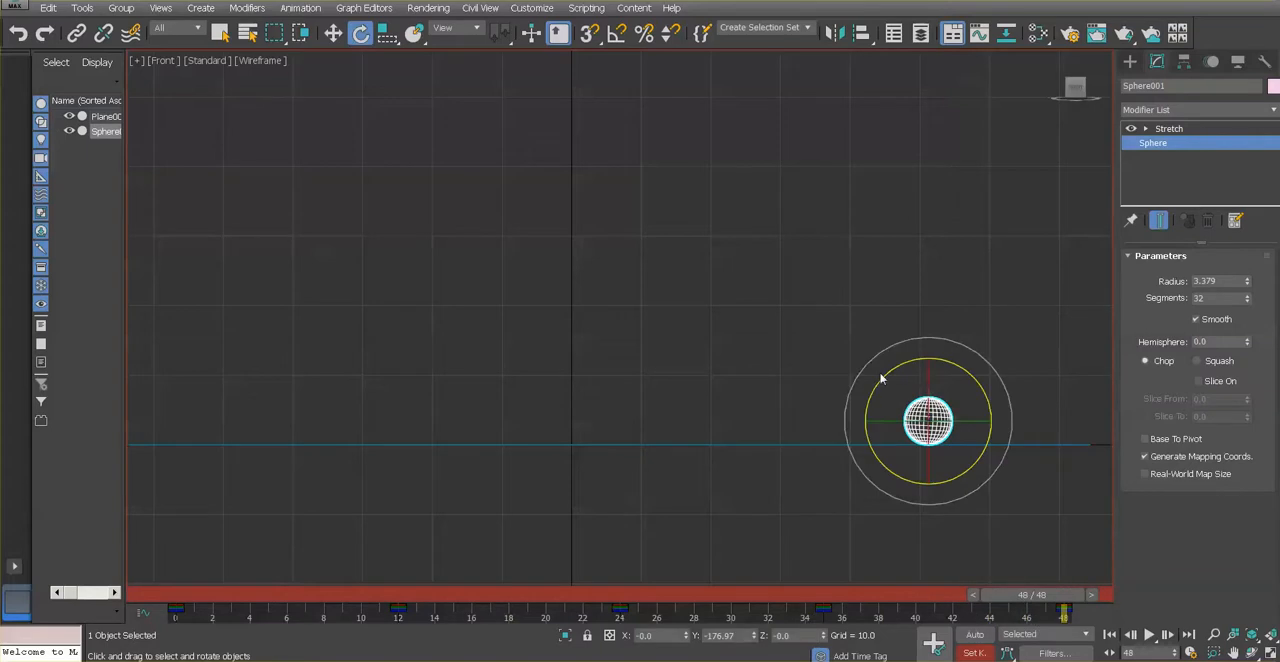
pyautogui.moveTo(867, 406); pyautogui.dragTo(837, 151)
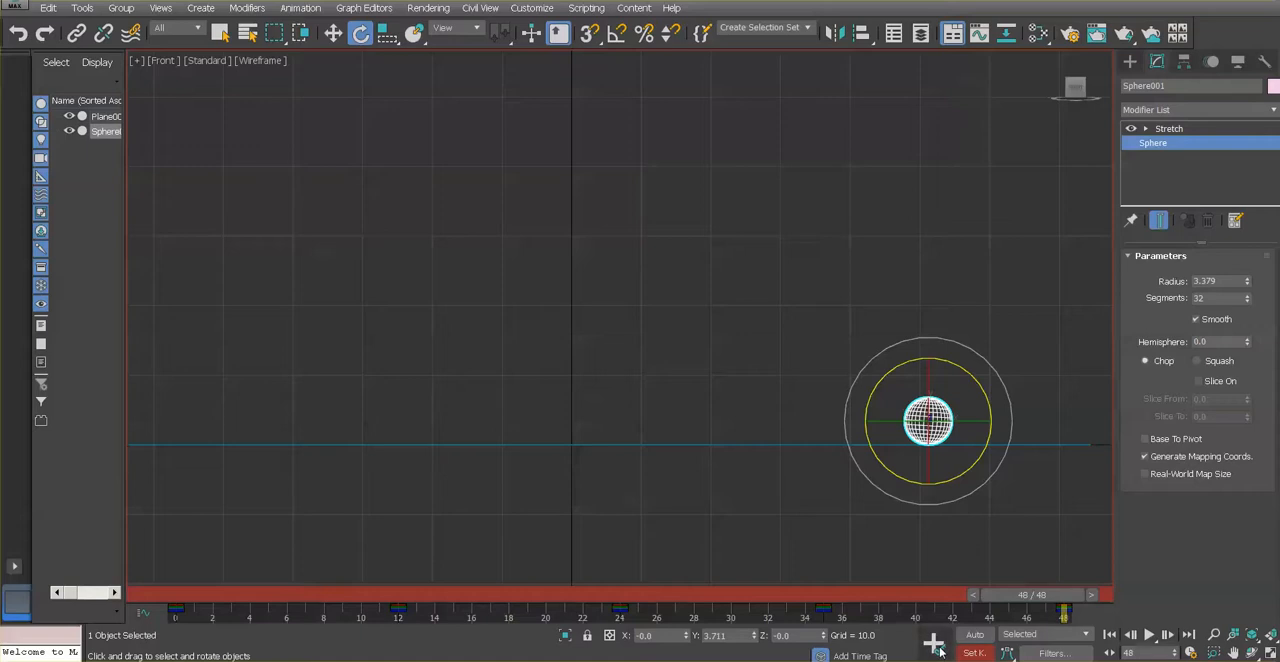
# Scrub between frames 35 and 48 to check the sphere's rotation down to the final landing
pyautogui.moveTo(1048, 596); pyautogui.dragTo(828, 603)
pyautogui.press('e')
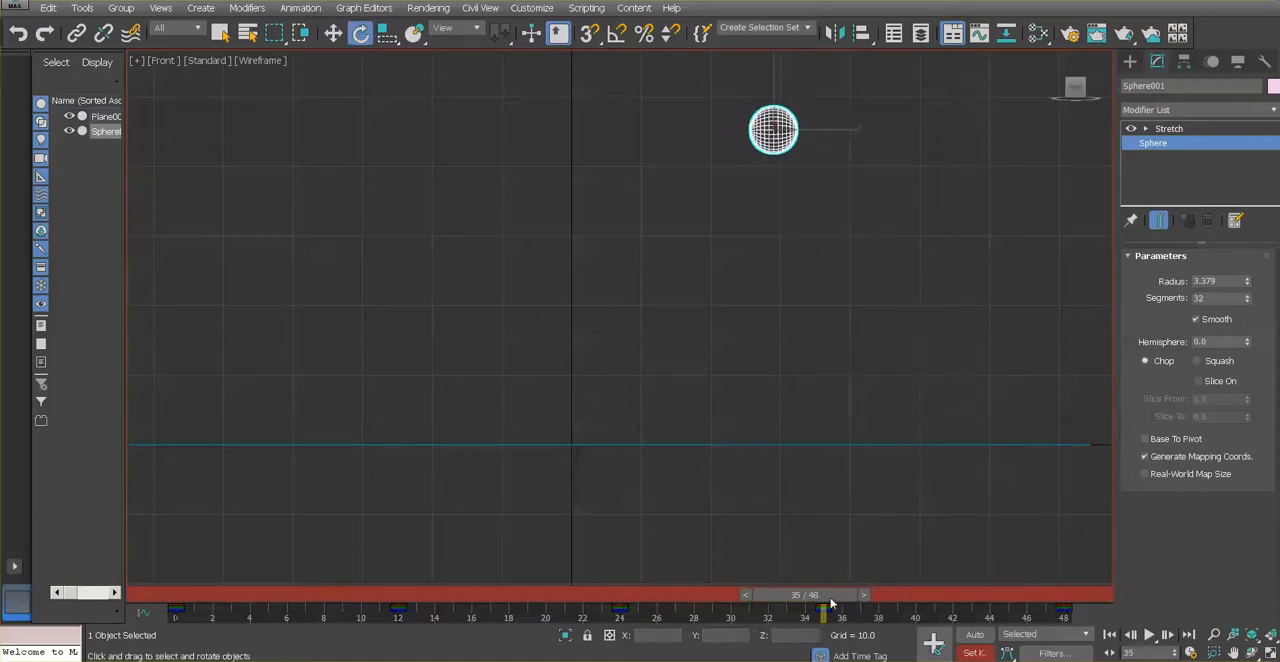
pyautogui.press('q')
pyautogui.moveTo(827, 597); pyautogui.dragTo(1095, 623)
pyautogui.press('e')
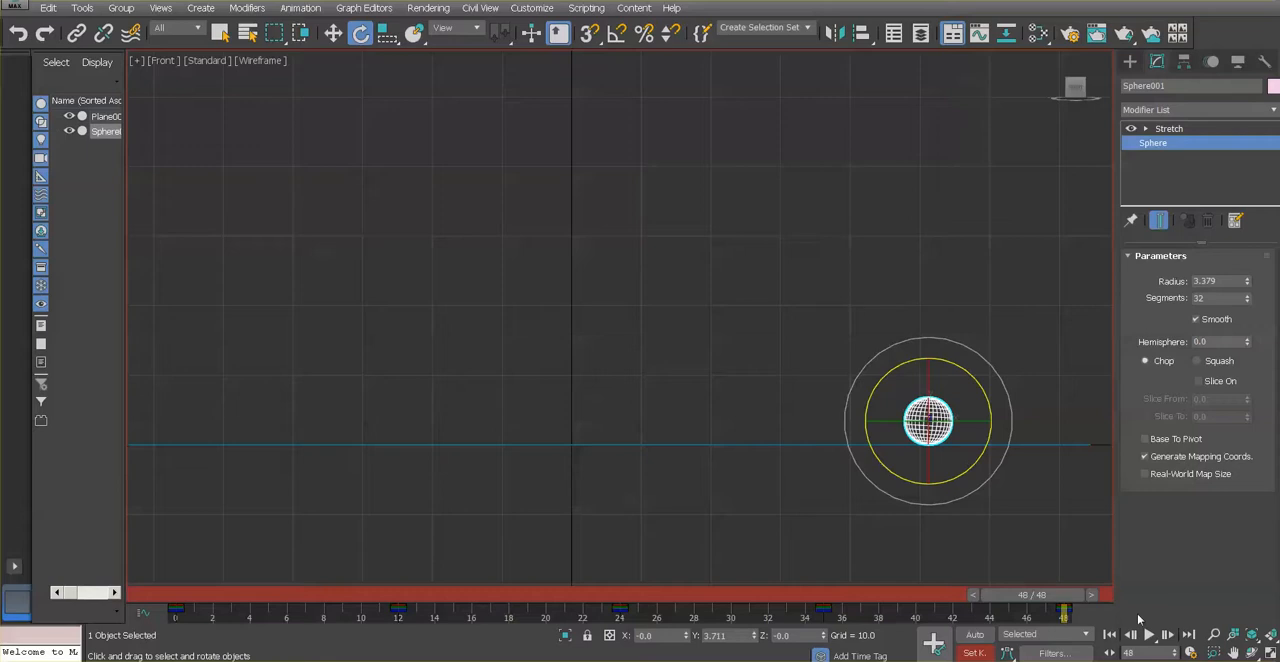
# Deselect the sphere, play the bounce animation to review it, stop playback and go to frame 48
pyautogui.click(1040, 514)
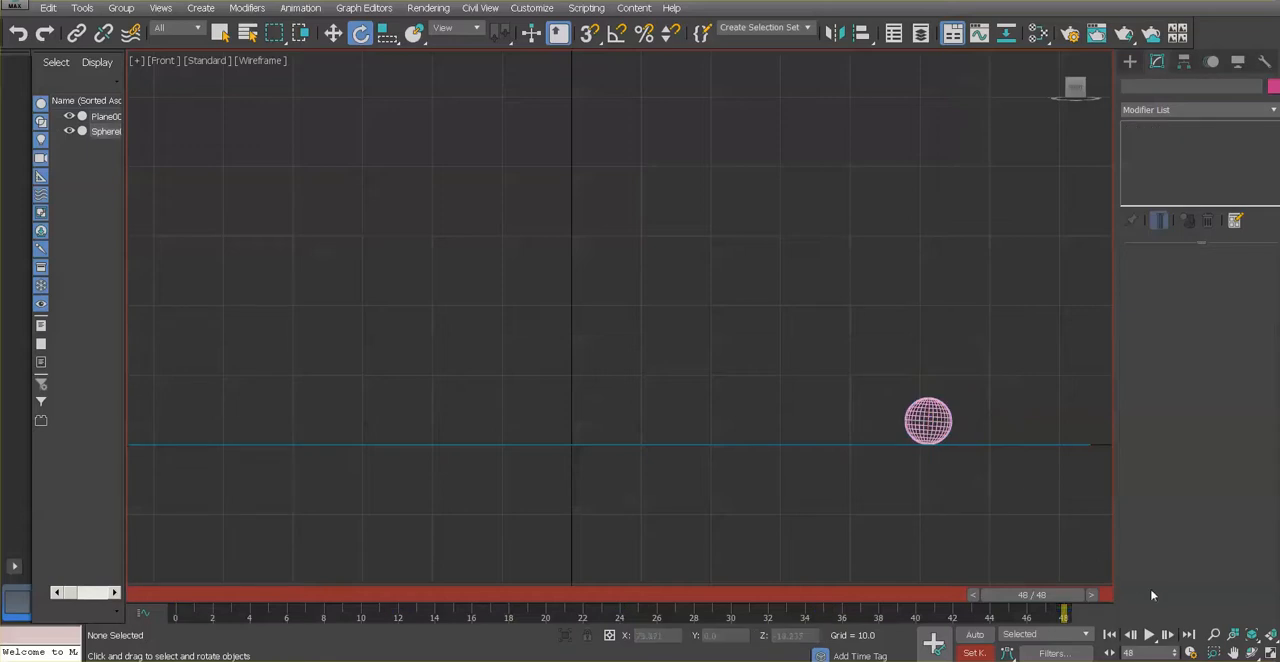
pyautogui.click(1149, 633)
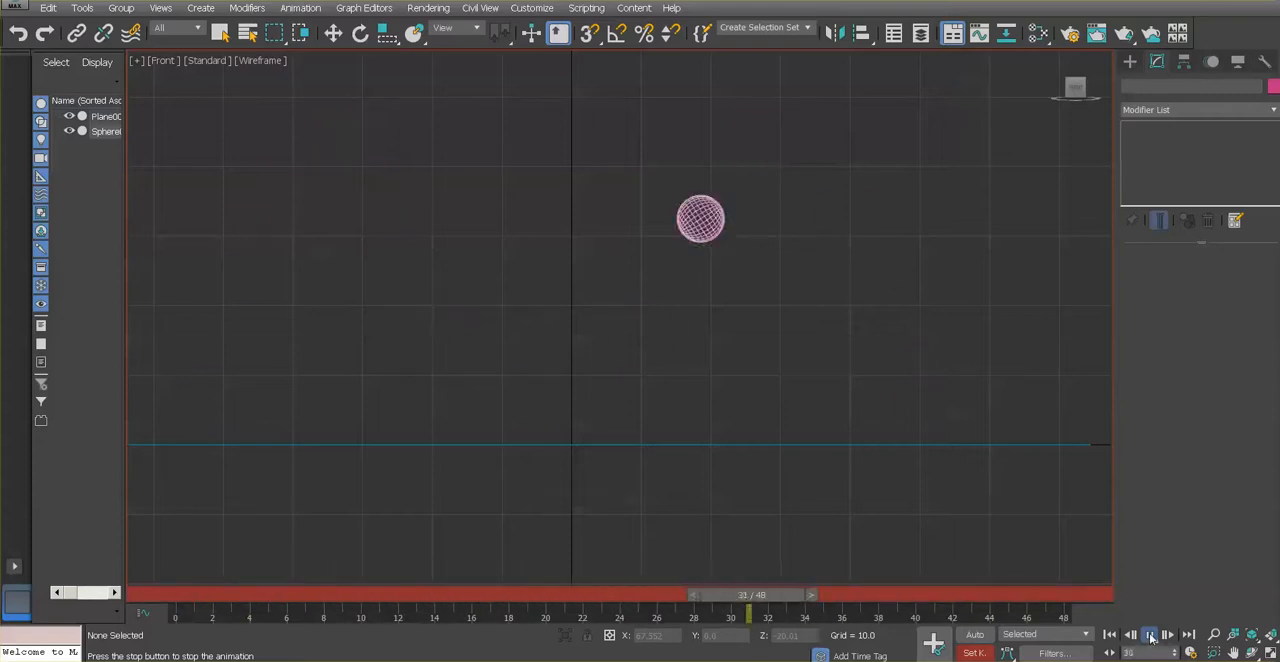
pyautogui.press('e')
pyautogui.click(1150, 636)
pyautogui.moveTo(532, 611); pyautogui.dragTo(1065, 640)
pyautogui.press('e')
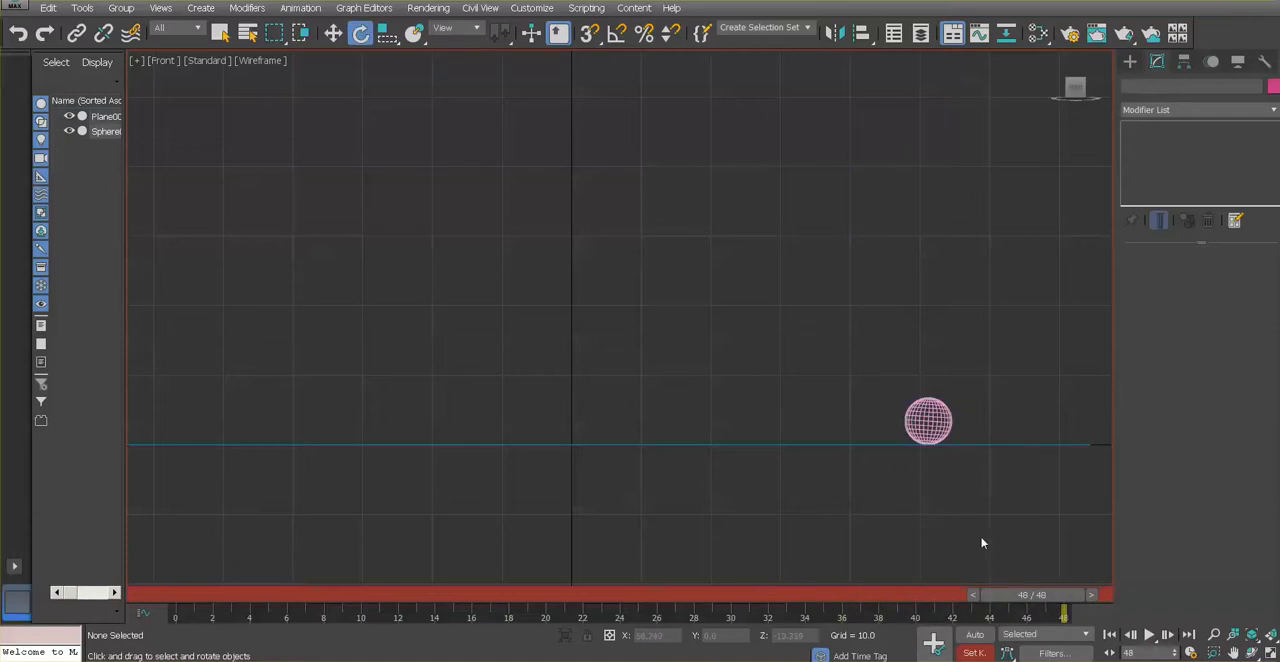
# Select the sphere, go to frame 0 and enable Modifiers in the Set Key Filters
pyautogui.click(924, 414)
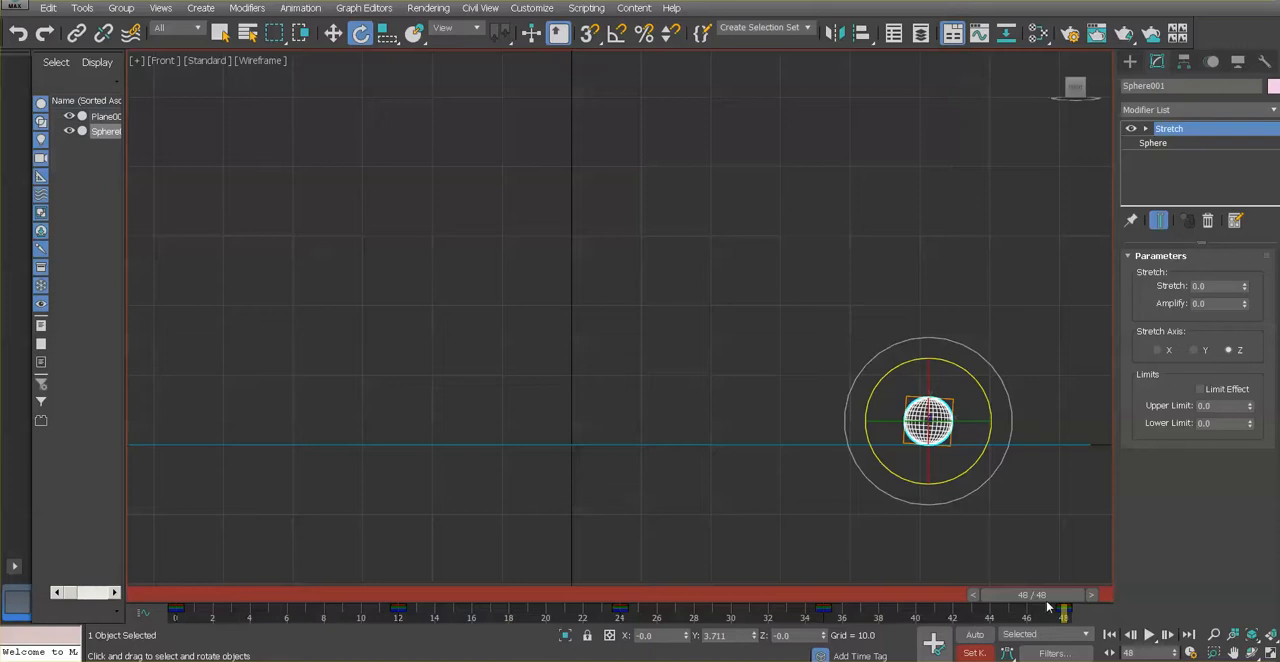
pyautogui.moveTo(1045, 597); pyautogui.dragTo(179, 569)
pyautogui.press('e')
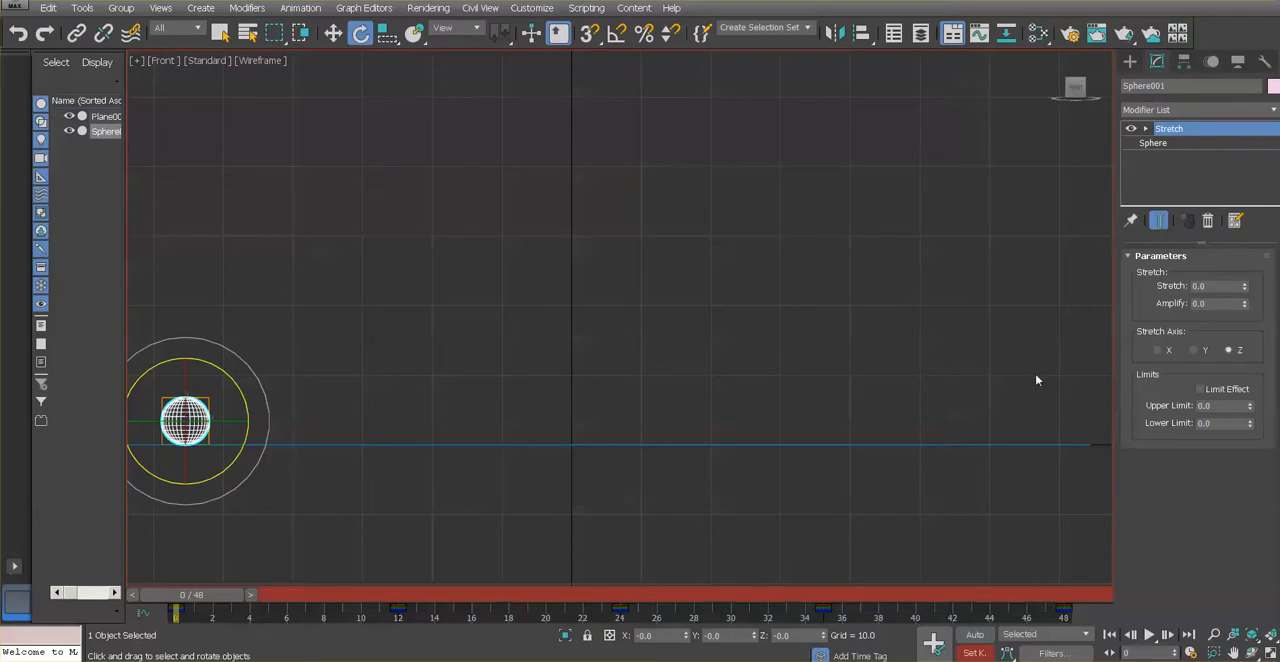
pyautogui.click(1048, 655)
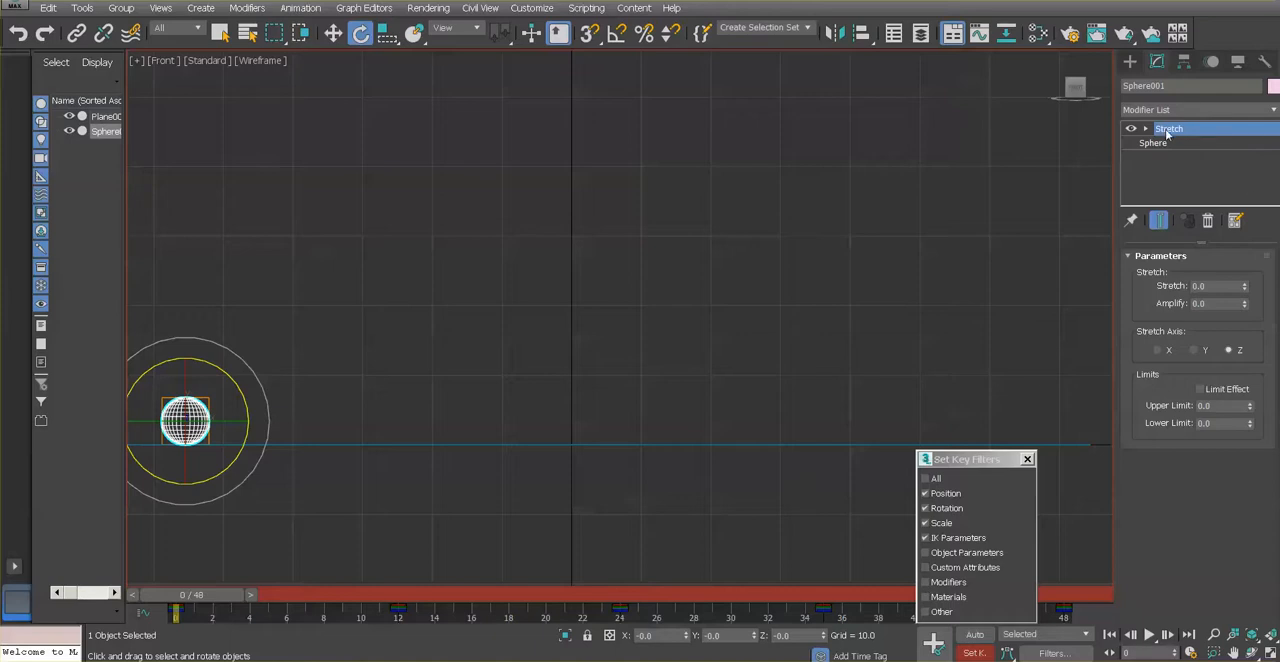
pyautogui.click(927, 582)
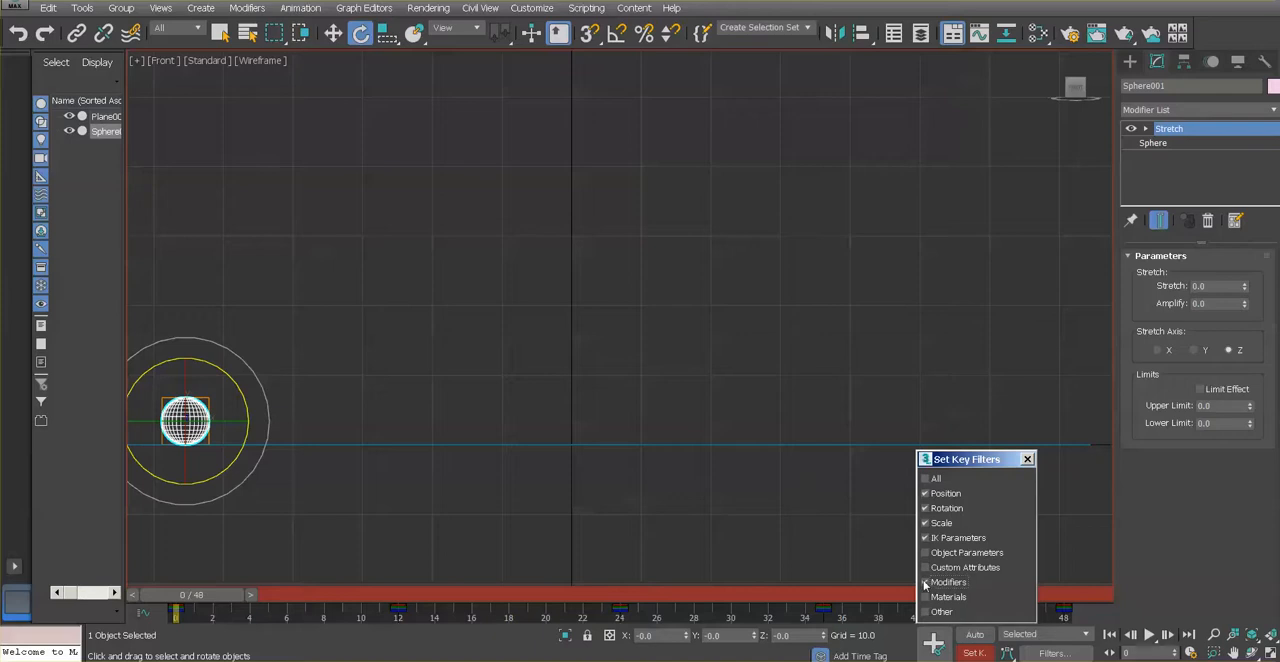
pyautogui.click(1028, 460)
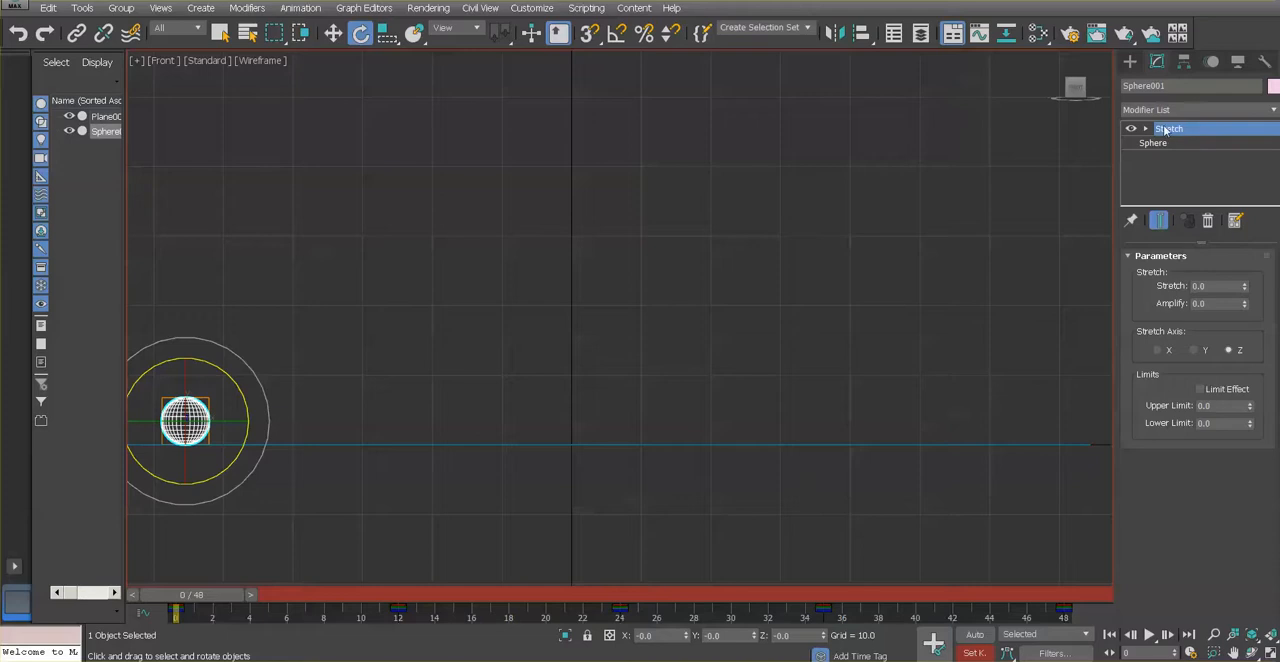
# At frame 0, set the sphere's Stretch modifier amount to -1 and set a key
pyautogui.moveTo(1244, 286); pyautogui.dragTo(1244, 288)
pyautogui.click(1190, 287)
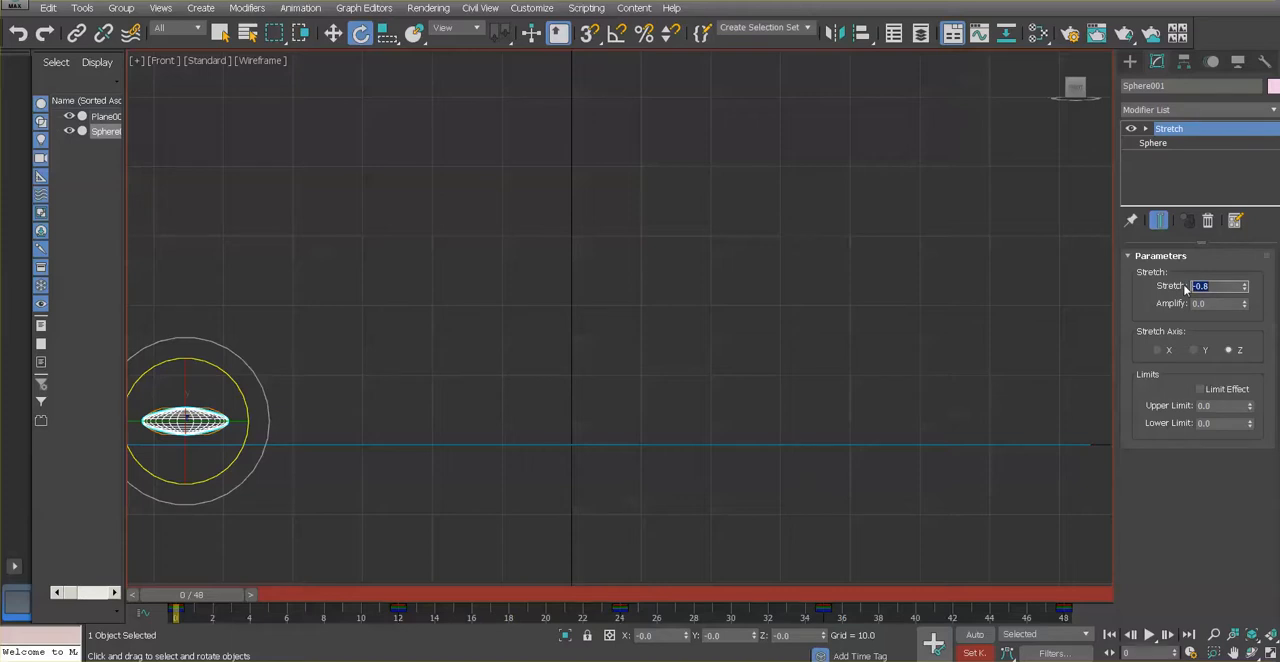
pyautogui.write('-1')
pyautogui.press('Return')
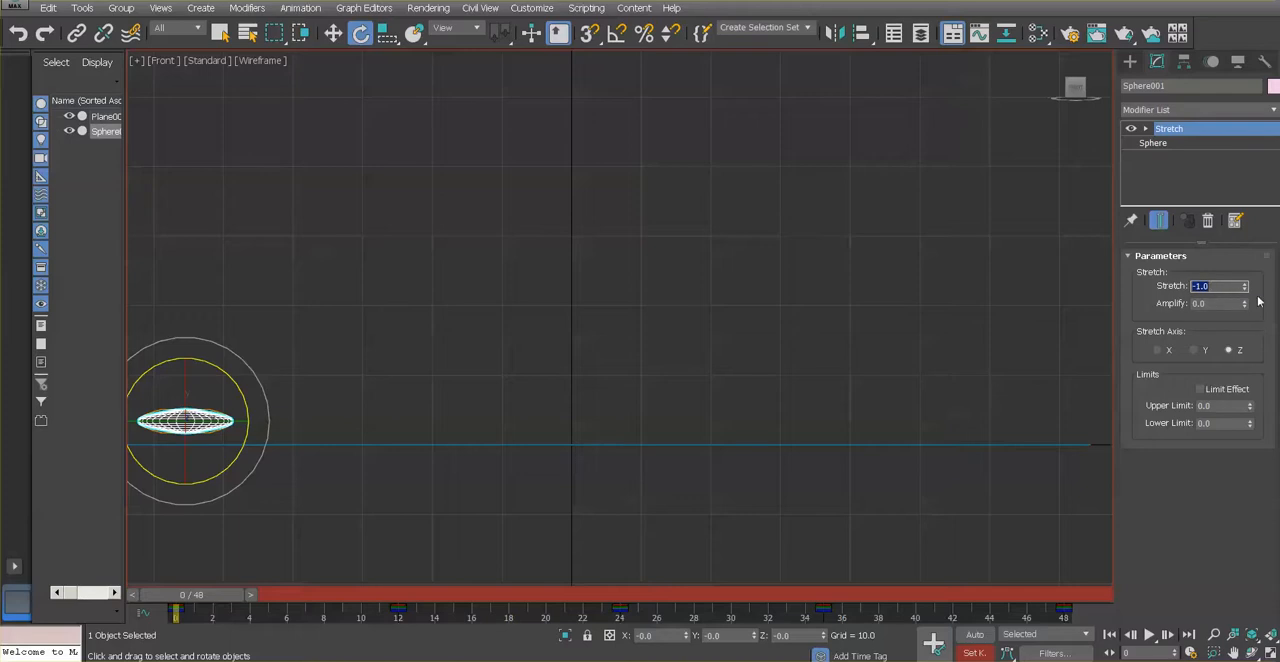
pyautogui.click(1213, 303)
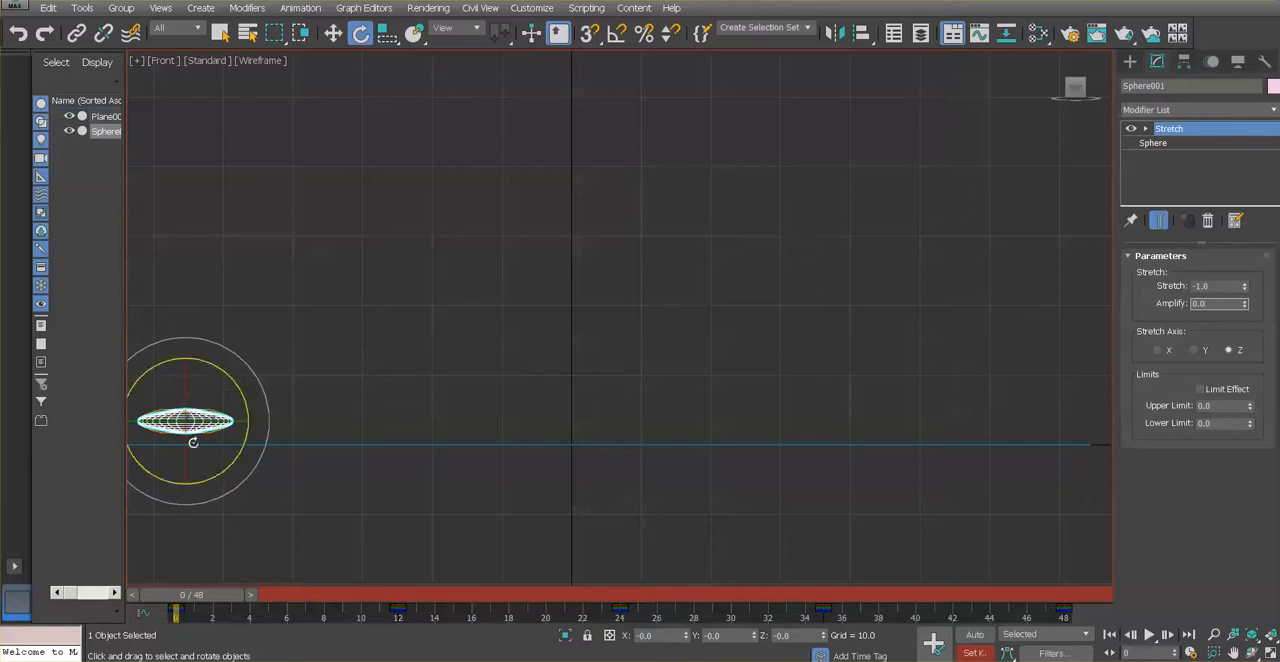
pyautogui.click(933, 644)
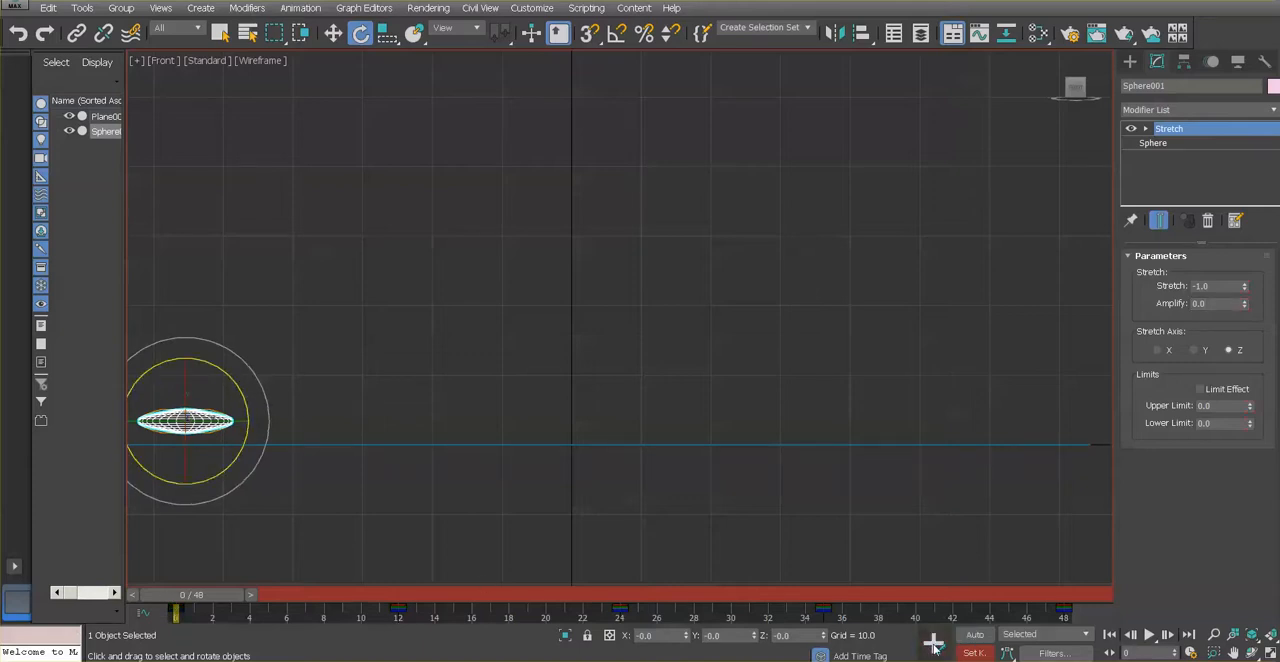
# At frame 12, set the sphere's Stretch amount to 0 and set a key
pyautogui.moveTo(177, 594); pyautogui.dragTo(393, 596)
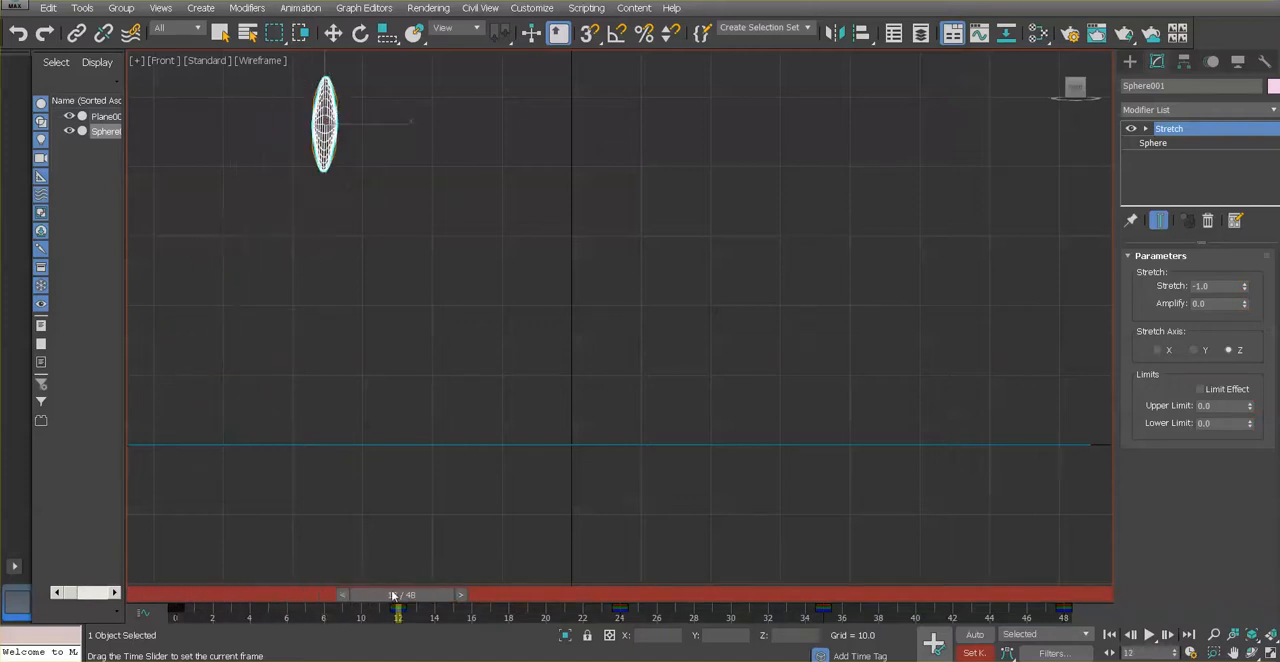
pyautogui.press('e')
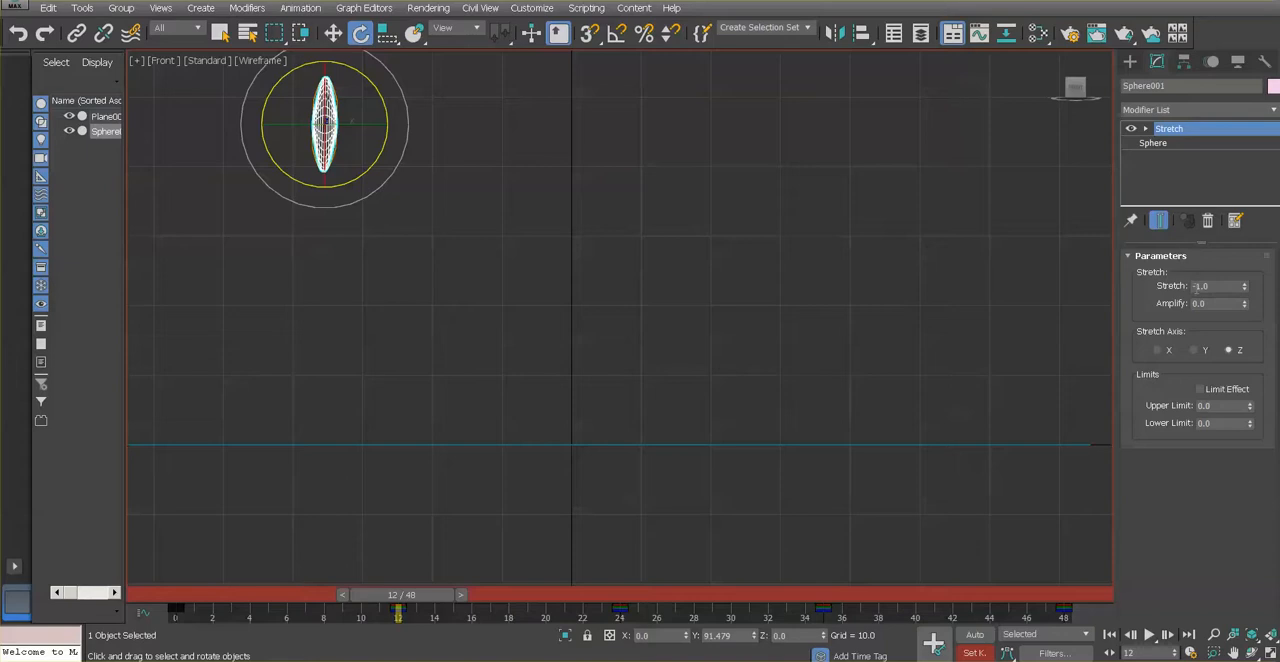
pyautogui.doubleClick(1229, 286)
pyautogui.write('0')
pyautogui.press('Return')
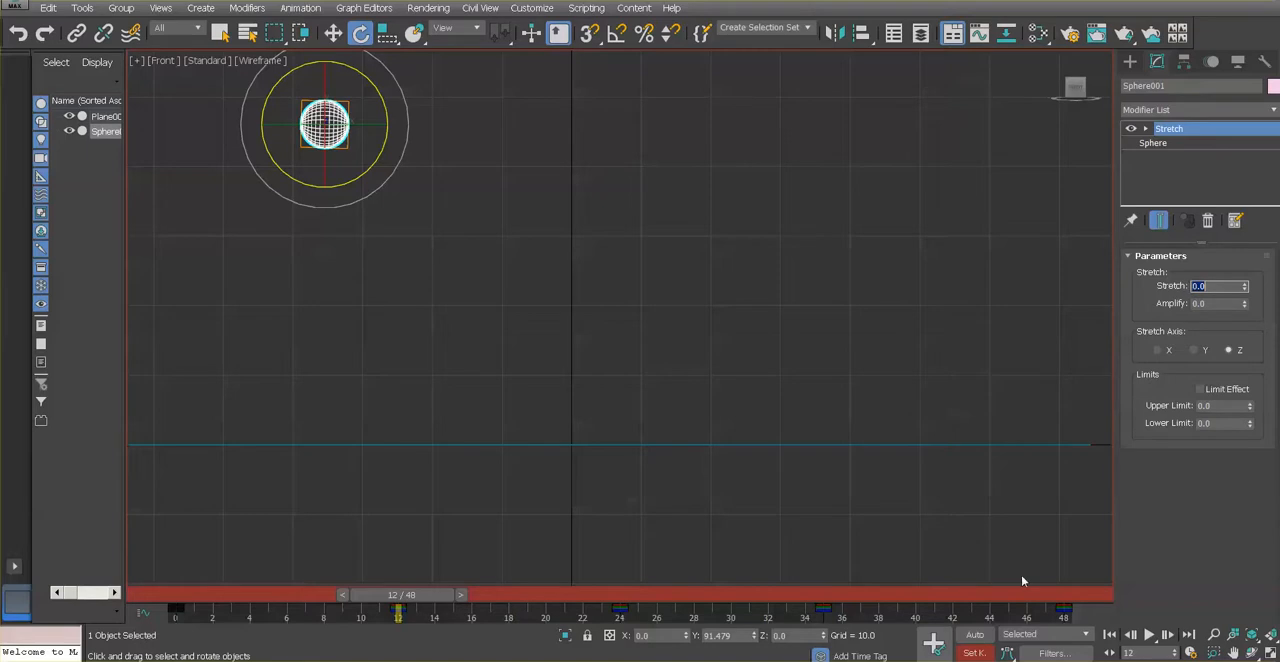
pyautogui.click(933, 642)
pyautogui.click(936, 647)
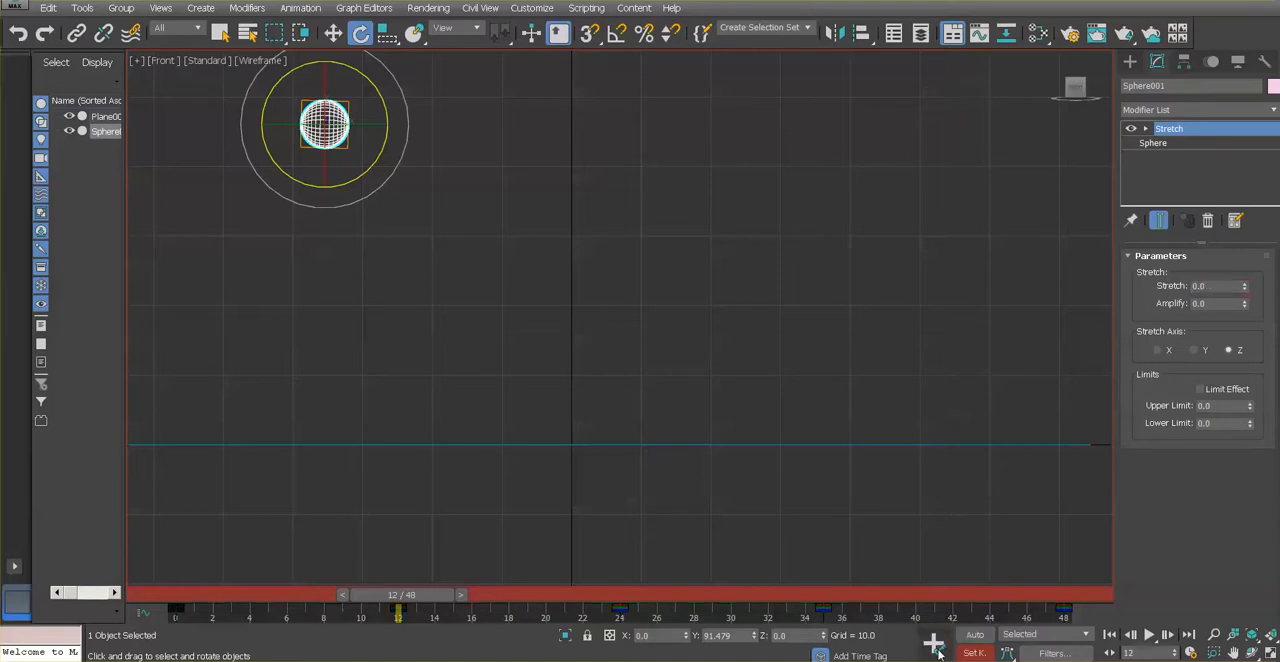
pyautogui.moveTo(430, 597)
pyautogui.mouseDown()
pyautogui.moveTo(236, 609)
pyautogui.moveTo(415, 607)
pyautogui.mouseUp()
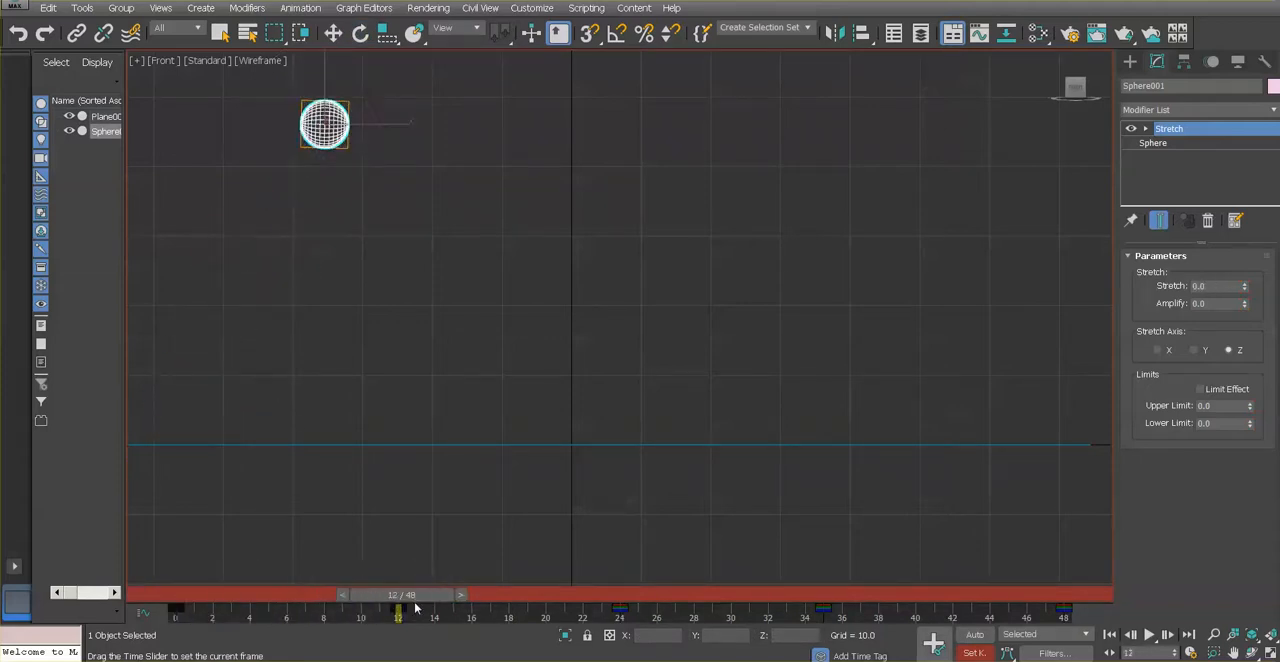
pyautogui.press('e')
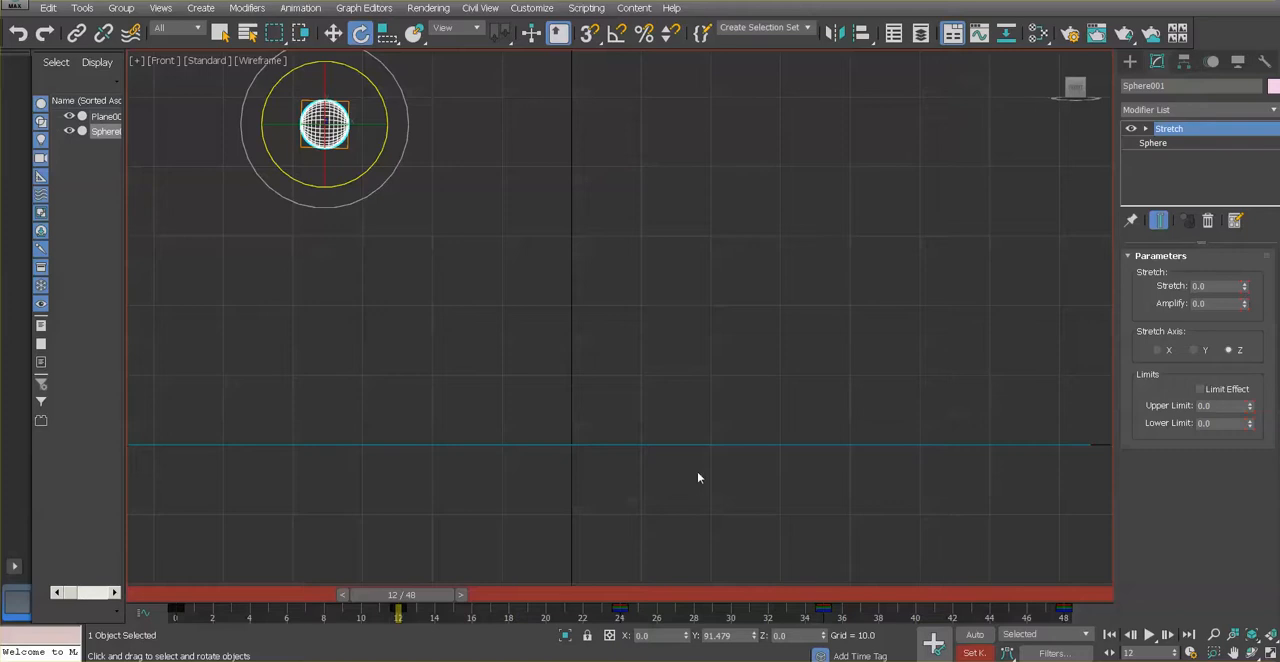
# At frame 24, set the sphere's Stretch amount to -1 and set a key
pyautogui.moveTo(397, 596); pyautogui.dragTo(607, 623)
pyautogui.press('e')
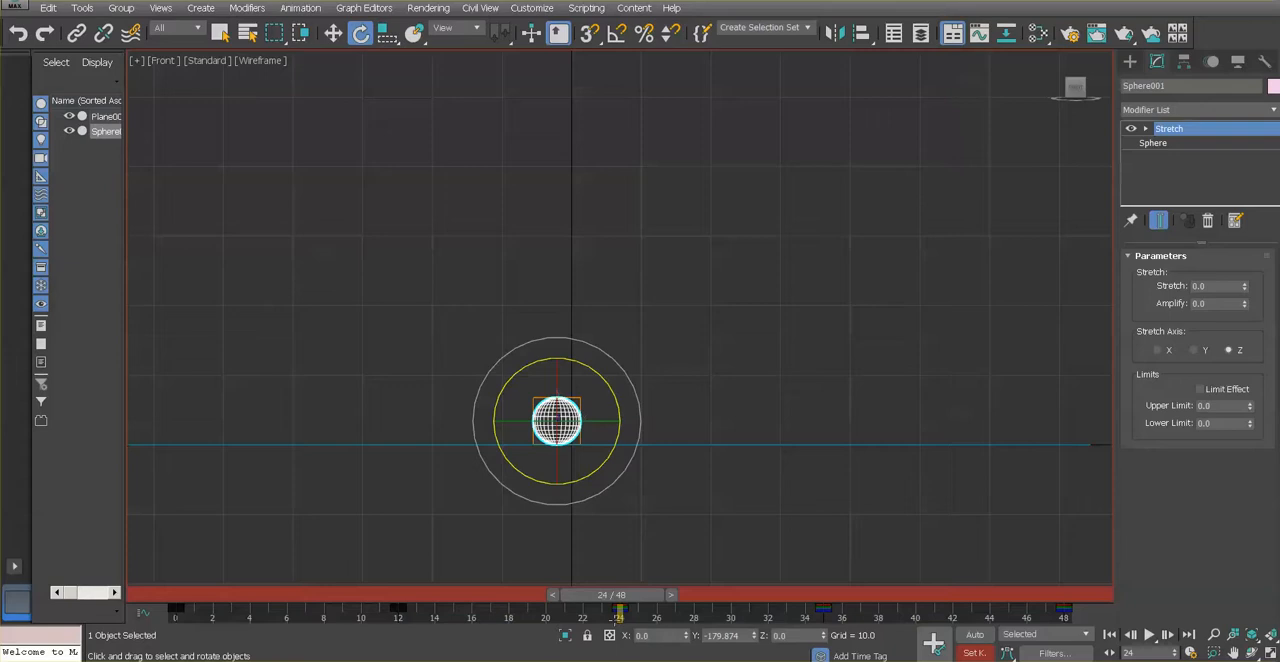
pyautogui.moveTo(1219, 286); pyautogui.dragTo(1186, 285)
pyautogui.write('-1')
pyautogui.press('Return')
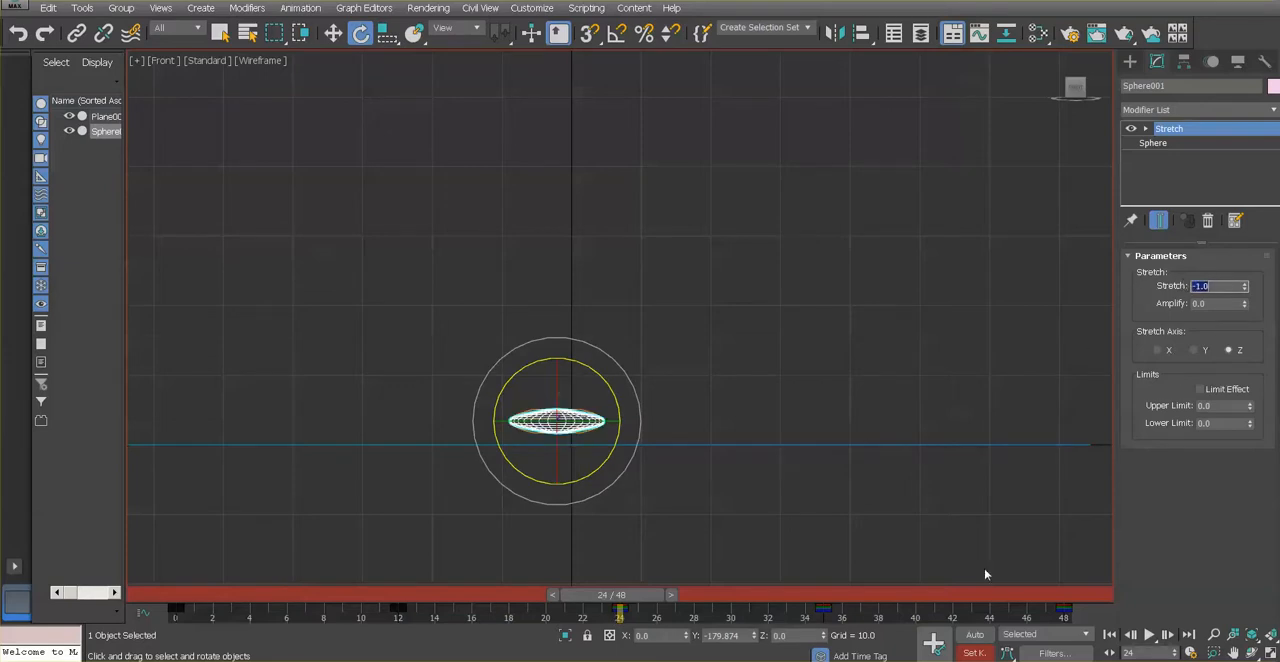
pyautogui.click(932, 643)
# At frame 35, set the sphere's Stretch amount to 0 and set a key
pyautogui.moveTo(622, 604); pyautogui.dragTo(805, 598)
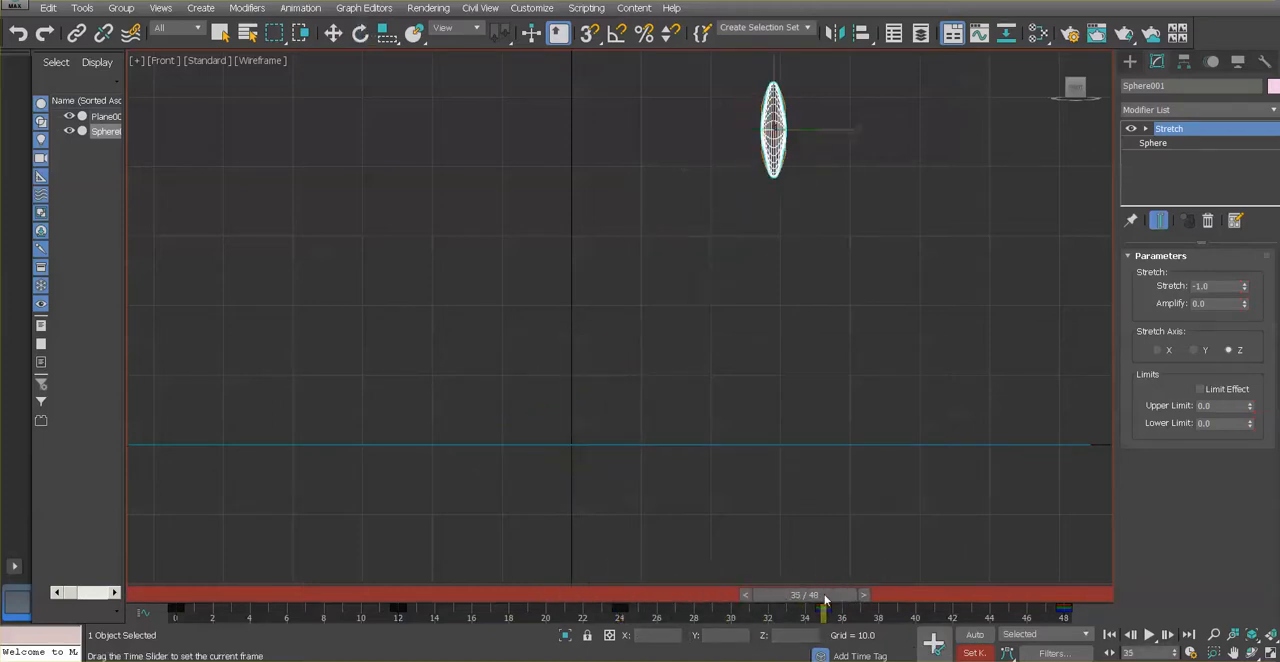
pyautogui.press('e')
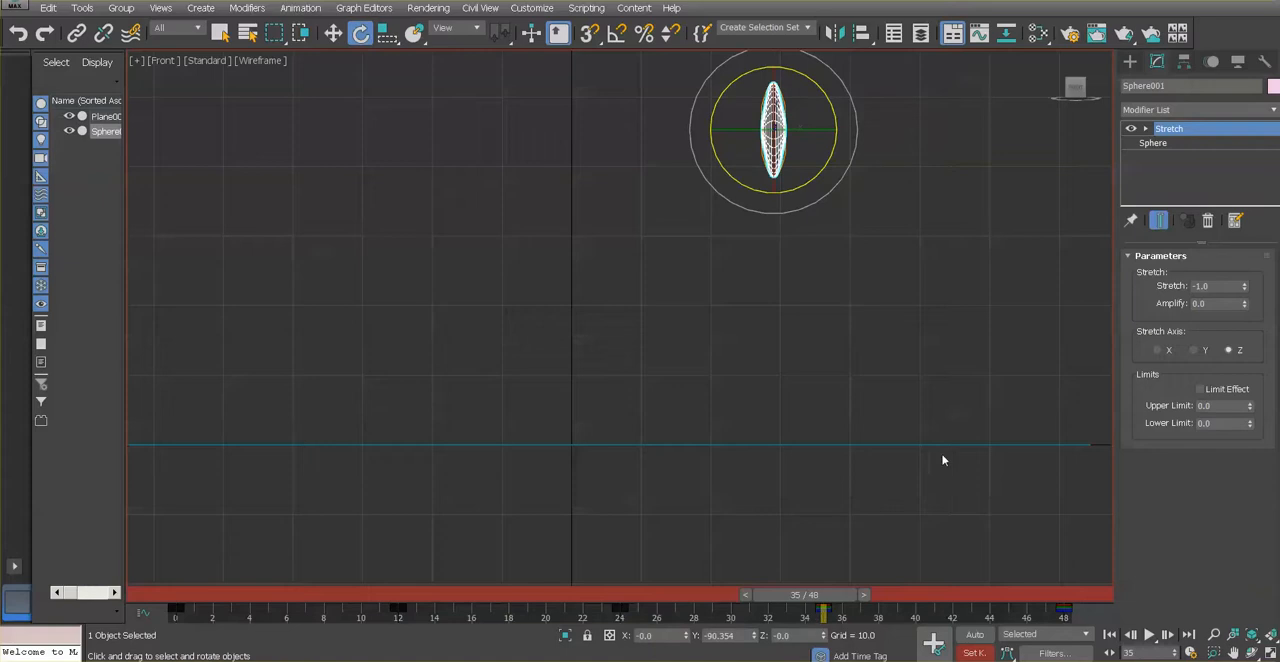
pyautogui.doubleClick(1226, 287)
pyautogui.write('0')
pyautogui.press('Return')
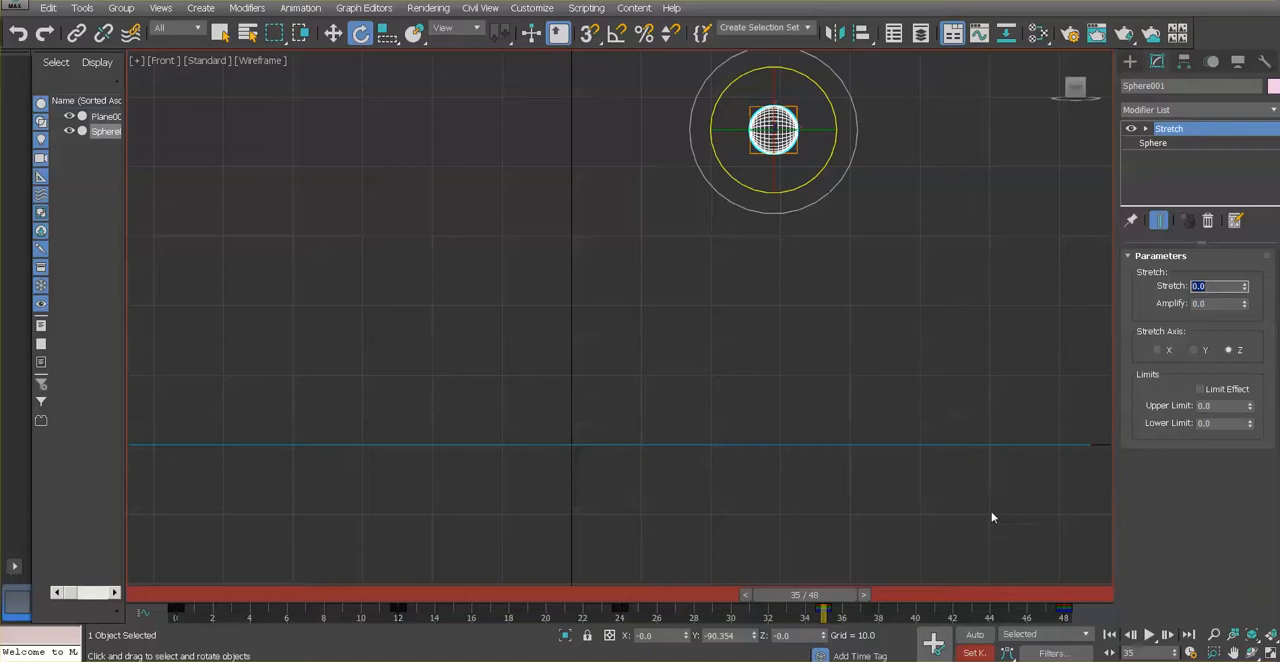
pyautogui.click(940, 648)
# At frame 48, set the sphere's Stretch amount to -1 and set a key
pyautogui.moveTo(841, 597); pyautogui.dragTo(1060, 598)
pyautogui.press('e')
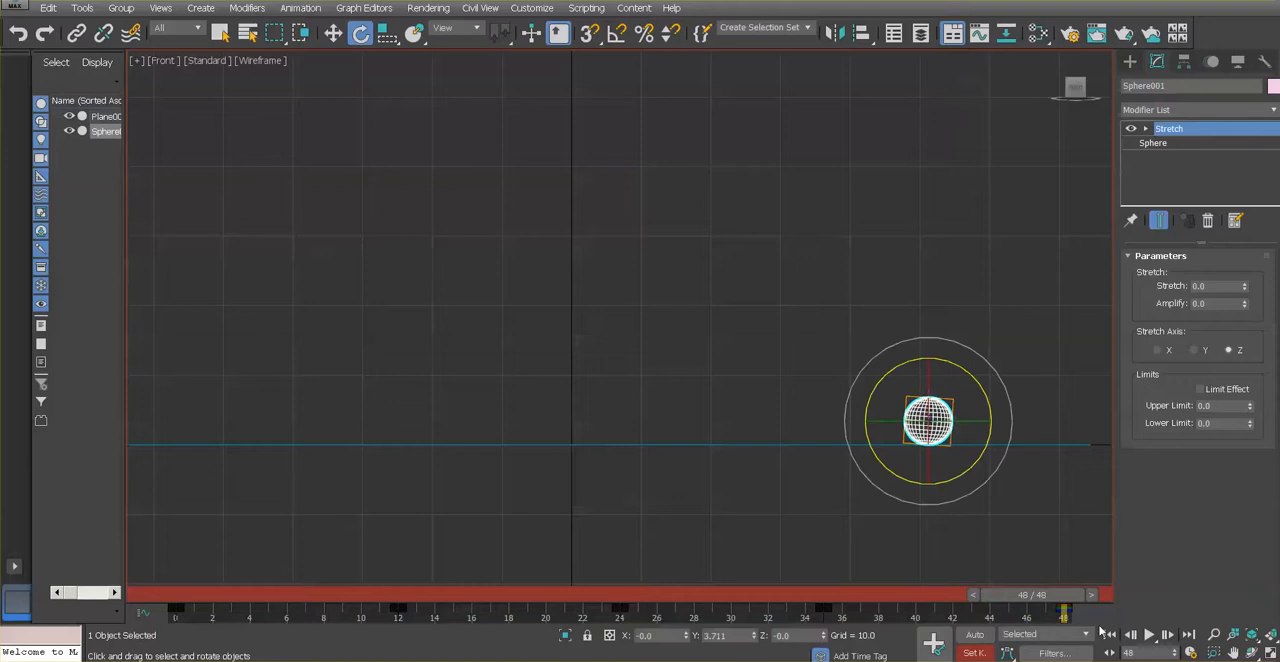
pyautogui.click(1200, 287)
pyautogui.write('-1')
pyautogui.press('Return')
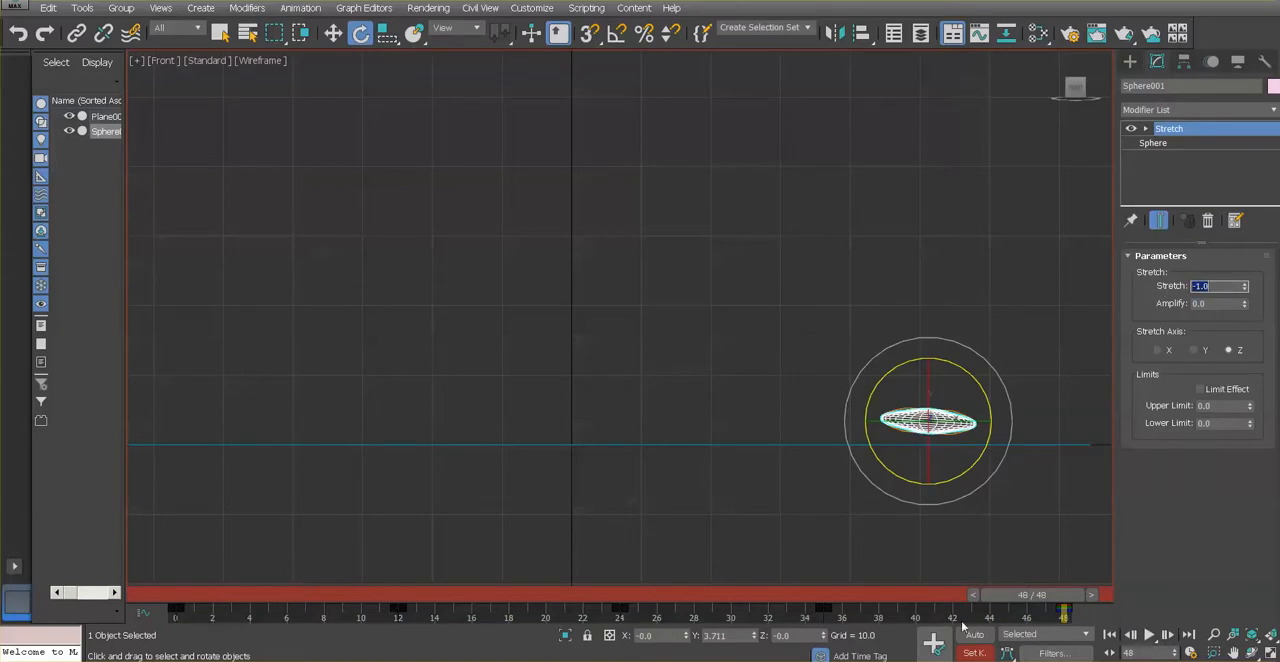
pyautogui.click(935, 644)
# Play the animation to review the keyed squash and stretch, and stop playback
pyautogui.click(1150, 635)
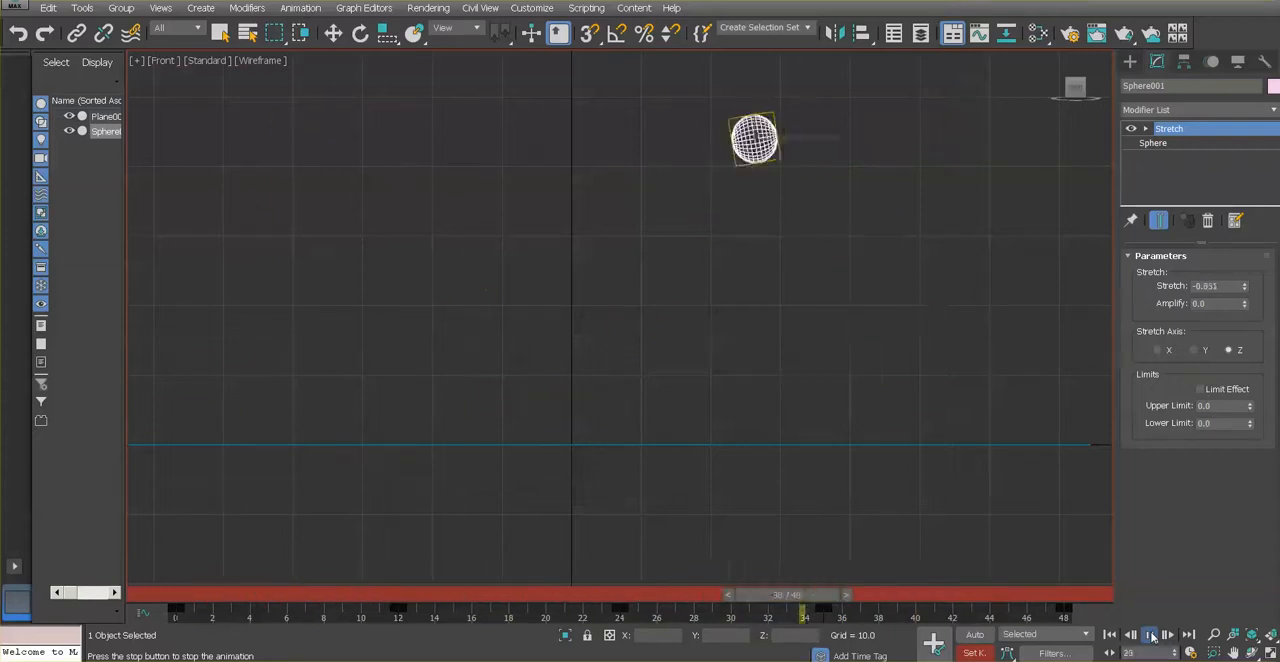
pyautogui.click(1150, 635)
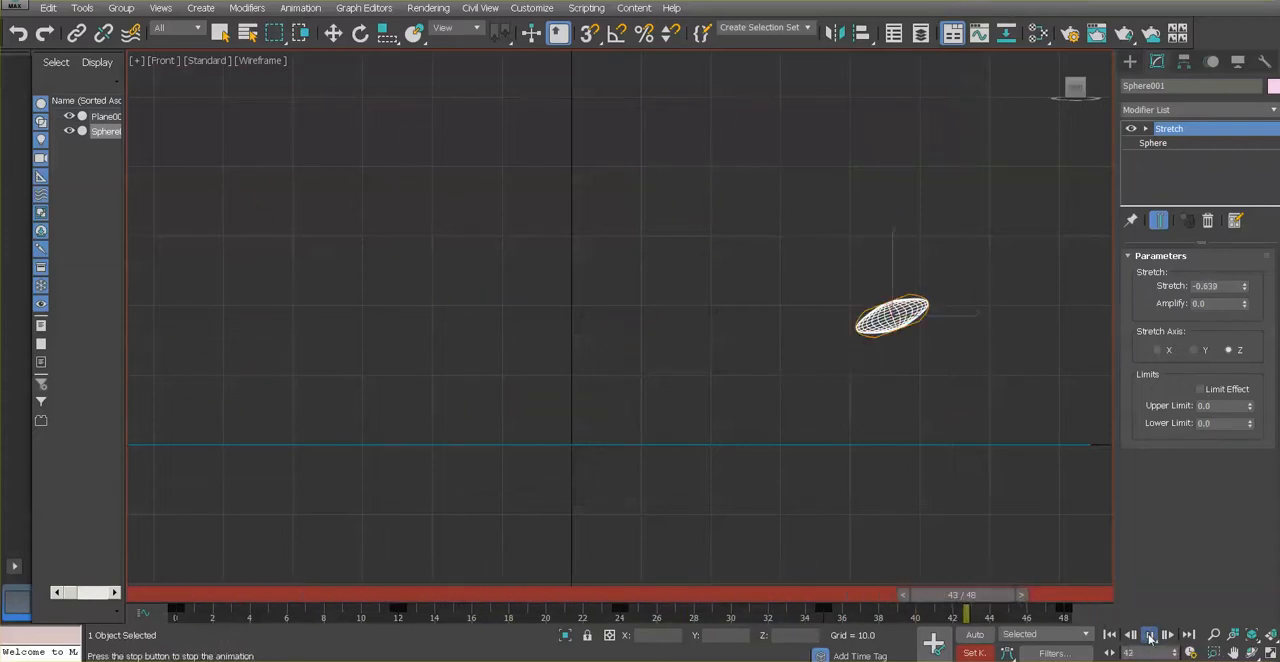
pyautogui.press('e')
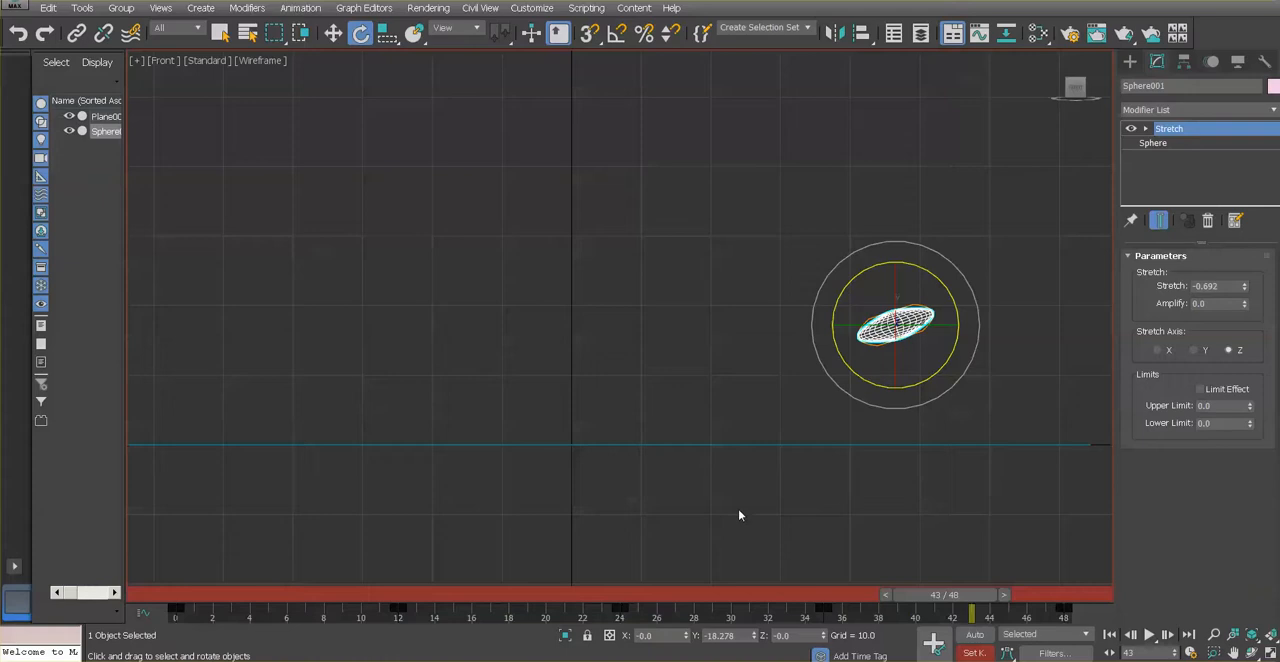
# At frame 0, lower the squashed sphere onto the plane to a Z of about 1.9 and set a key
pyautogui.moveTo(937, 594); pyautogui.dragTo(355, 596)
pyautogui.moveTo(179, 595)
pyautogui.mouseDown()
pyautogui.moveTo(265, 595)
pyautogui.moveTo(176, 595)
pyautogui.mouseUp()
pyautogui.press('e')
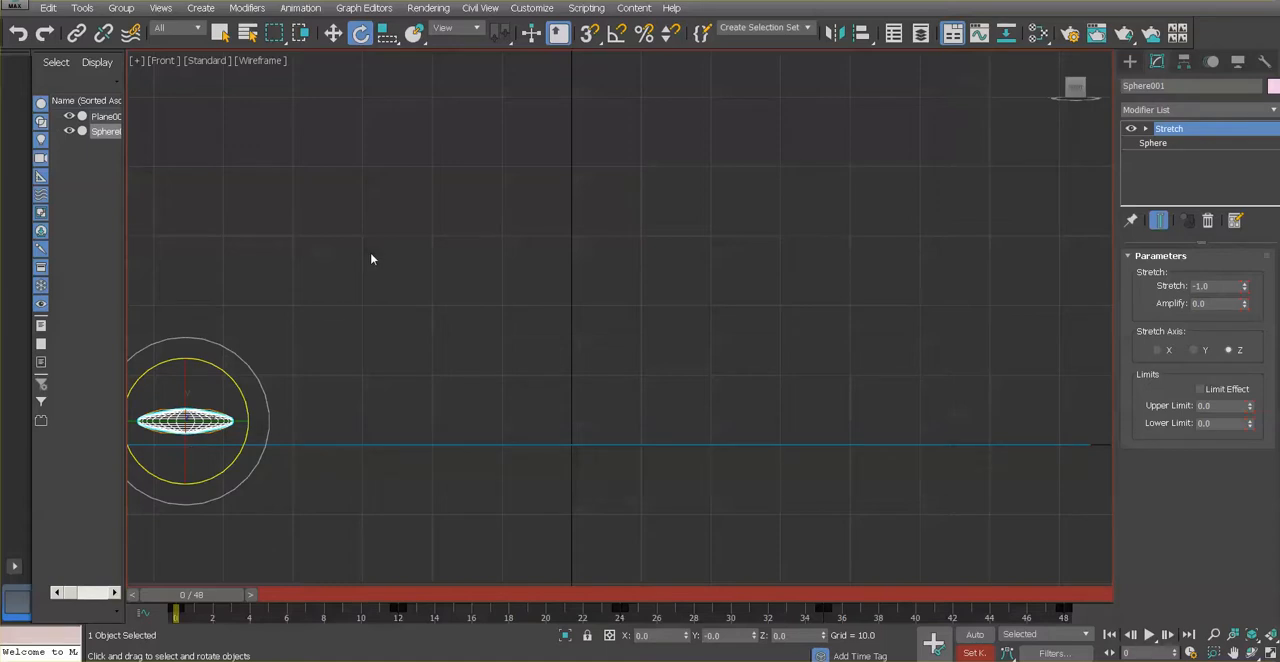
pyautogui.click(334, 34)
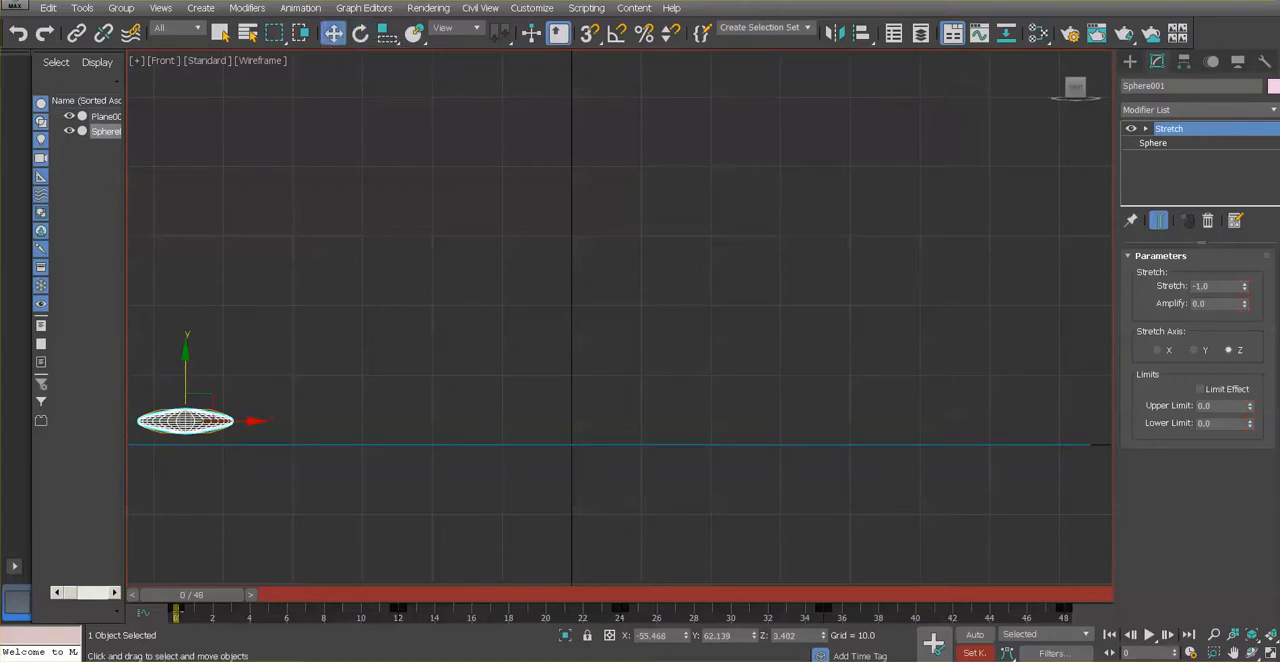
pyautogui.moveTo(184, 360); pyautogui.dragTo(184, 369)
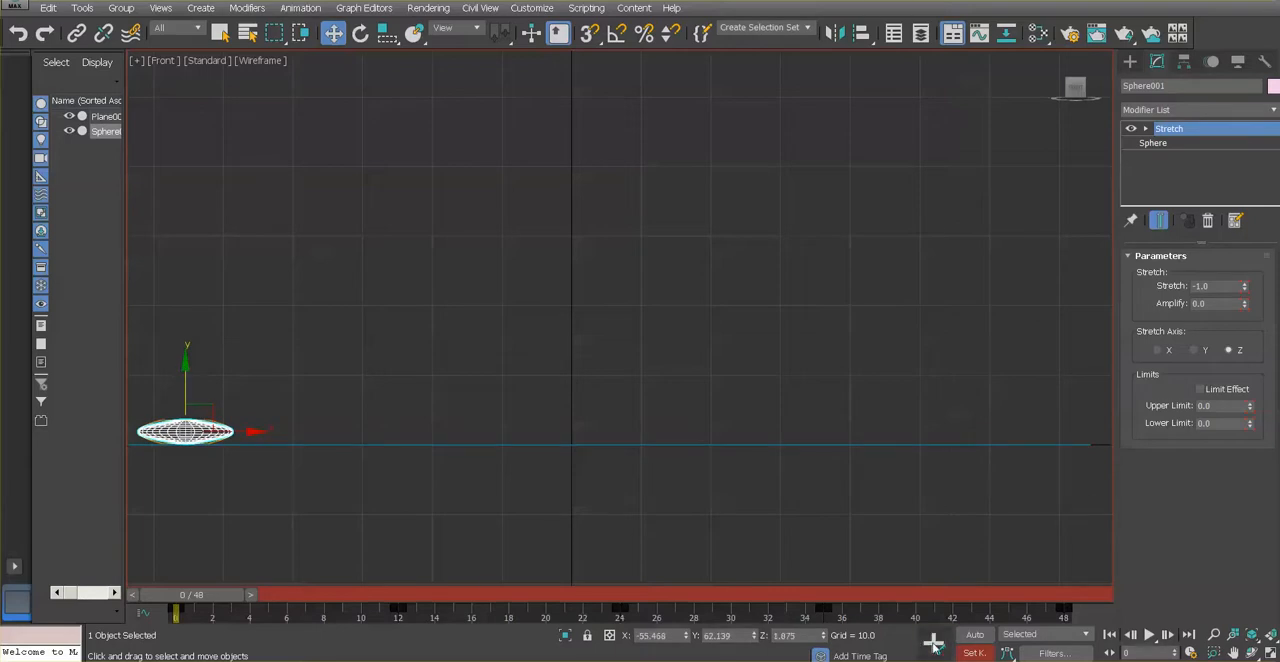
pyautogui.click(934, 645)
# At frame 24, move the squashed sphere down about 1.43 units onto the plane and set a key
pyautogui.moveTo(209, 599); pyautogui.dragTo(628, 628)
pyautogui.press('w')
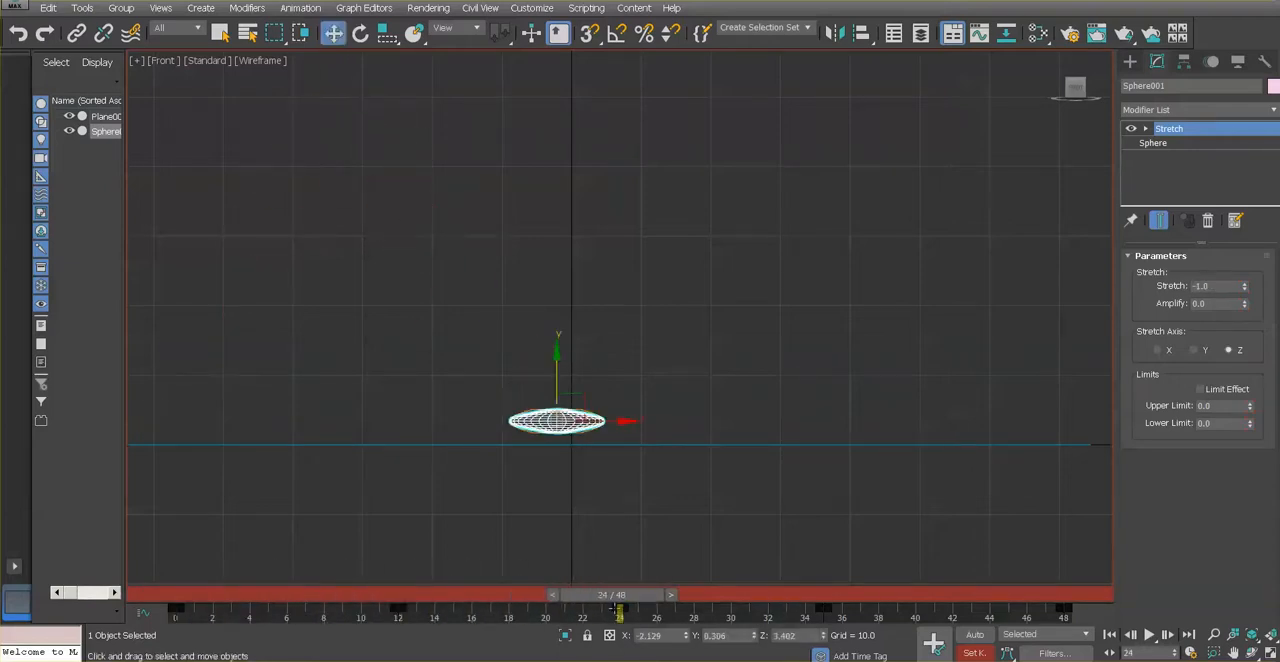
pyautogui.moveTo(558, 353); pyautogui.dragTo(559, 363)
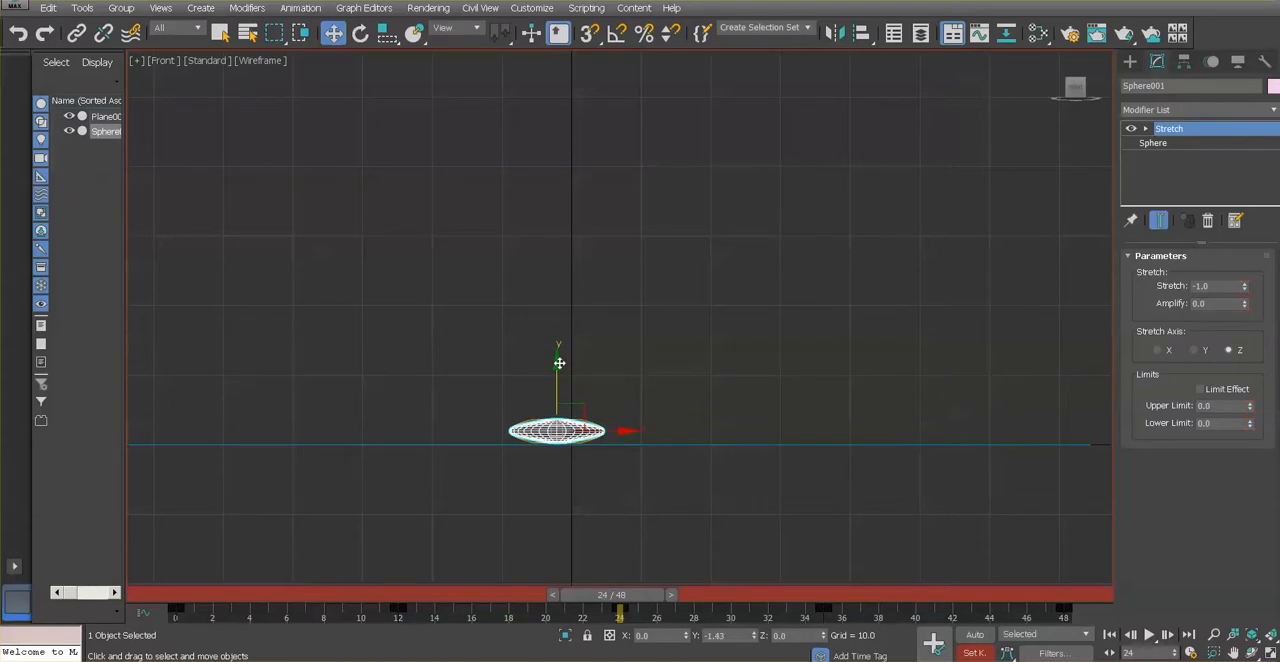
pyautogui.click(936, 643)
# At frame 48, lower the squashed sphere onto the plane to a Z of about 1.97 and set a key
pyautogui.moveTo(619, 596); pyautogui.dragTo(1060, 610)
pyautogui.press('w')
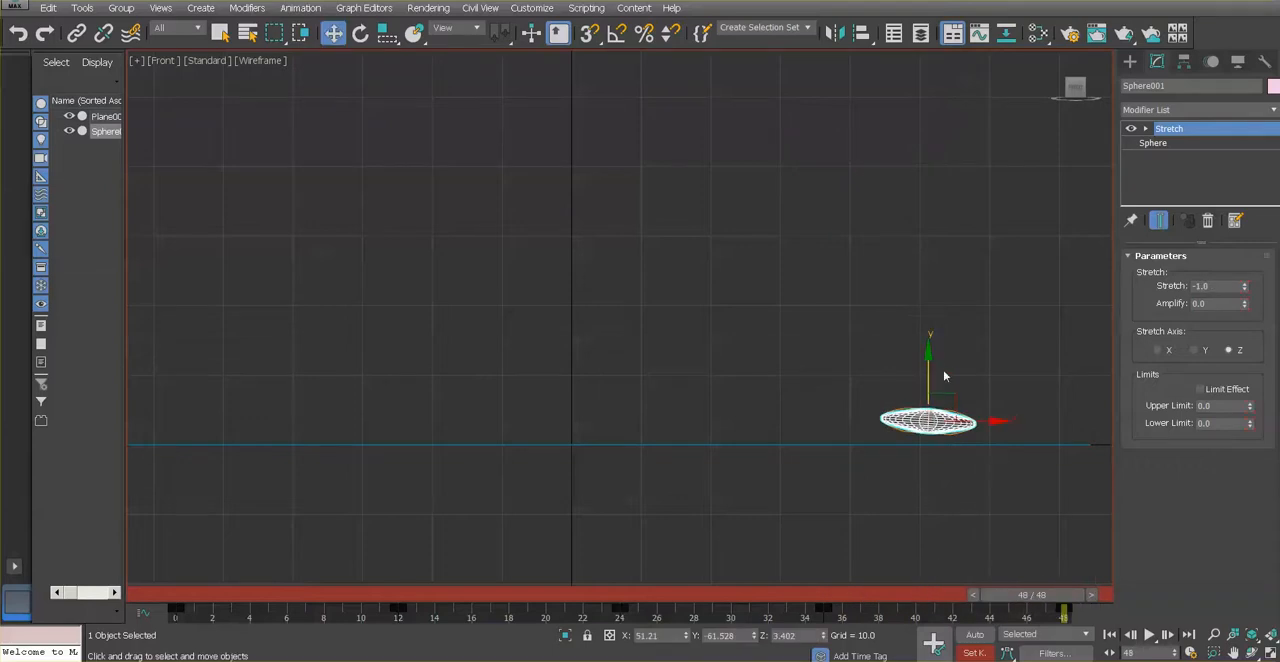
pyautogui.moveTo(930, 355); pyautogui.dragTo(930, 364)
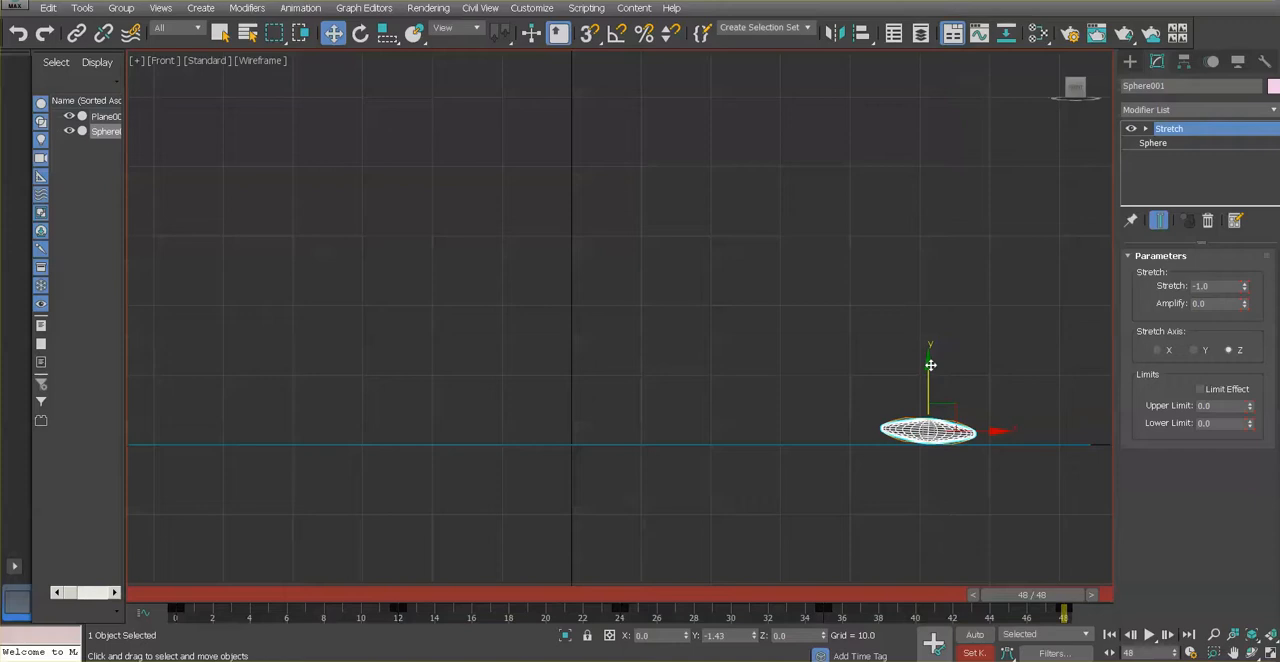
pyautogui.click(934, 656)
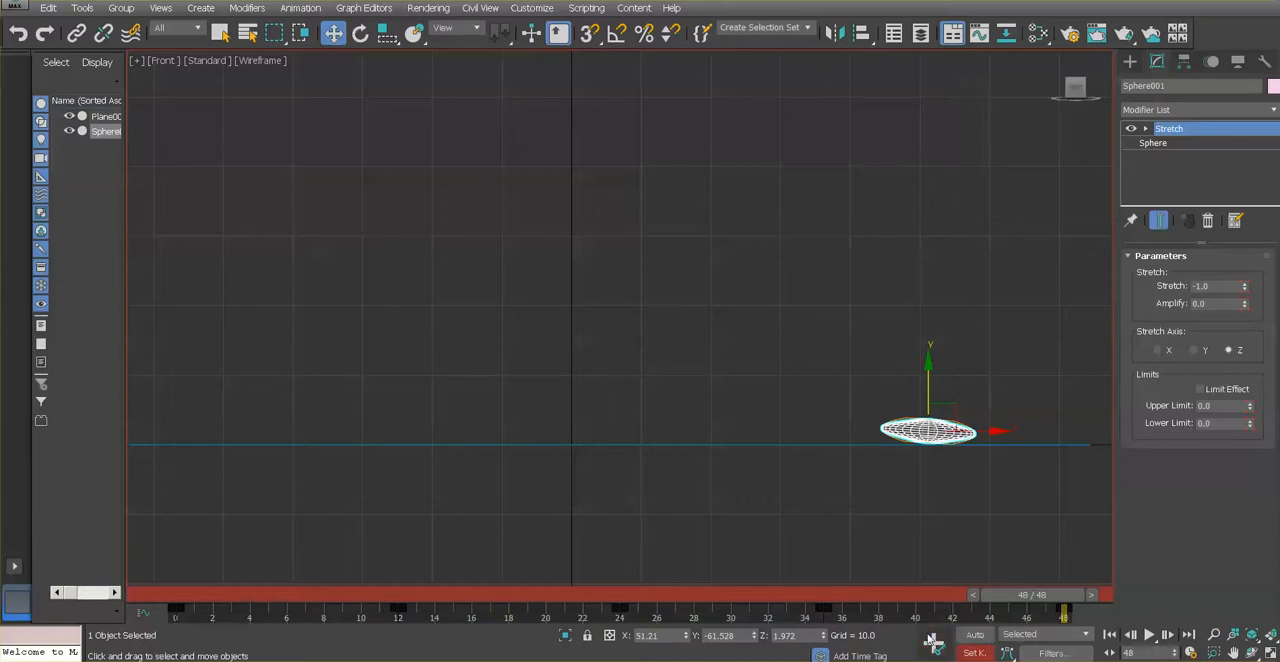
# Scrub the timeline from frame 0 to frame 48 to check the sphere's contact with the plane
pyautogui.moveTo(1037, 603); pyautogui.dragTo(191, 557)
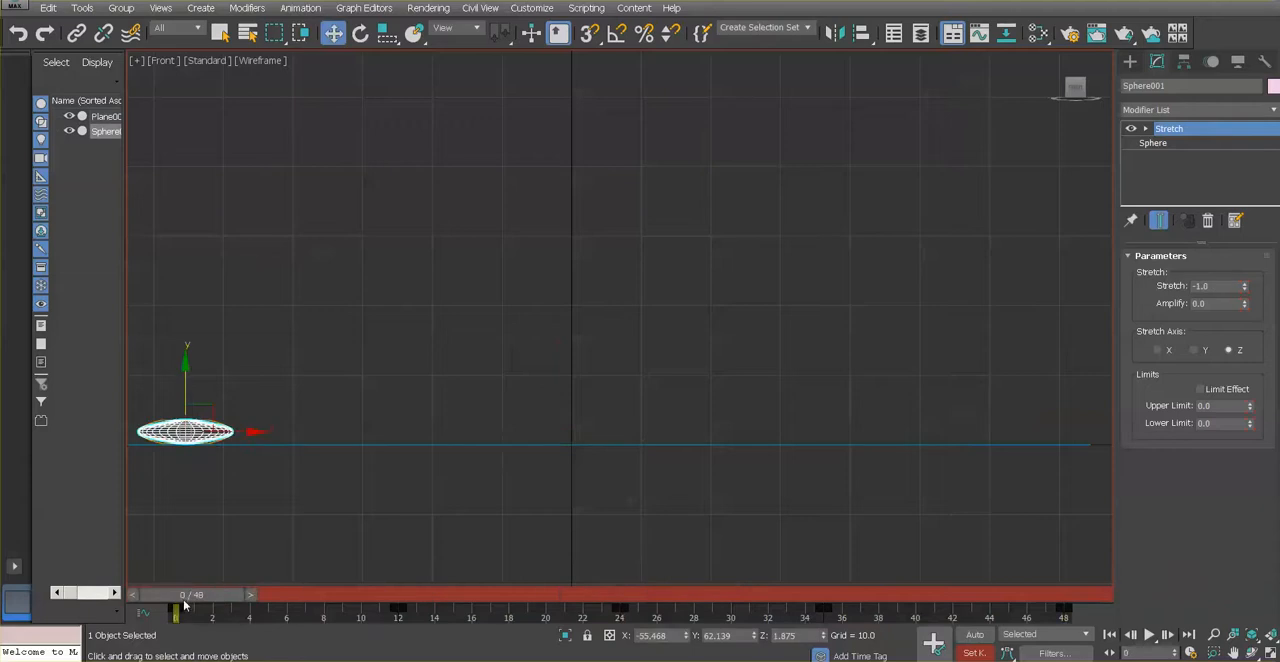
pyautogui.moveTo(185, 597); pyautogui.dragTo(506, 600)
pyautogui.moveTo(532, 645); pyautogui.dragTo(1032, 595)
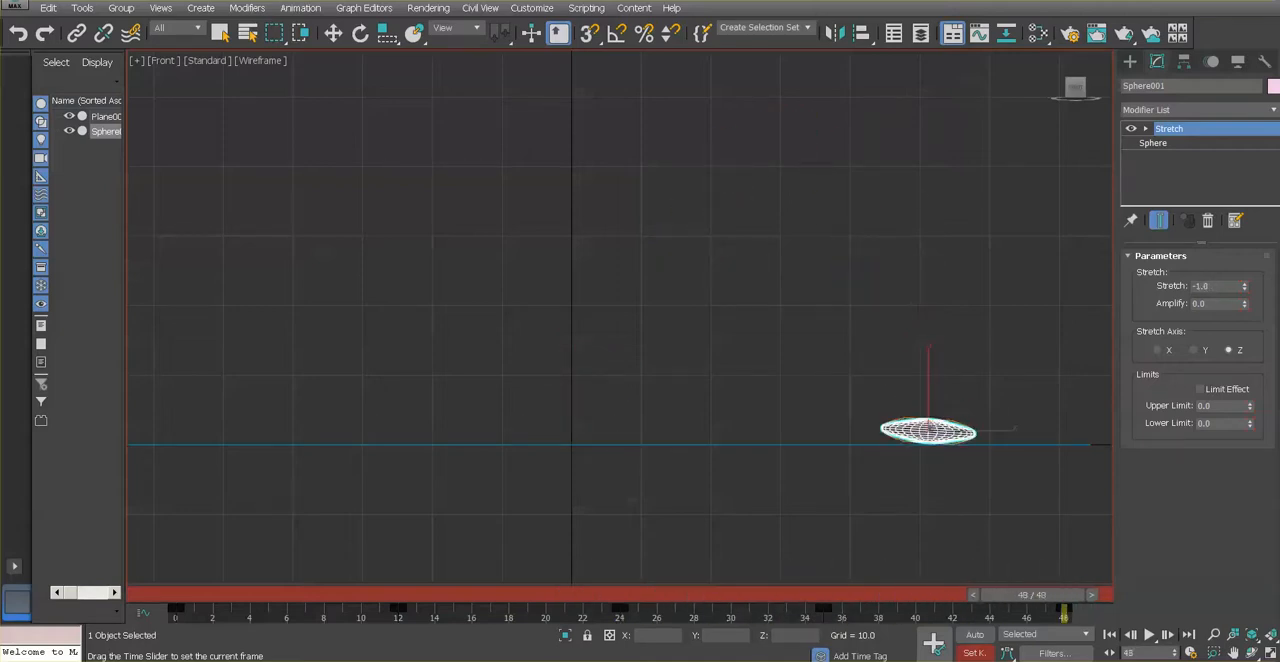
pyautogui.press('w')
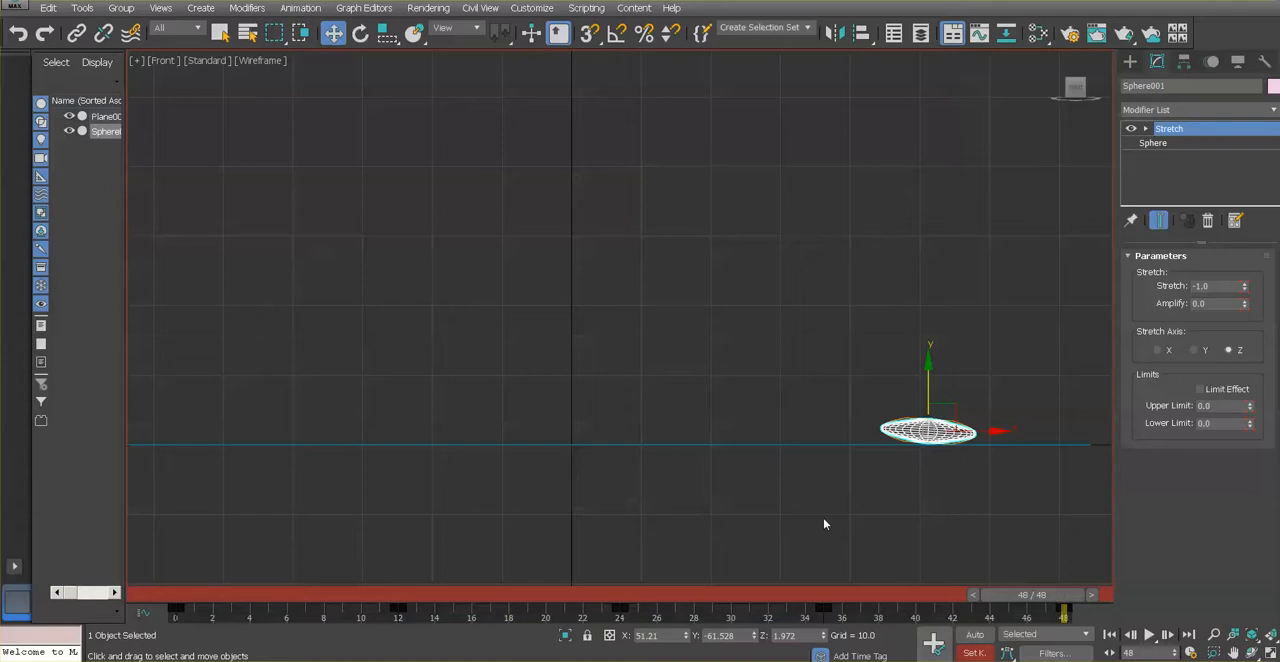